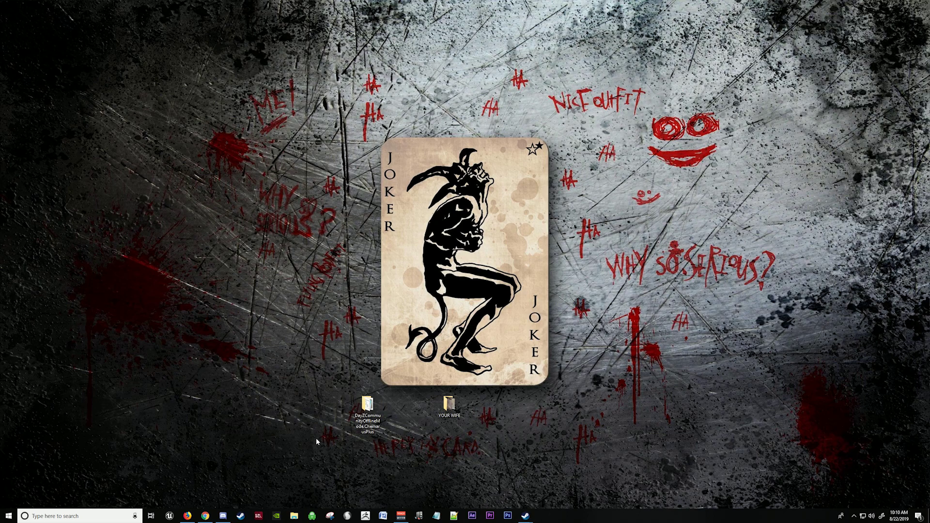
Browse File Explorer to D:\Program Files (x86)\Steam\steamapps\common\DayZ\Missions.
click(294, 516)
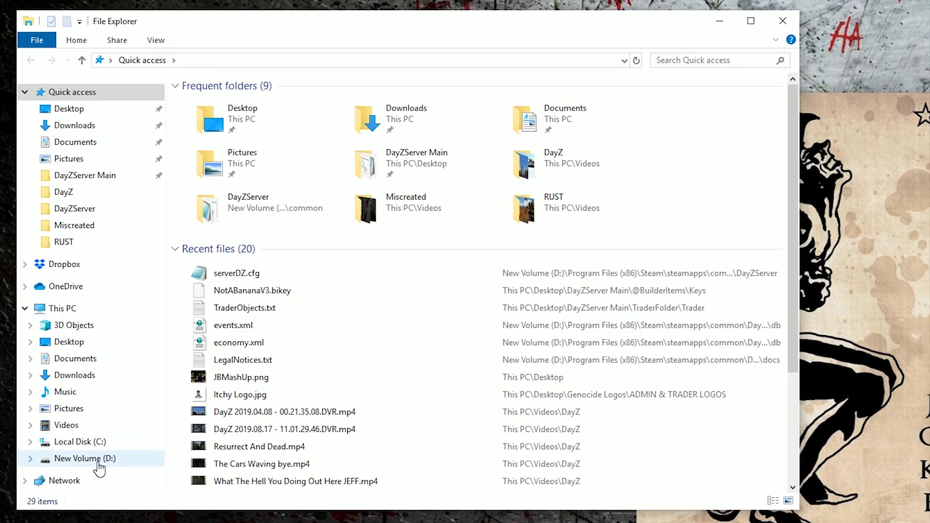
click(94, 329)
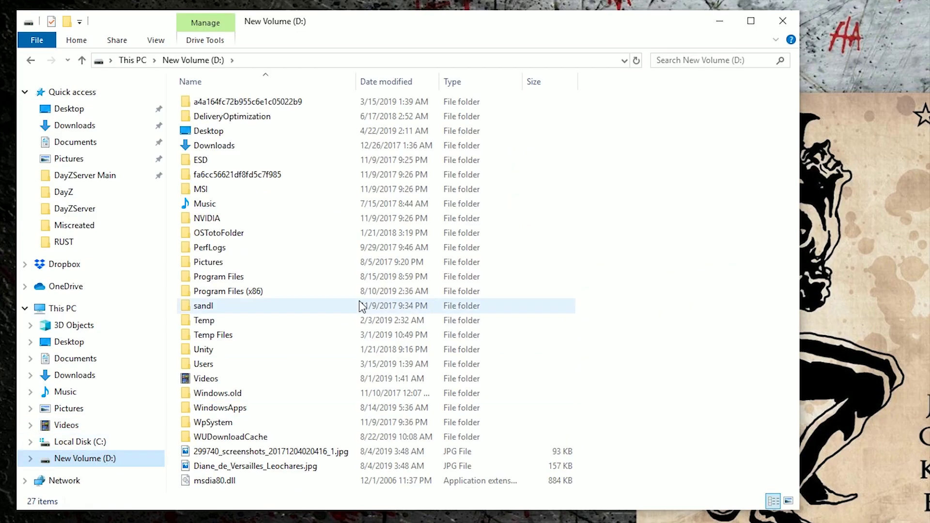
double_click(236, 295)
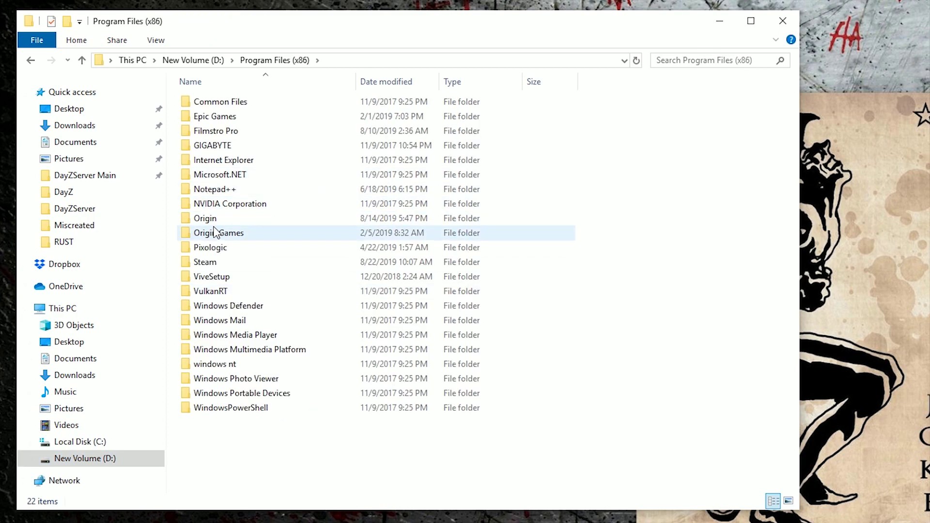
double_click(205, 262)
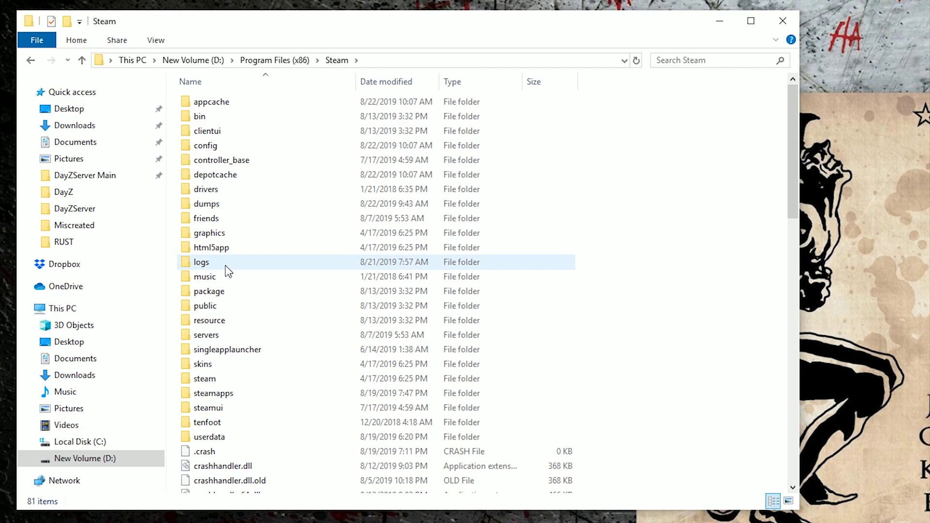
double_click(238, 393)
double_click(245, 103)
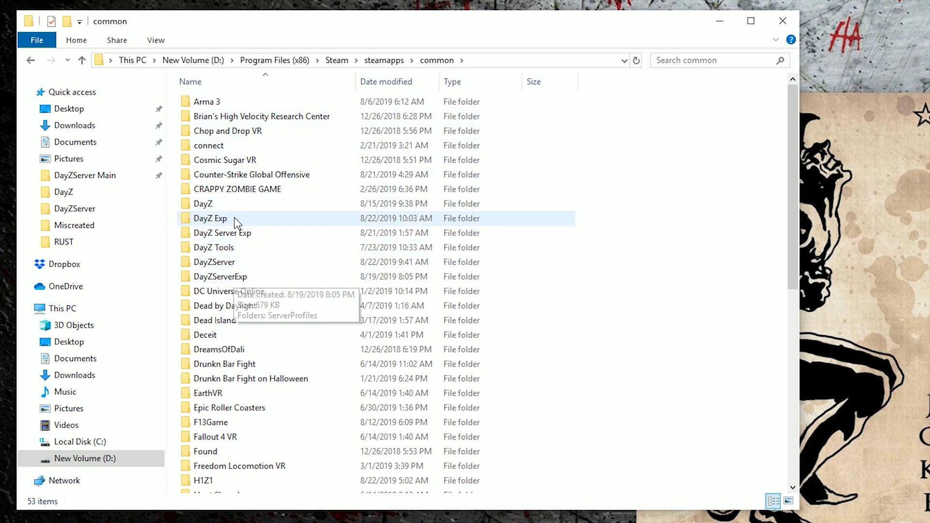
click(219, 207)
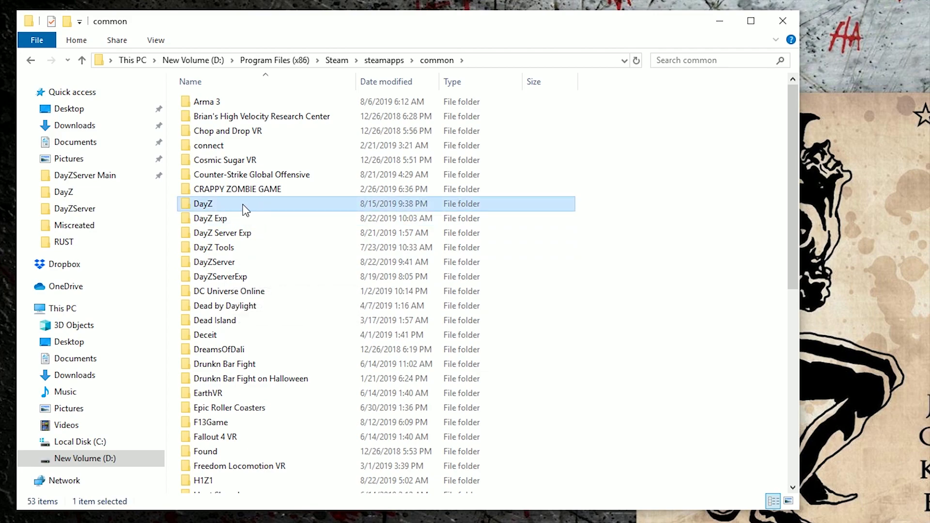
double_click(245, 209)
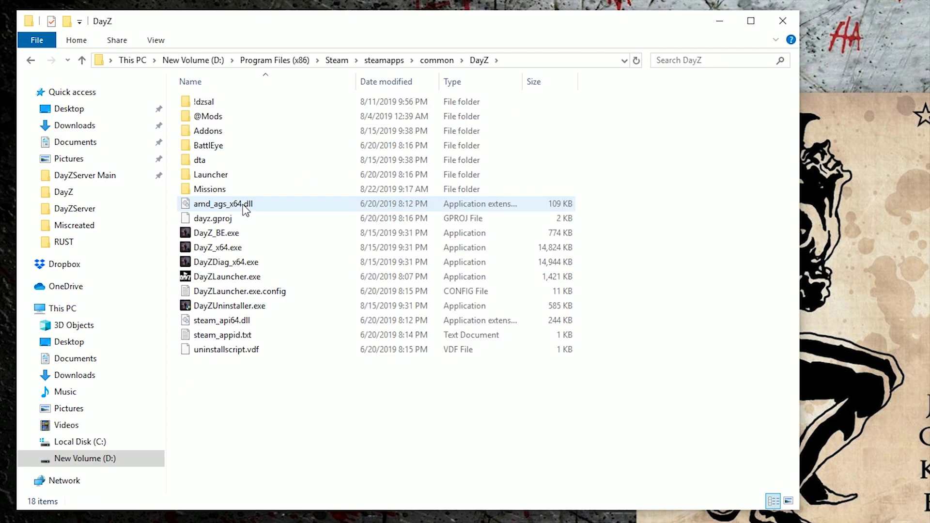
double_click(245, 189)
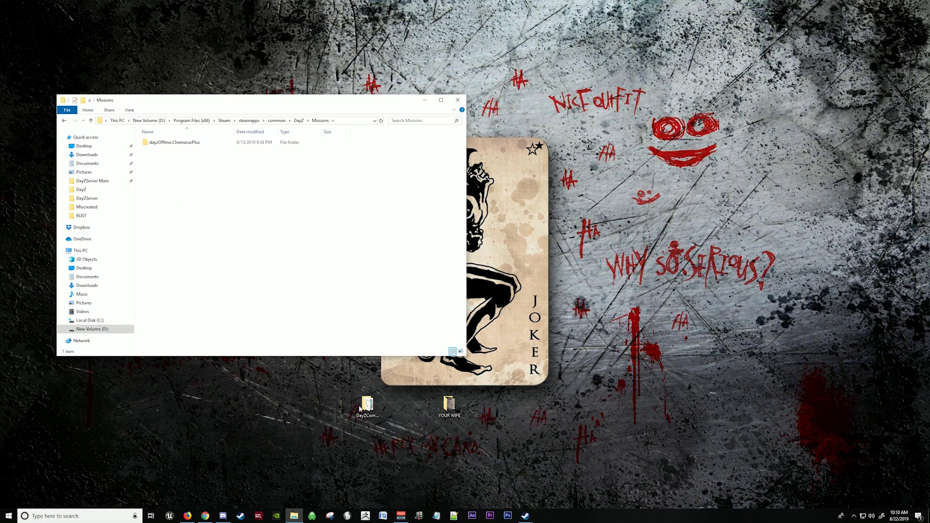
Move the desktop DayZCommunityOfflineMode.ChernarusPlus folder into Missions and open it to show its 23 items.
click(354, 406)
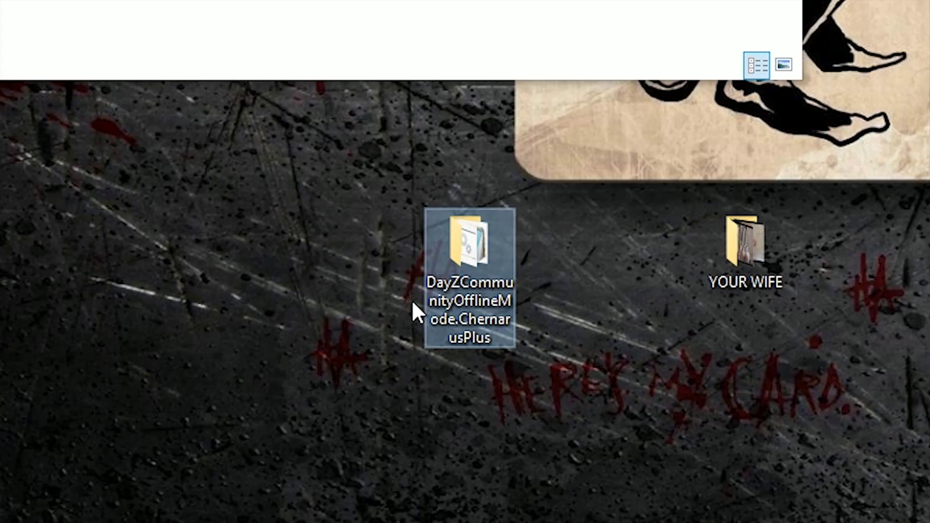
drag(458, 278, 228, 223)
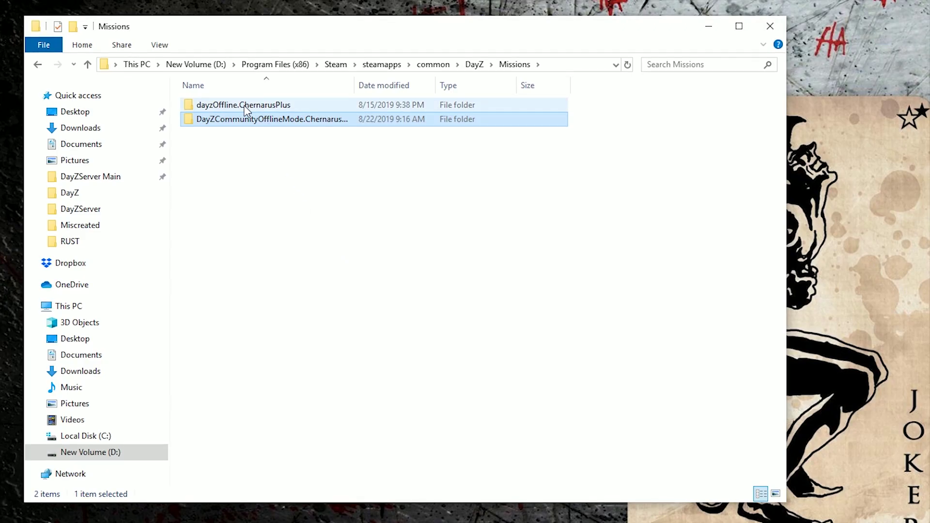
click(315, 179)
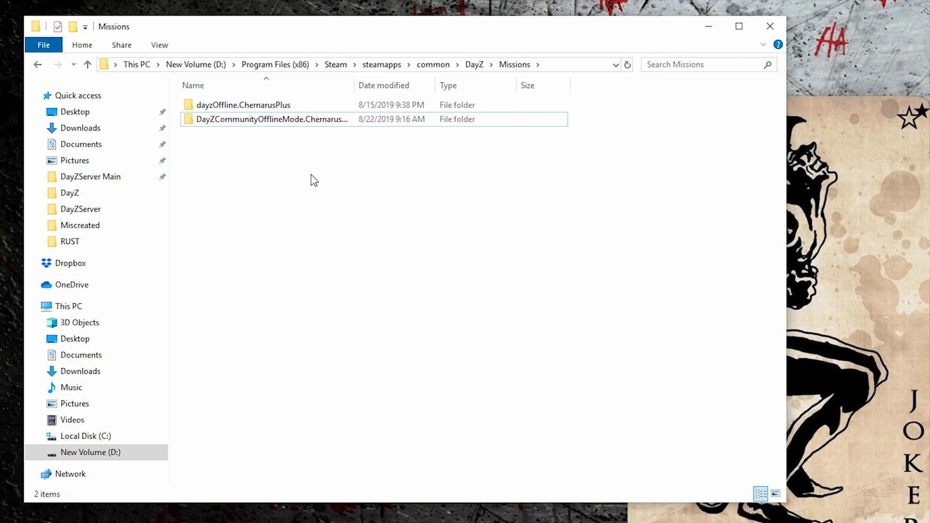
double_click(288, 122)
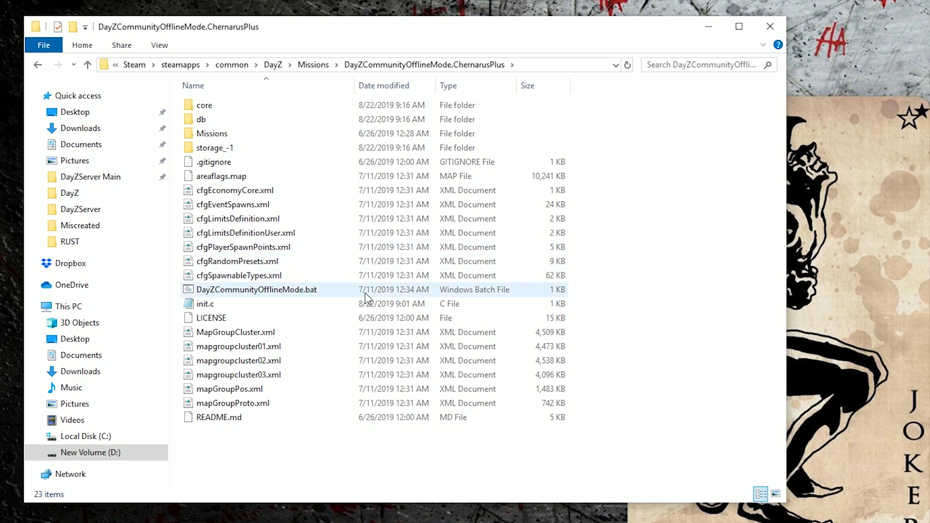
click(281, 292)
right_click(274, 290)
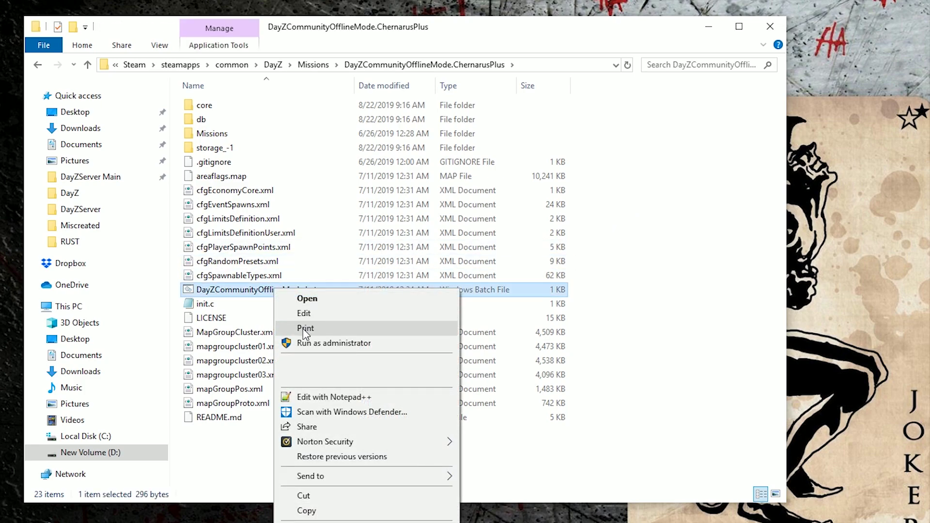
click(322, 394)
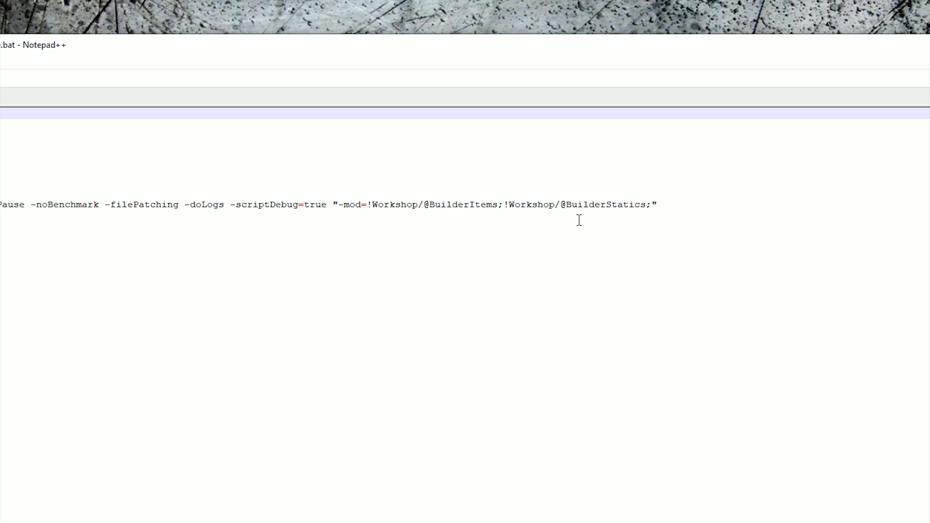
drag(338, 205, 655, 199)
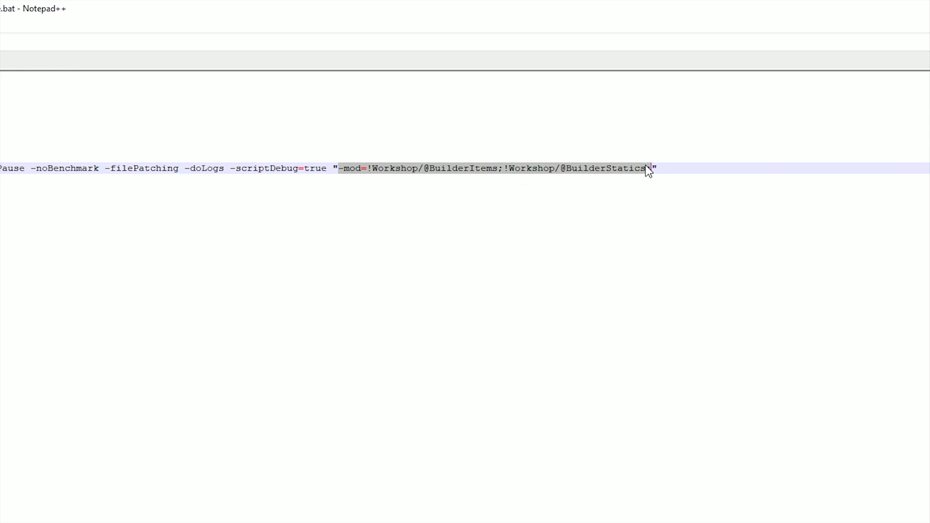
click(662, 167)
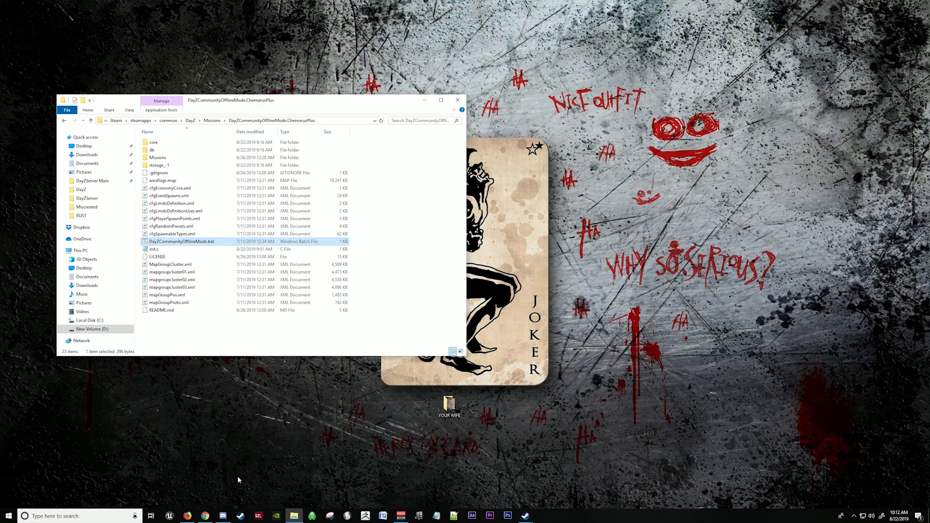
Open the DayZ Workshop from the Steam library and search for 'builderitems'.
click(241, 515)
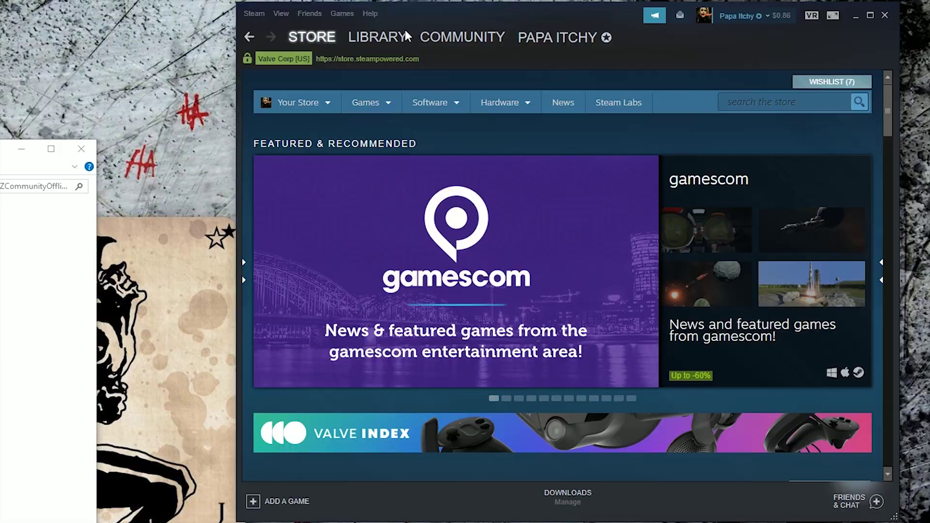
mouse_move(393, 37)
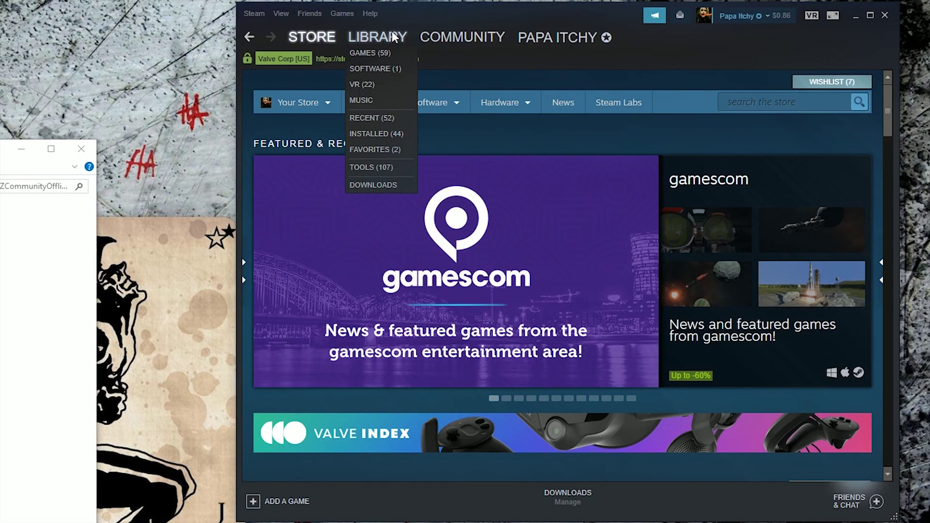
click(381, 53)
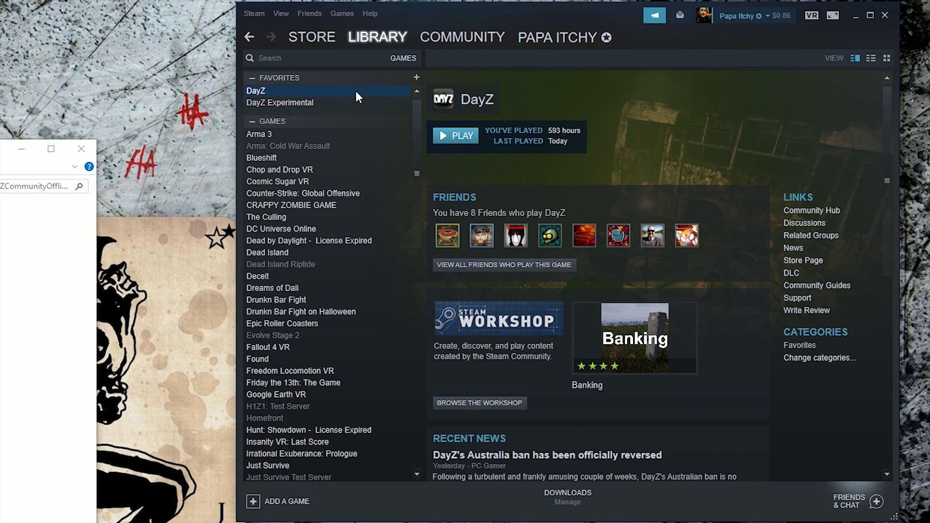
click(486, 405)
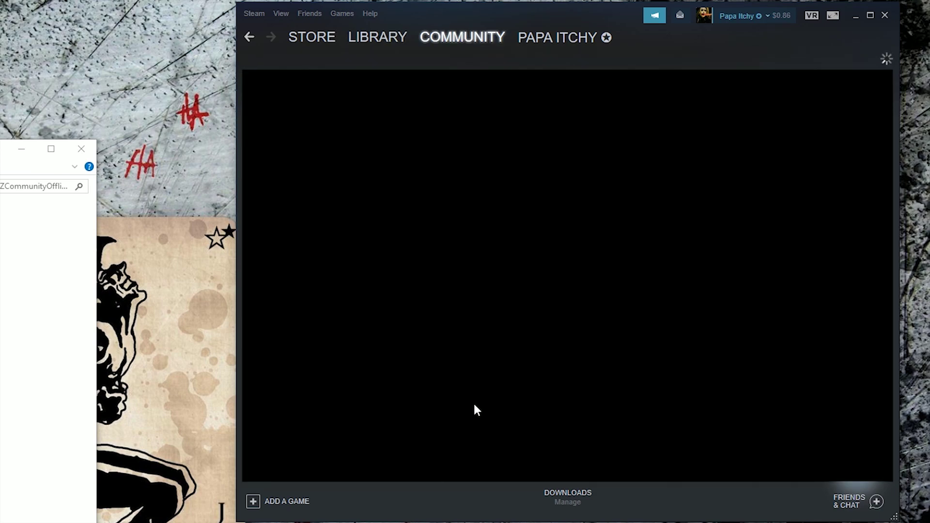
click(742, 261)
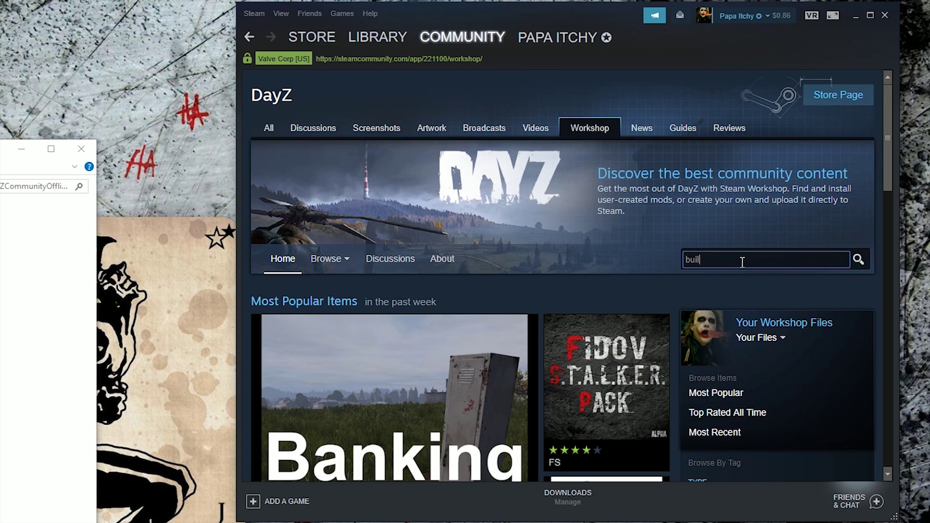
text(builderitems)
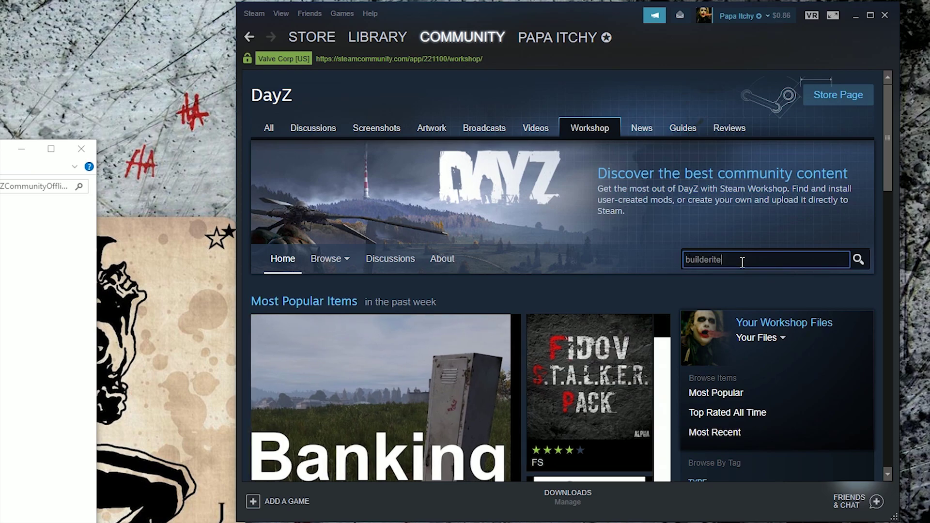
key(Return)
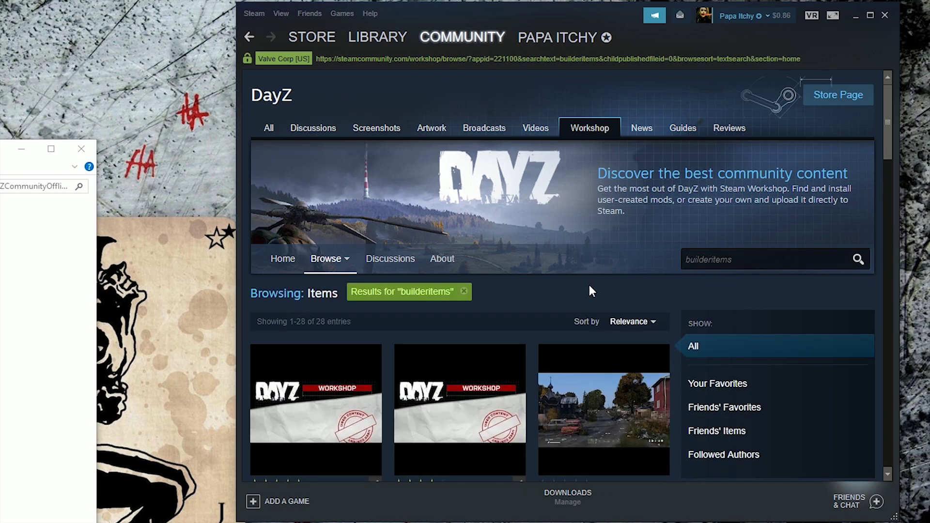
Check that the BuilderItems and BuilderStatics mod pages are subscribed, then return to the results.
scroll(589, 285, down, 4)
mouse_move(357, 240)
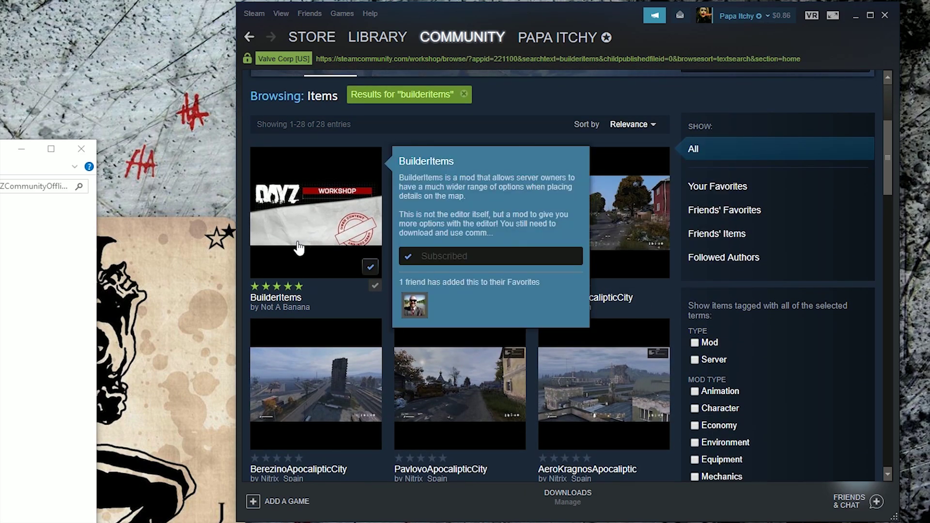
scroll(329, 307, up, 1)
scroll(329, 307, up, 1)
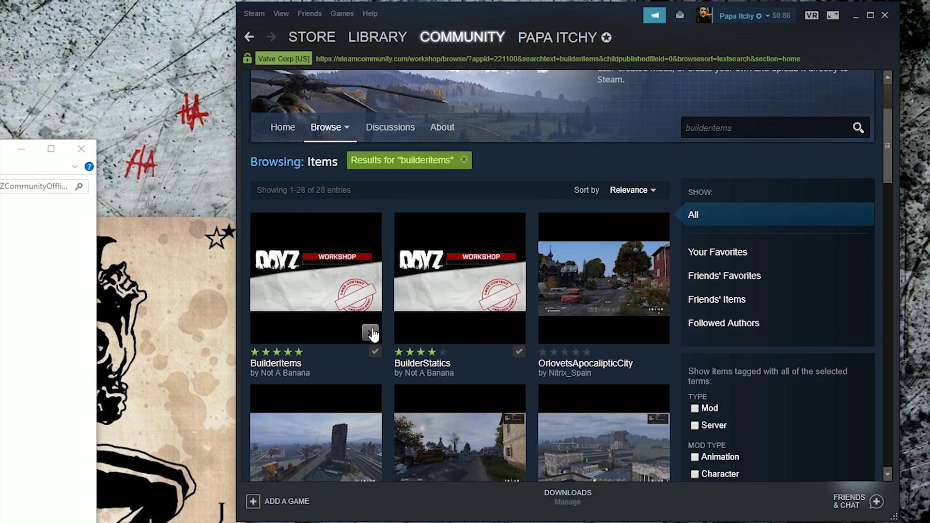
mouse_move(316, 288)
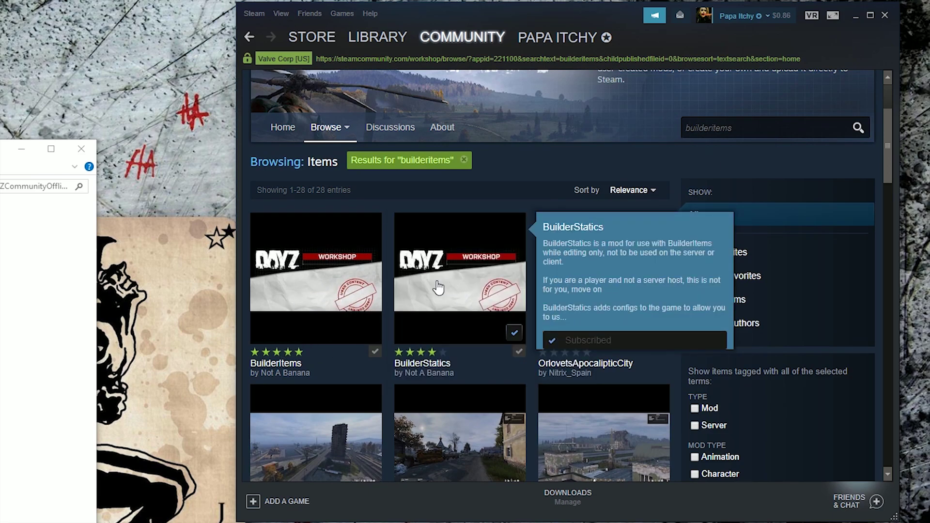
click(316, 300)
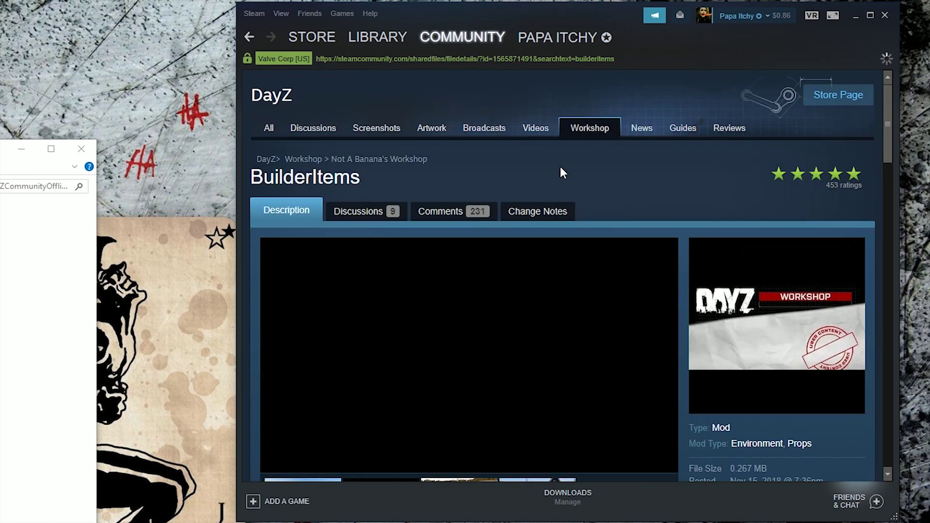
scroll(581, 301, down, 5)
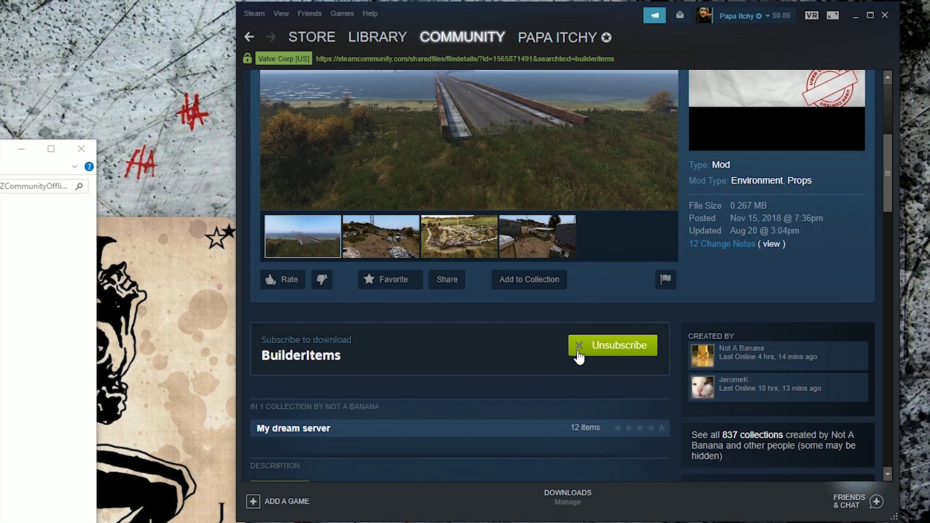
click(251, 37)
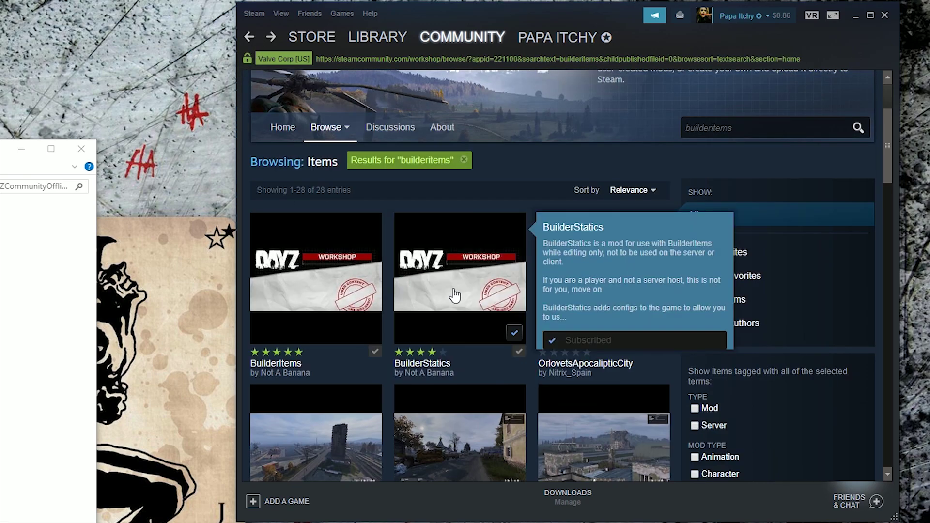
click(455, 295)
scroll(457, 304, down, 5)
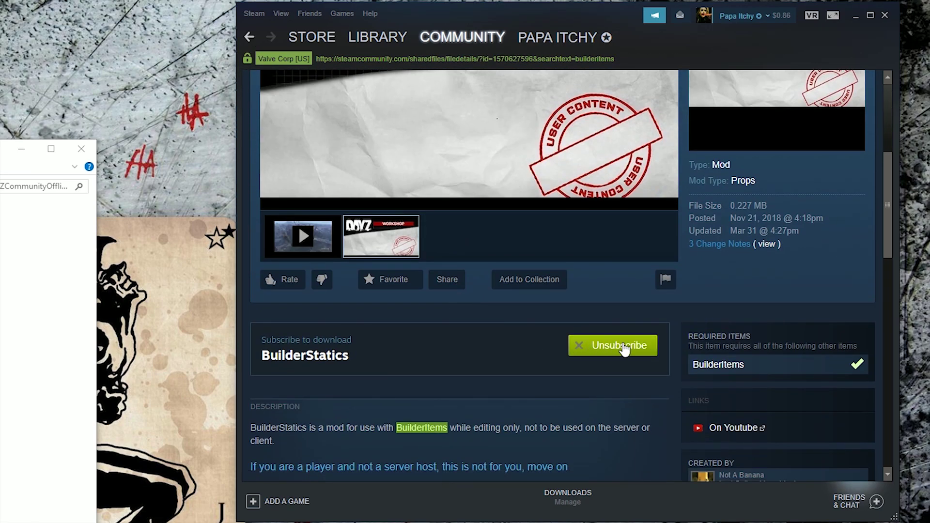
click(250, 37)
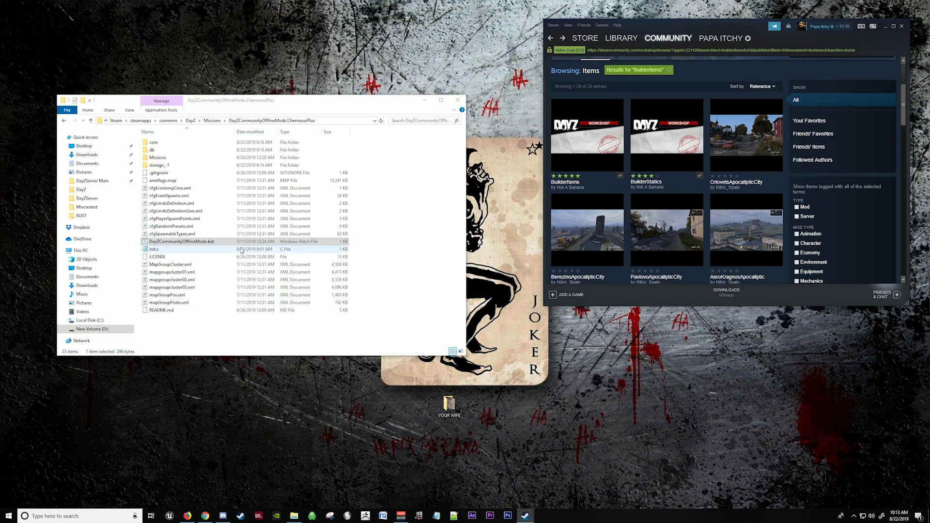
In the offline mission, lower the weapon, switch to third-person view and show the admin Tools sidebar.
click(174, 241)
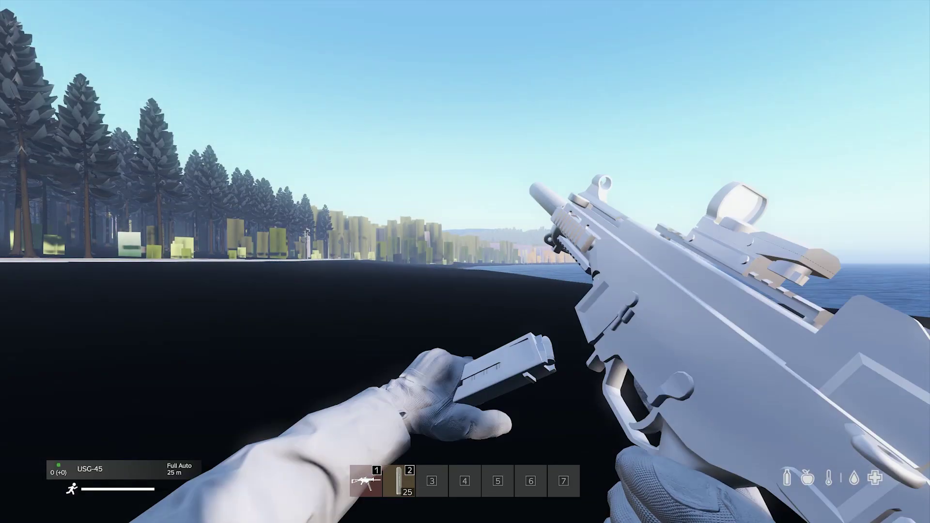
key(1)
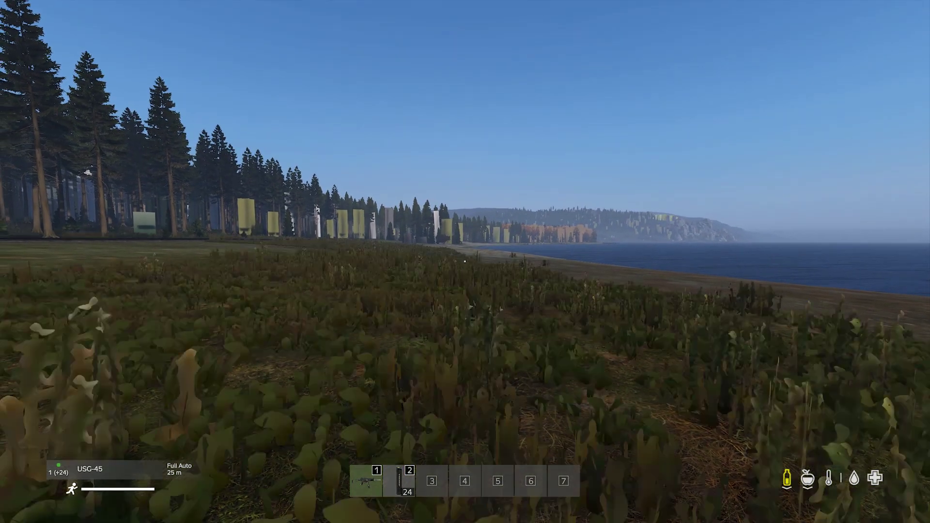
mouse_move(464, 261)
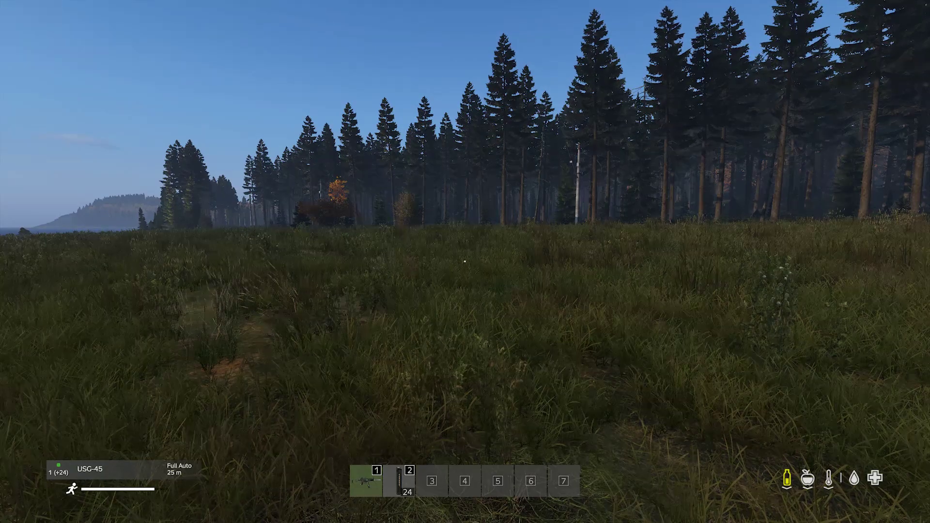
key(KP_Enter)
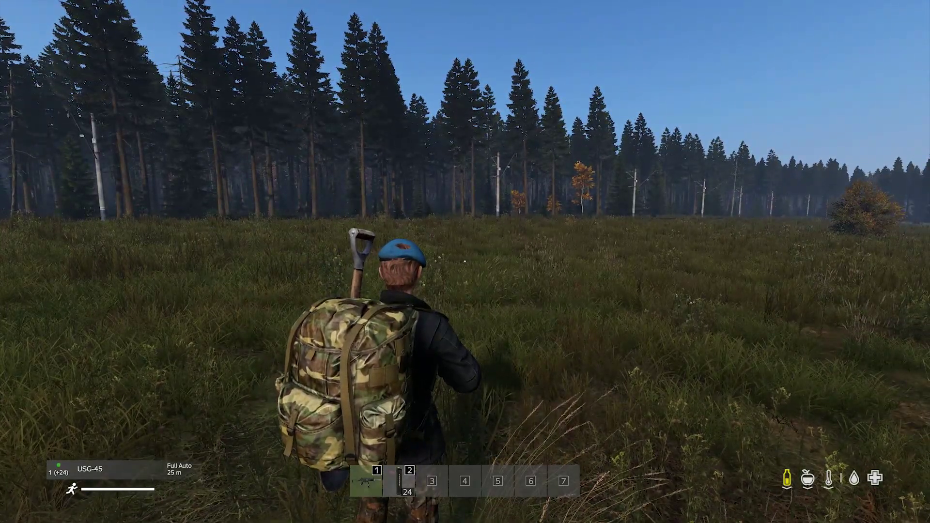
key(y)
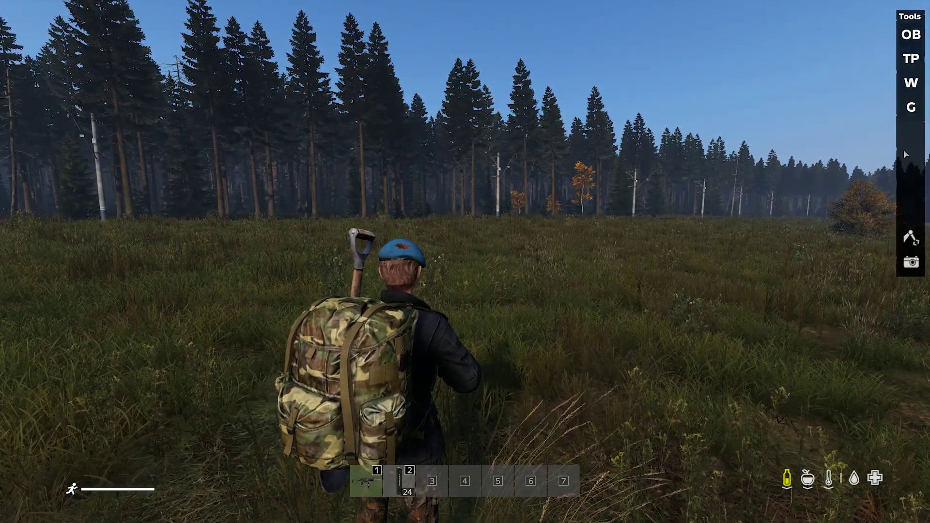
Tour the admin tools: scripts, spawner preview of Land_Mil_Barracks1, teleport coordinates and weather manager.
click(911, 109)
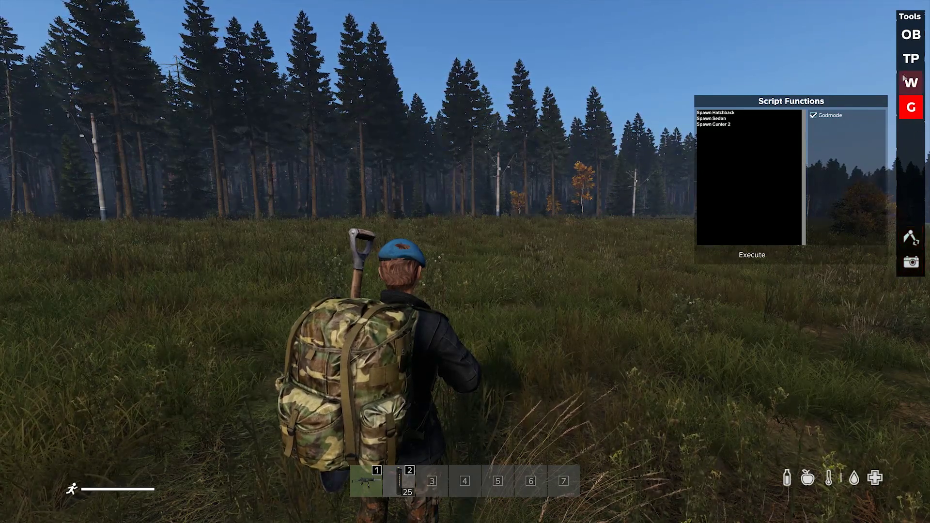
click(916, 34)
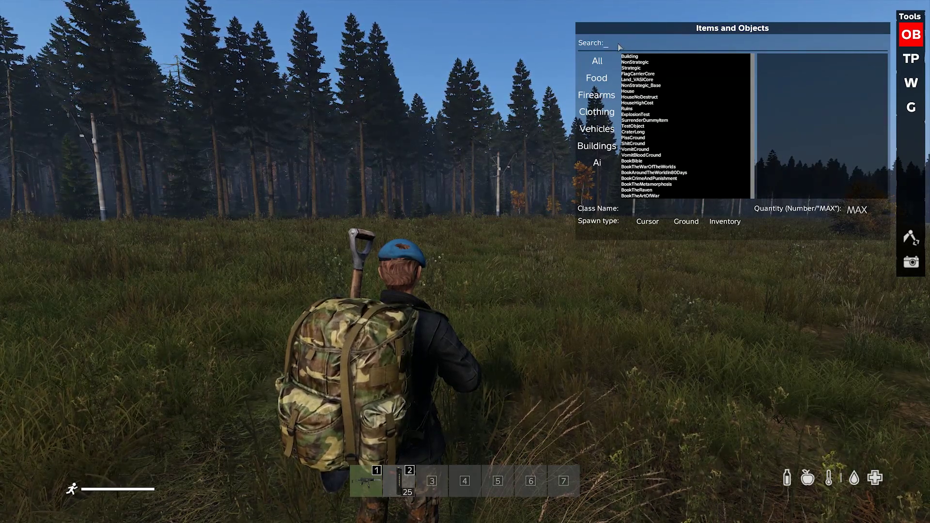
text(barrack)
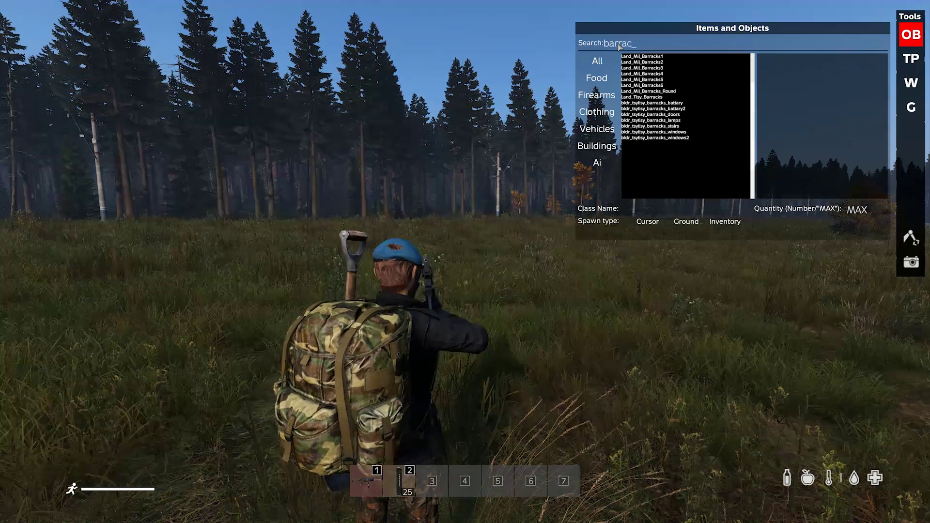
click(662, 58)
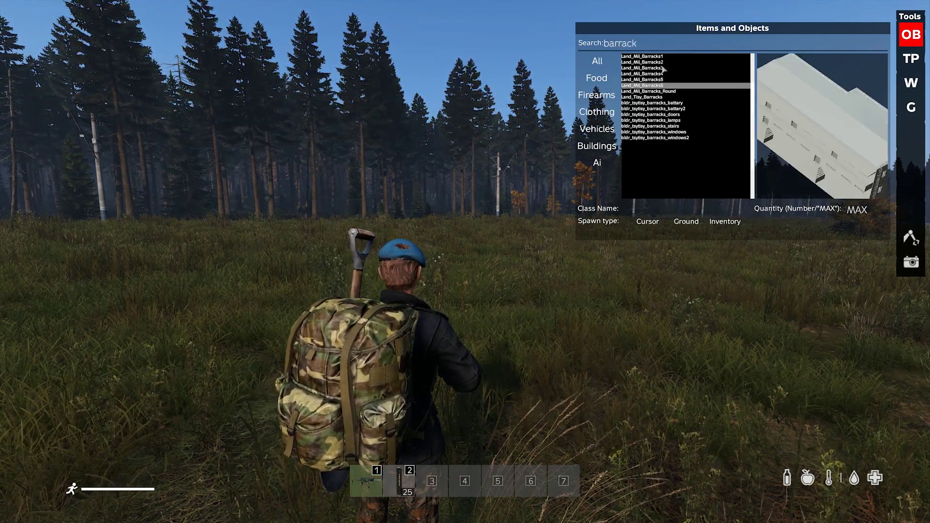
click(911, 60)
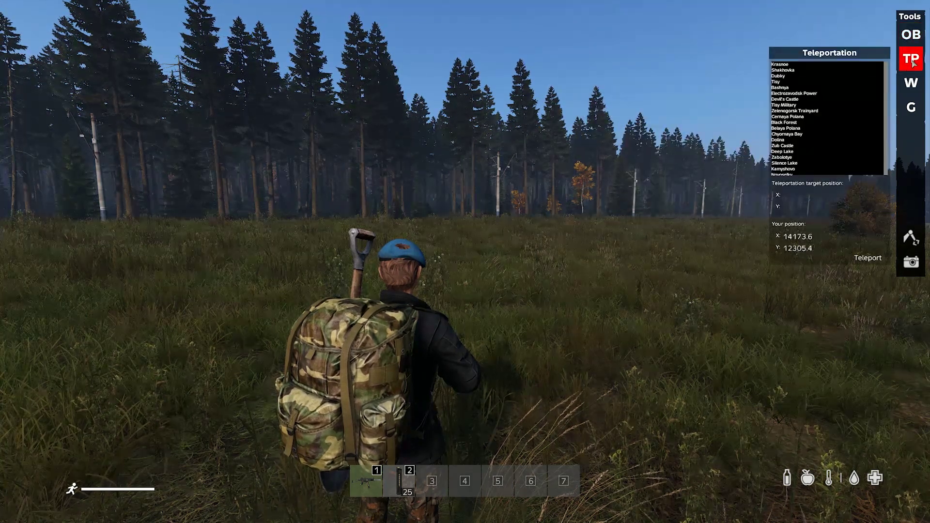
click(797, 199)
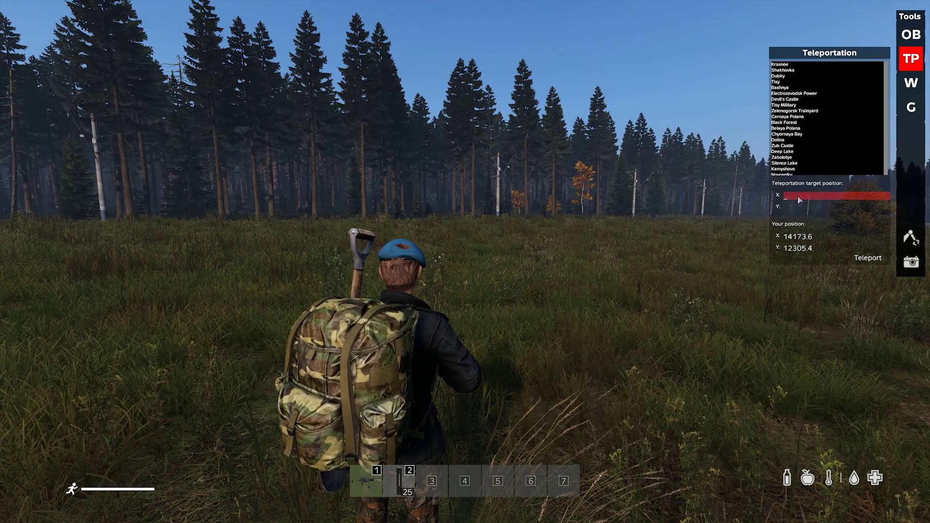
click(797, 211)
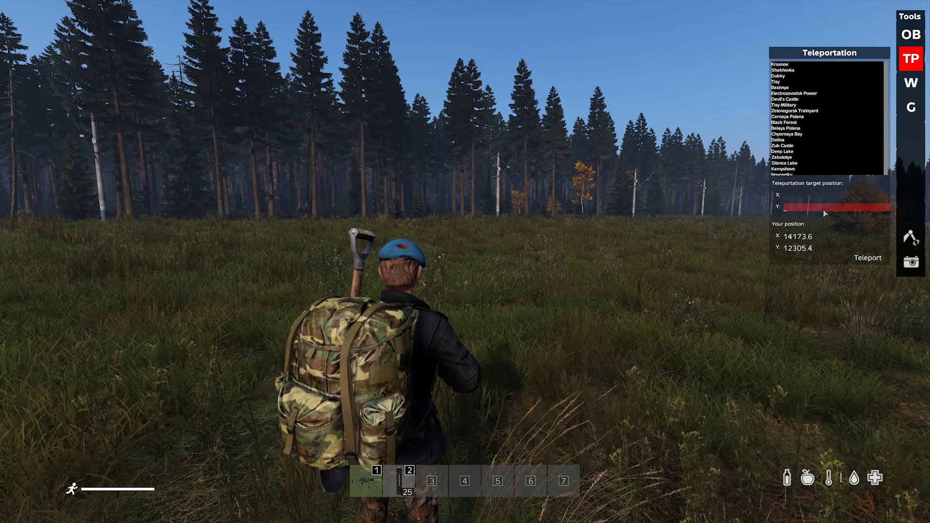
click(803, 210)
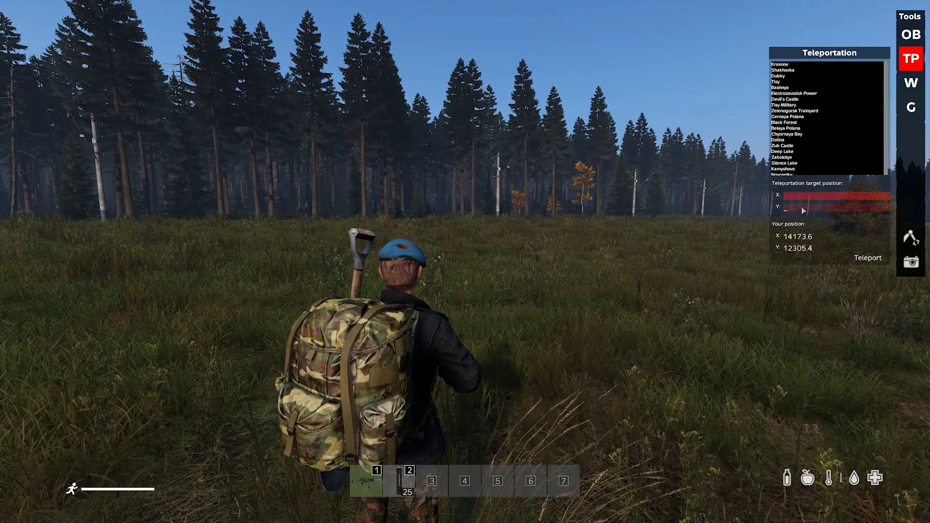
click(911, 82)
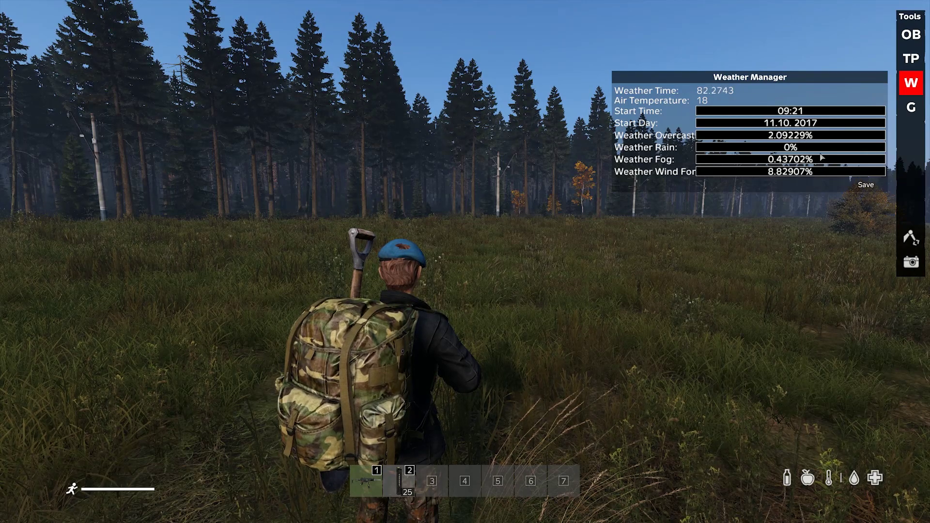
click(911, 107)
With the object editor, drag the nearby Static_rail_tracke_8 piece toward the tree line.
click(910, 237)
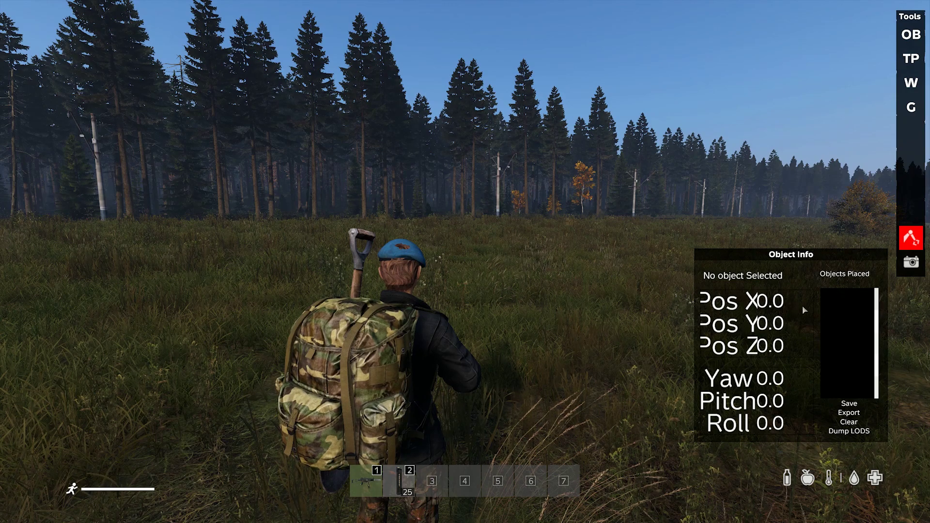
click(581, 246)
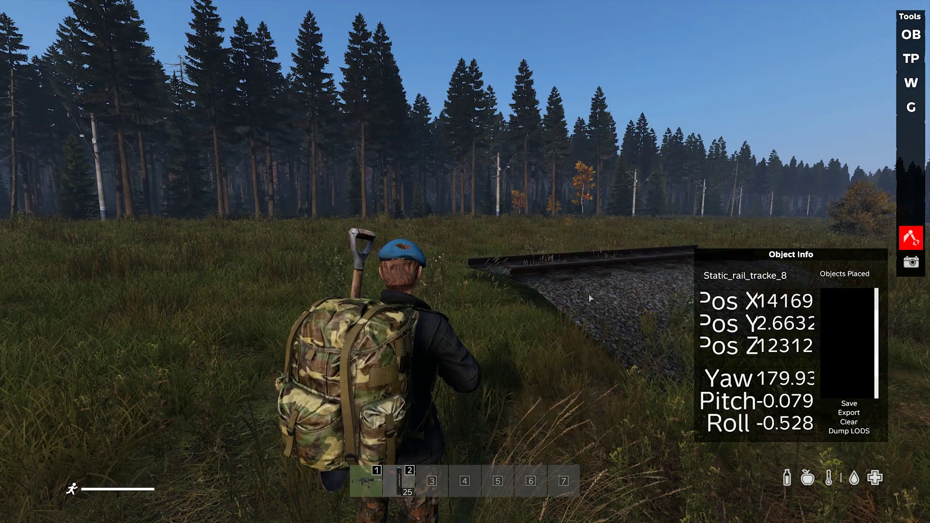
drag(565, 288, 499, 212)
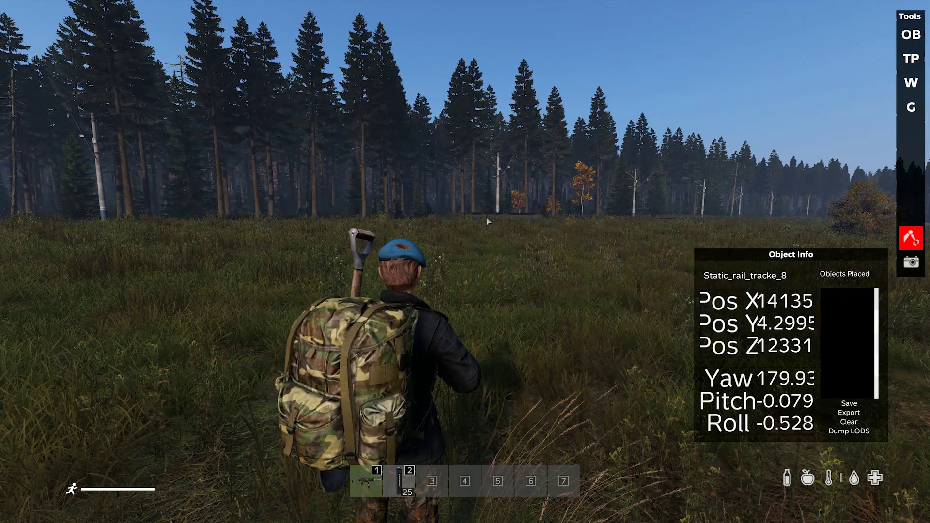
drag(576, 260, 502, 227)
key(Escape)
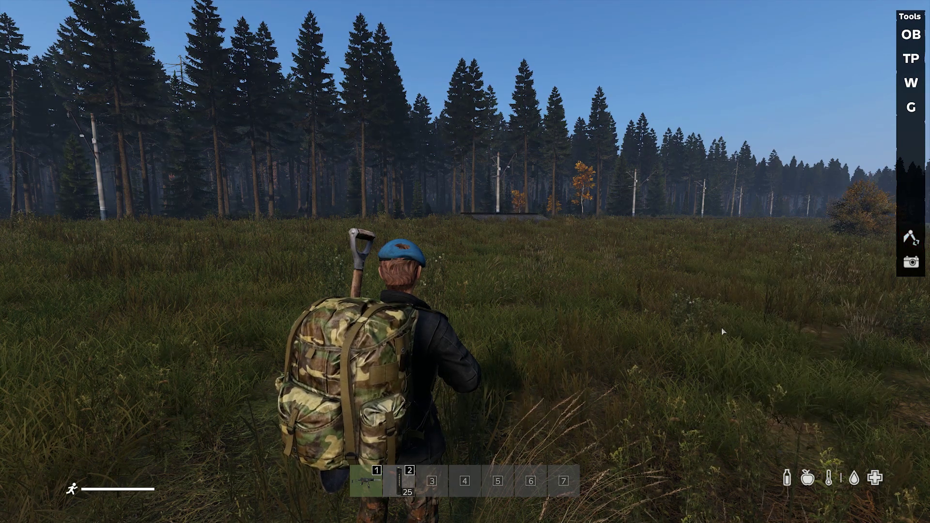
Hide the admin tools, fly the free camera along the coast to runway 15, and reopen the tools.
key(y)
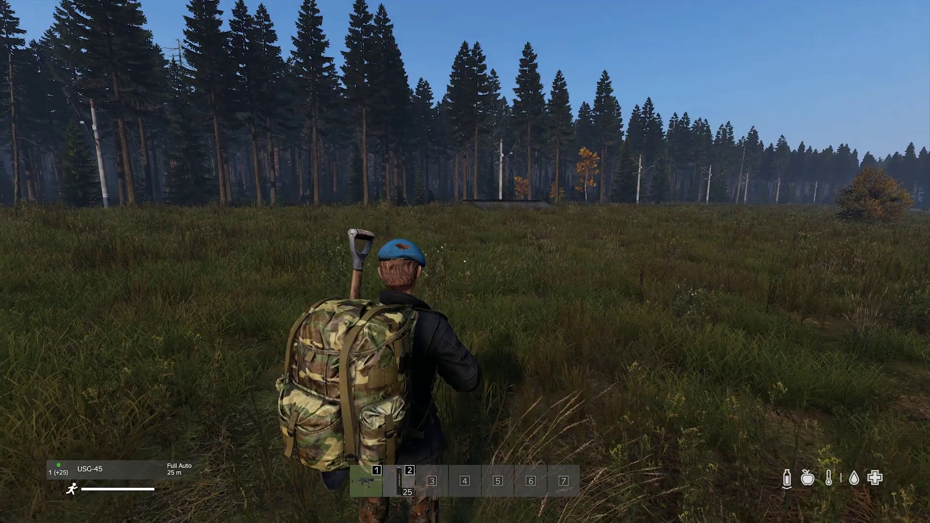
key(w)
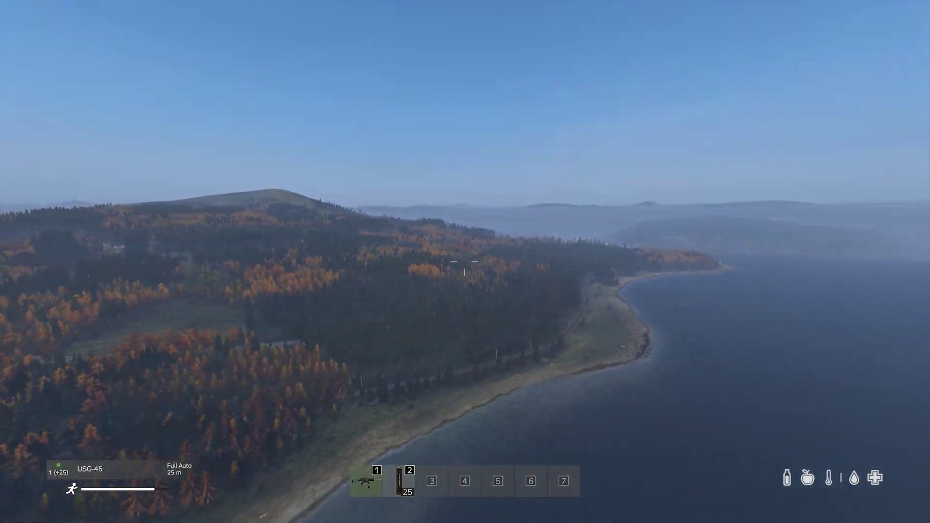
key(Page_Up)
key(Page_Up)
key(Page_Up)
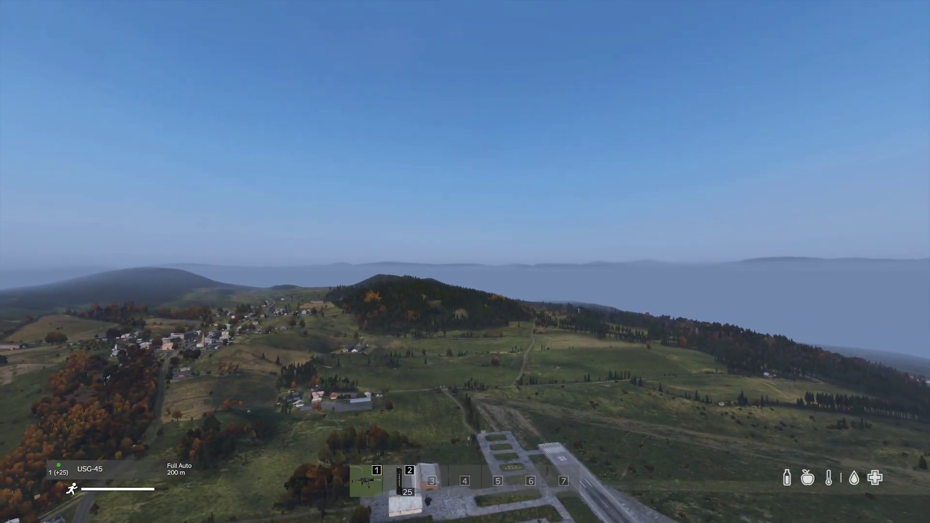
key(Page_Down)
key(Page_Down)
key(Page_Down)
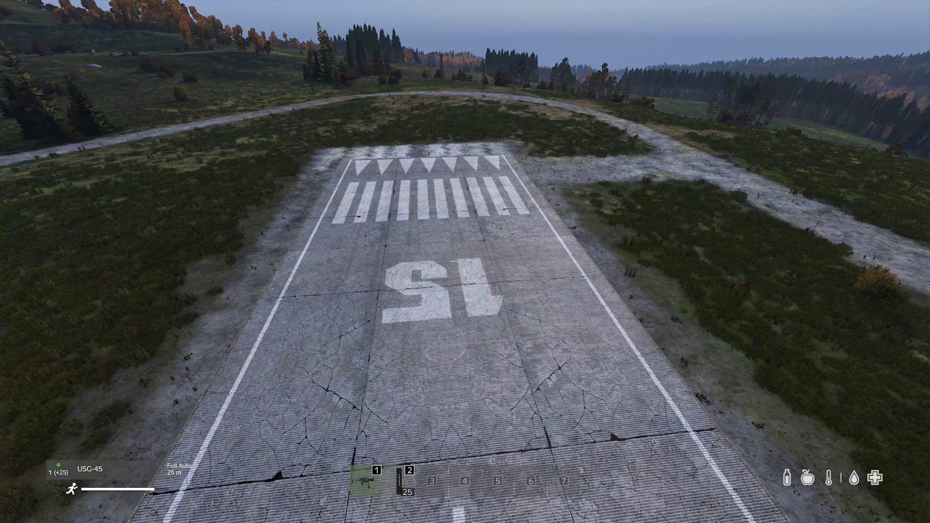
key(y)
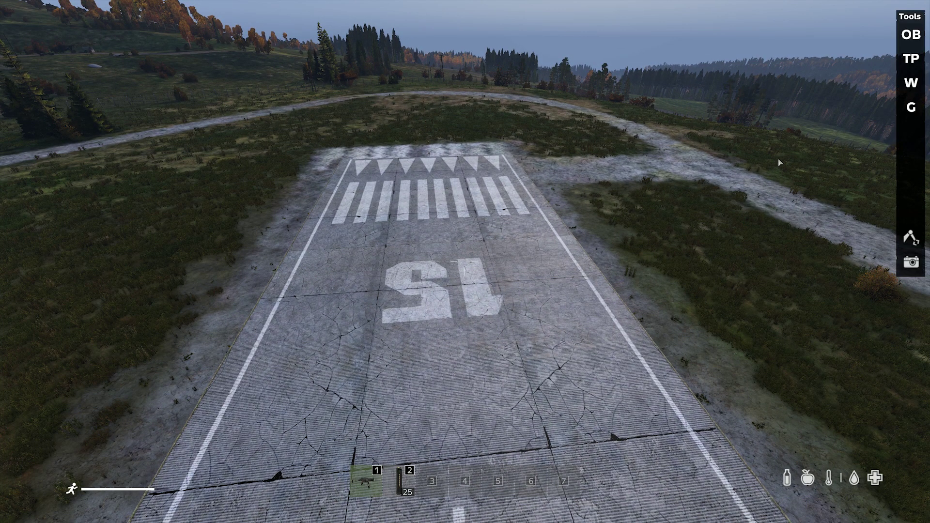
Search 'barracks' in the object spawner and spawn Land_Mil_Barracks1 at the cursor on the runway.
click(910, 34)
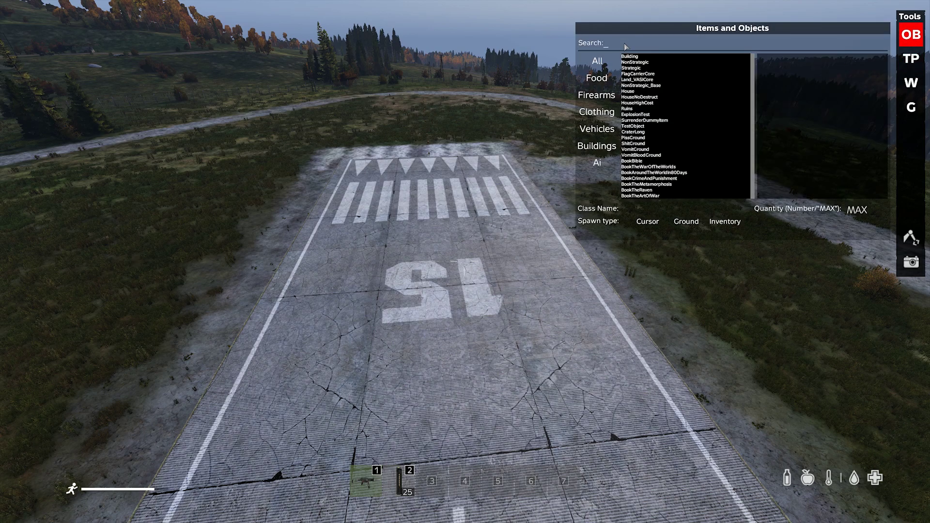
text(barracks)
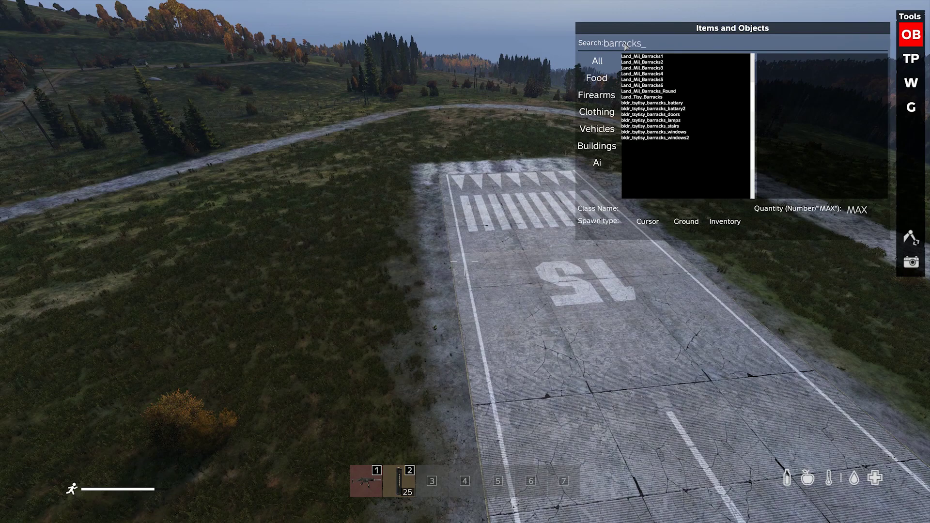
click(675, 58)
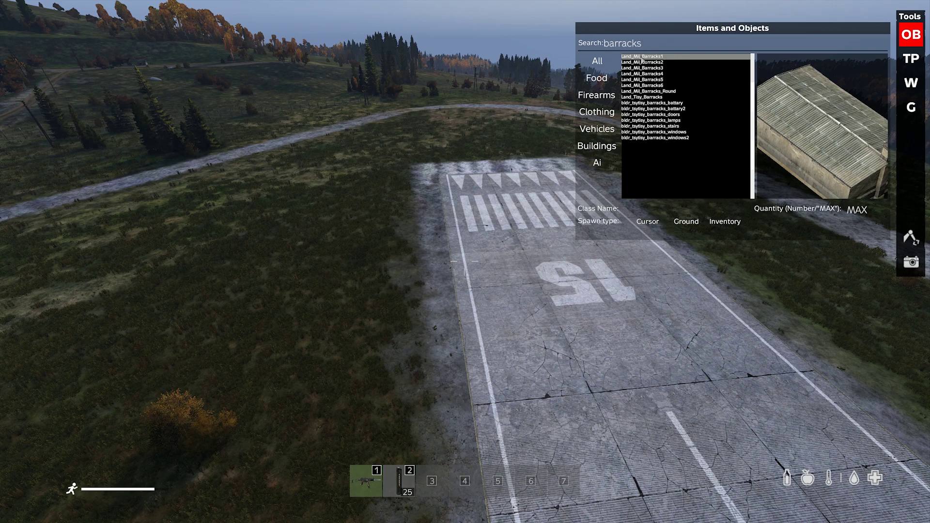
click(652, 223)
key(w)
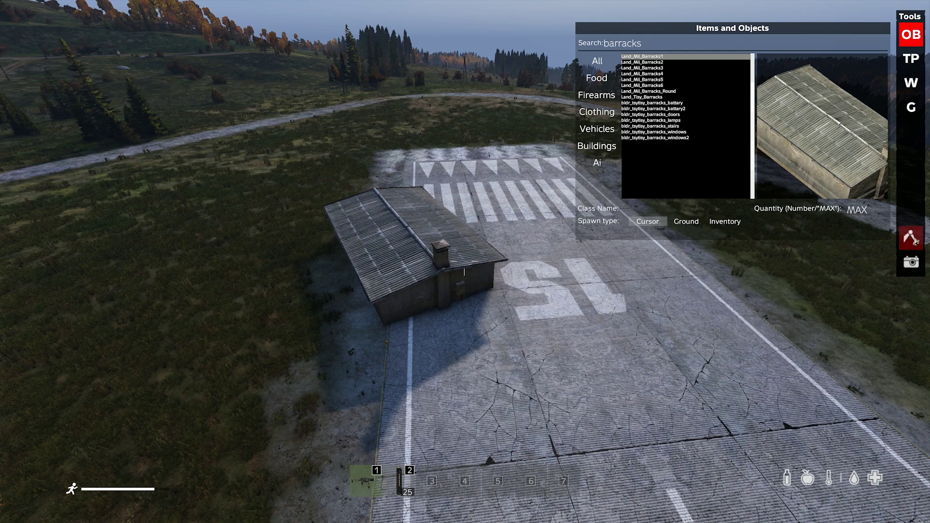
Drag Land_Mil_Barracks1 onto the grass at X 12390, Z 12433 and turn the camera to face it.
click(912, 242)
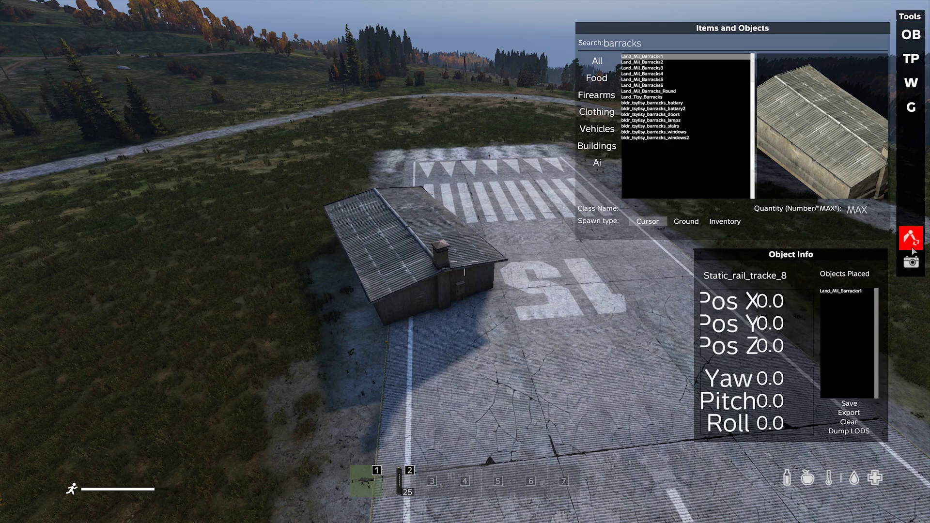
drag(426, 268, 304, 265)
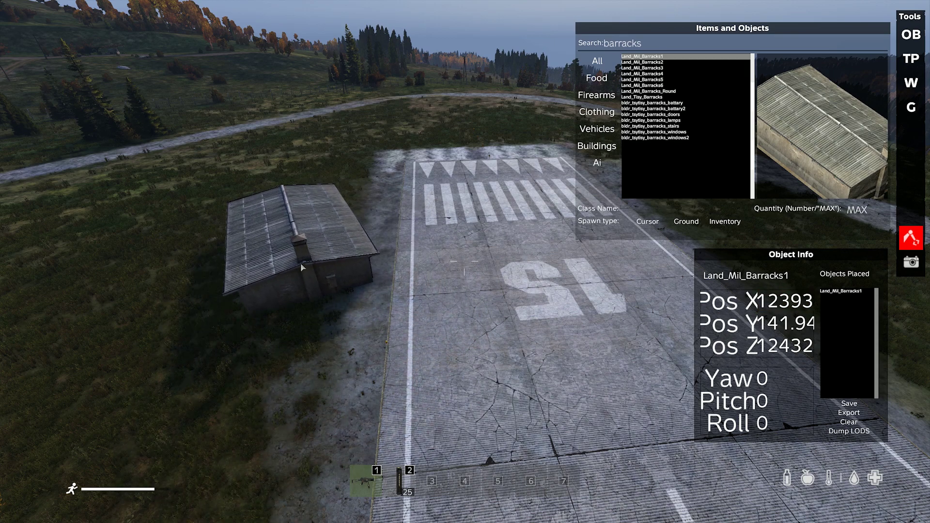
drag(428, 283, 242, 285)
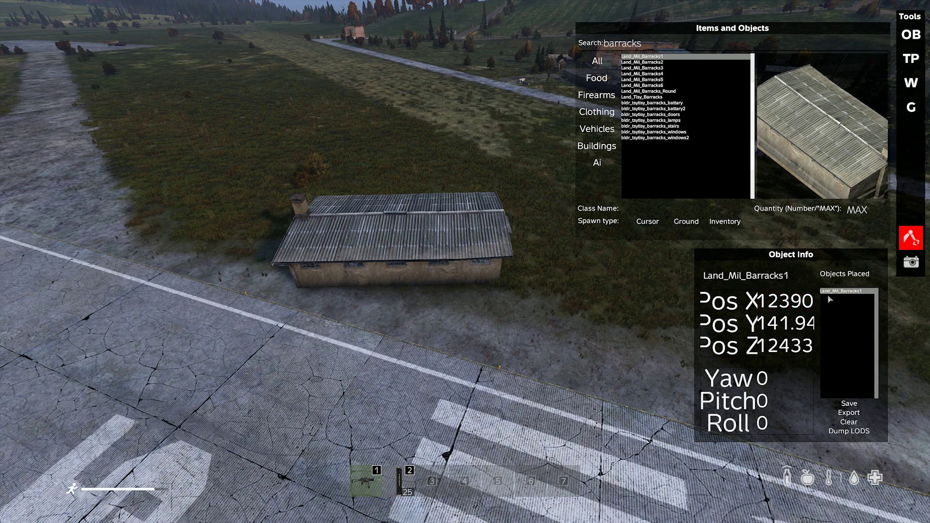
Scroll the barracks' rotation fields to yaw -156 with pitch 0.
scroll(785, 323, up, 1)
scroll(791, 302, down, 4)
scroll(792, 303, up, 2)
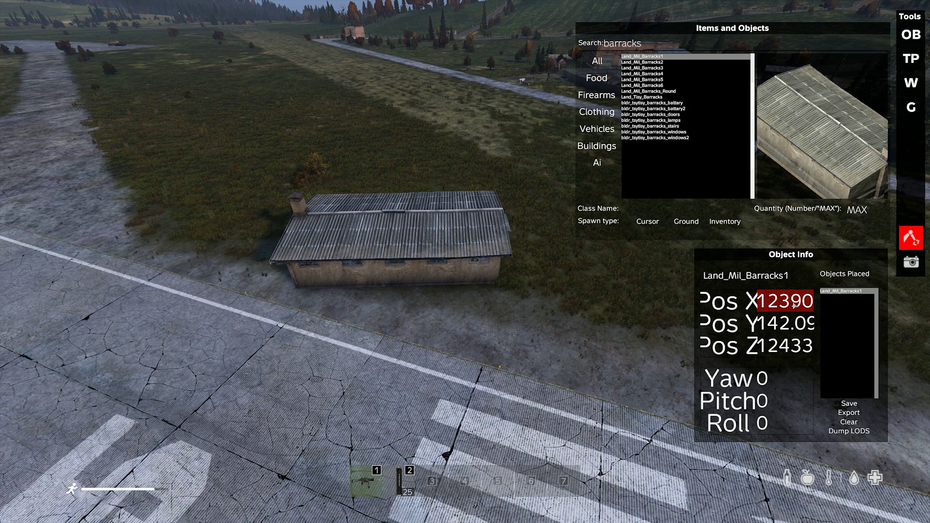
scroll(802, 329, up, 2)
scroll(803, 328, down, 2)
scroll(786, 356, up, 1)
scroll(786, 355, up, 2)
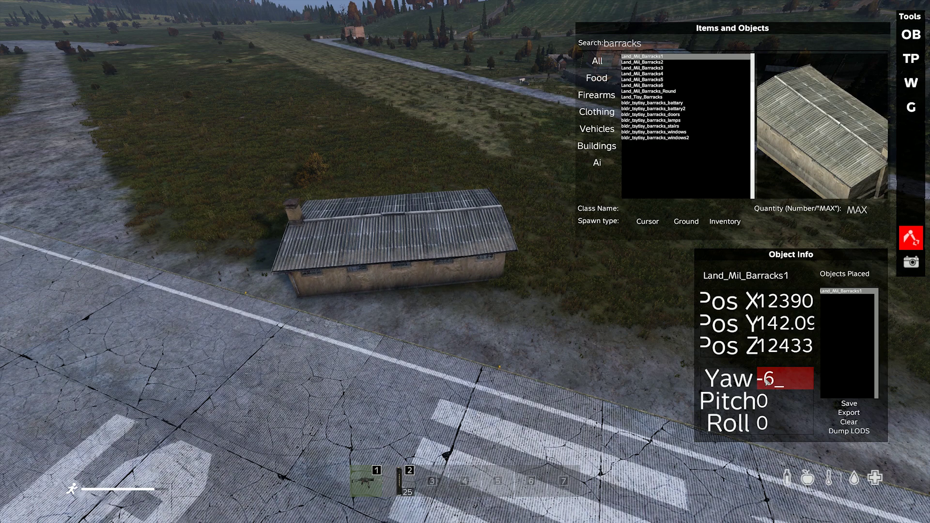
scroll(767, 382, down, 8)
scroll(767, 381, down, 20)
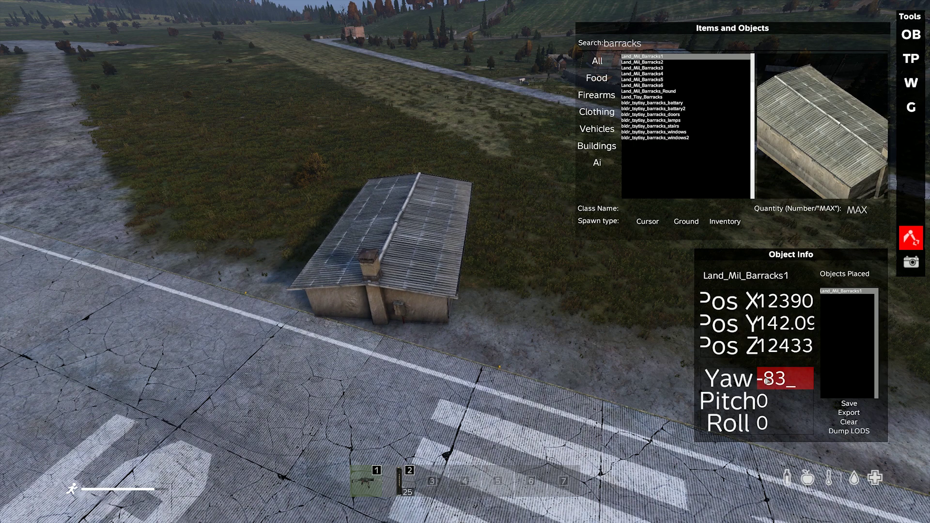
scroll(768, 381, down, 9)
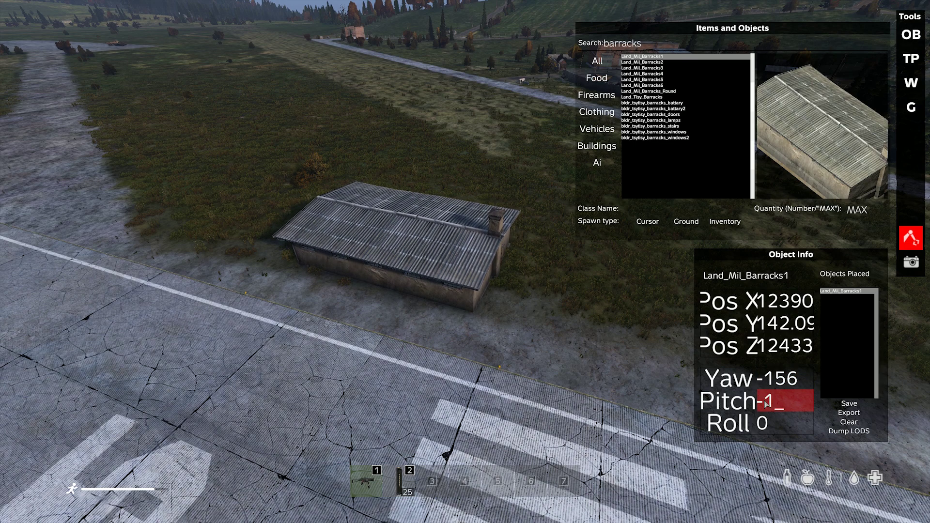
Scroll Pos Y to raise the barracks to 143.19 and start setting roll to -3.
scroll(766, 404, up, 3)
scroll(765, 403, down, 5)
scroll(764, 423, up, 4)
scroll(764, 423, down, 1)
scroll(764, 423, up, 3)
scroll(764, 423, down, 7)
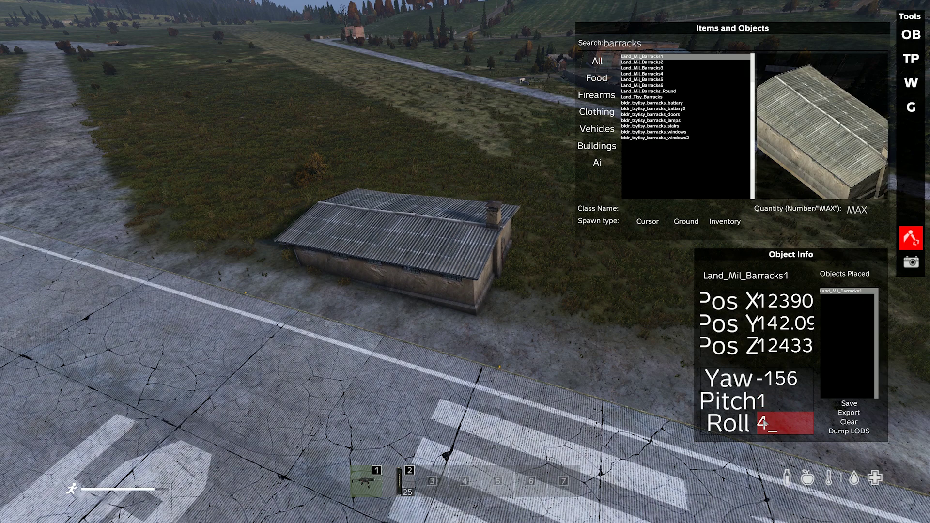
scroll(765, 423, down, 1)
scroll(786, 324, up, 4)
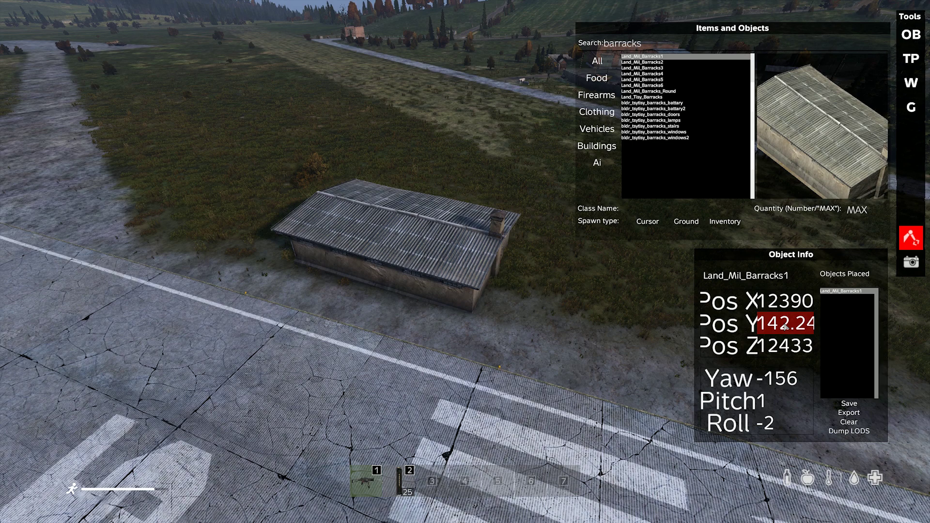
scroll(785, 325, up, 7)
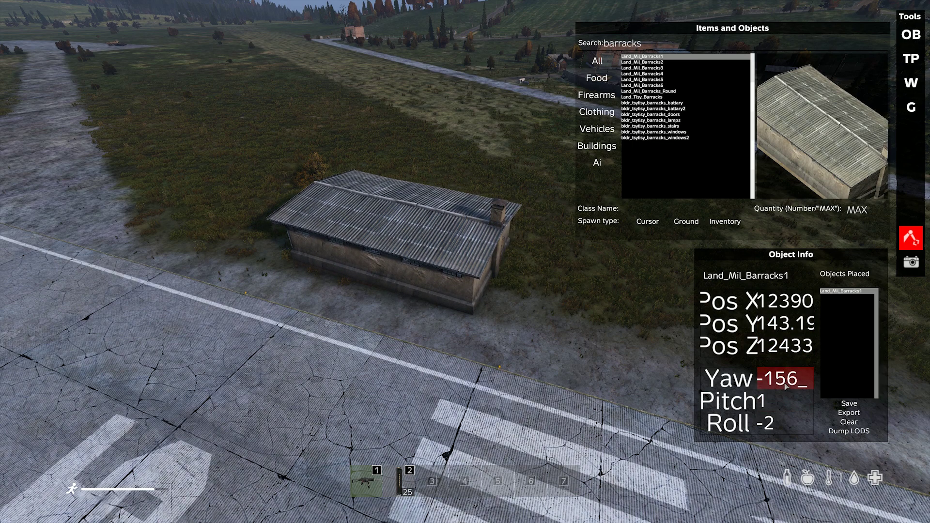
scroll(771, 408, down, 1)
scroll(774, 426, up, 2)
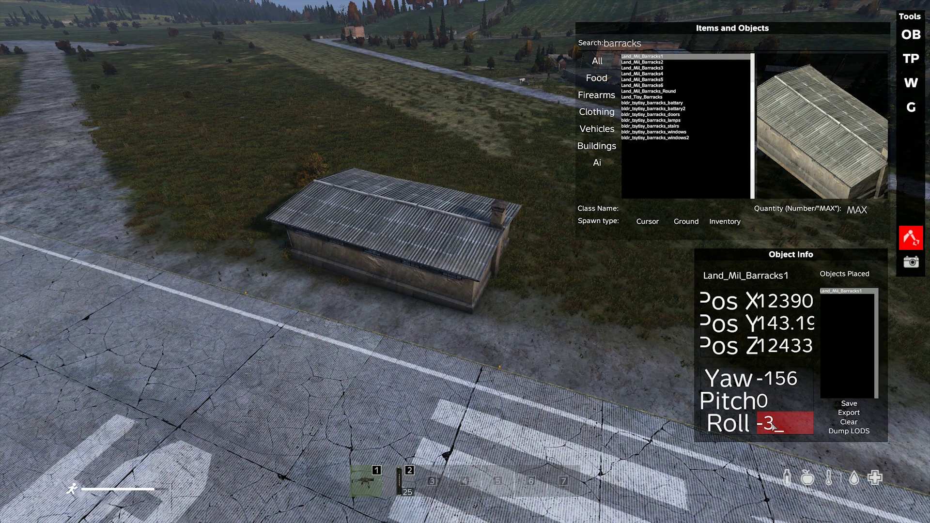
Circle the camera around the barracks and scroll Pos Y down to 142.54, leaving roll at 0.
key(w)
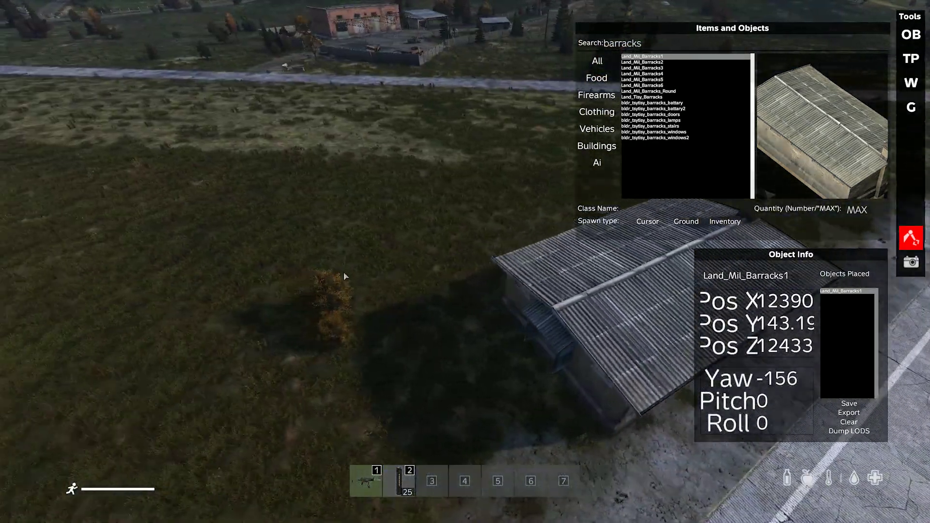
key(w)
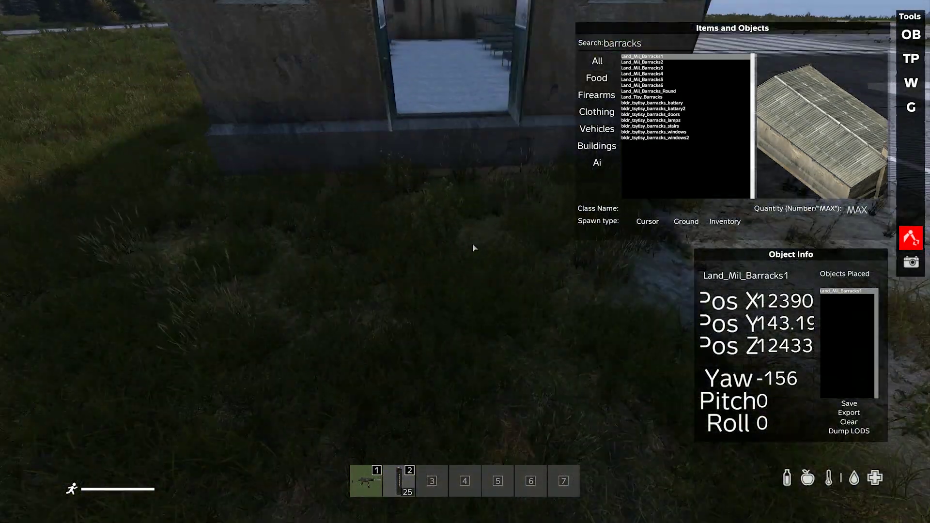
scroll(800, 323, down, 8)
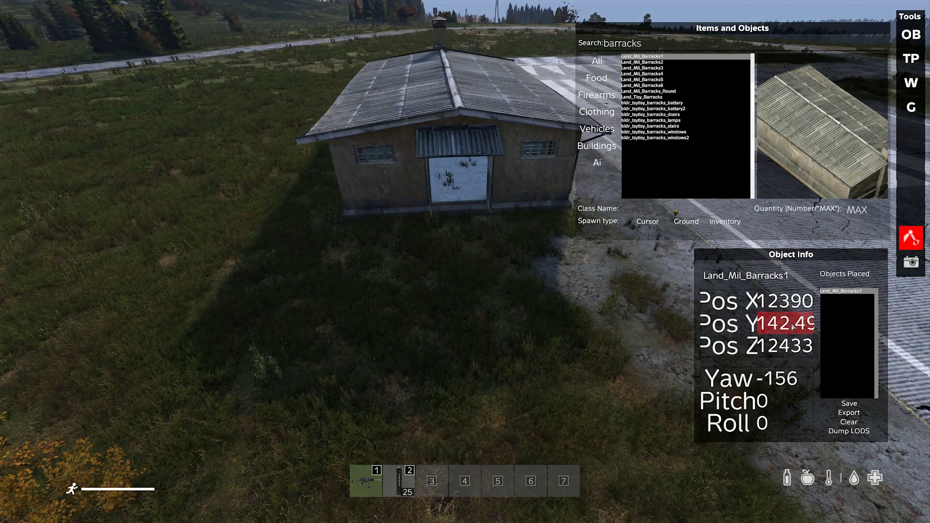
scroll(793, 328, up, 1)
scroll(793, 327, up, 1)
scroll(793, 328, down, 1)
scroll(792, 327, up, 1)
key(w)
key(s)
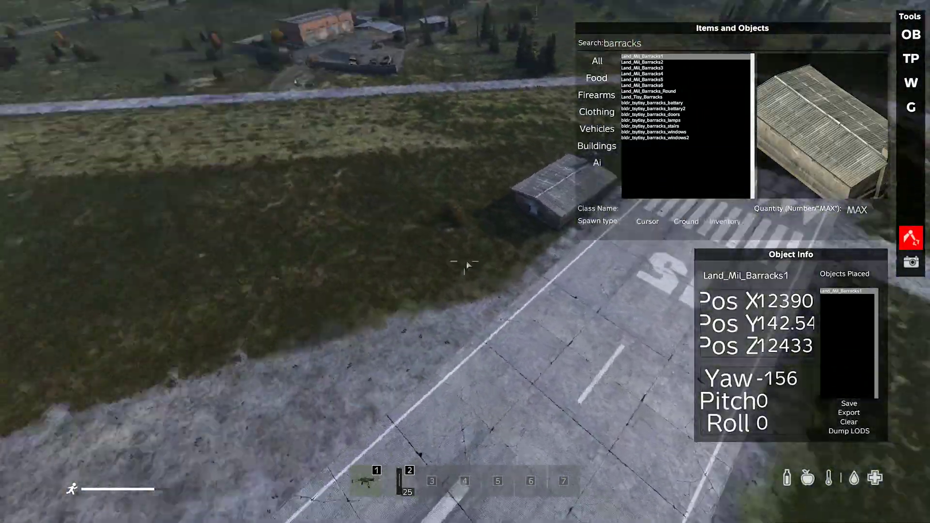
Spawn a Land_Tisy_Barracks where the camera aims and adjust its Pos Y to sit on the ground.
key(w)
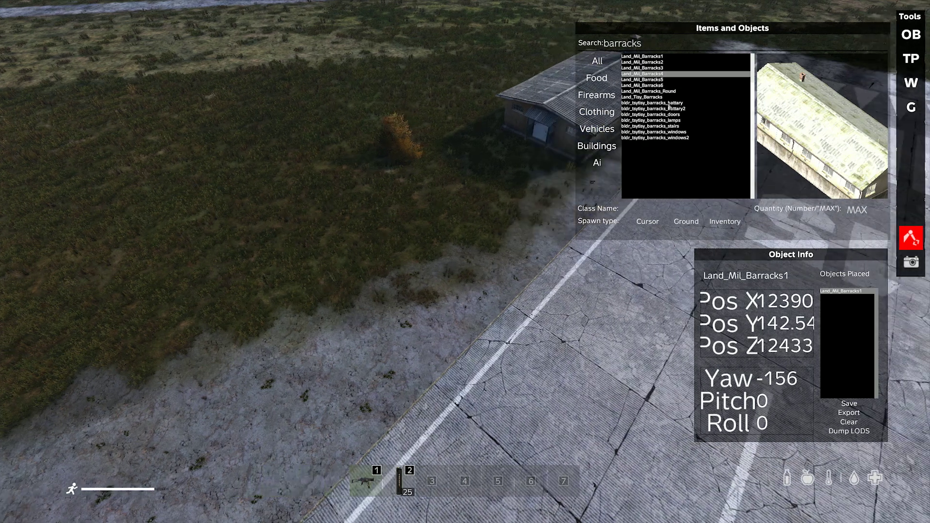
click(668, 97)
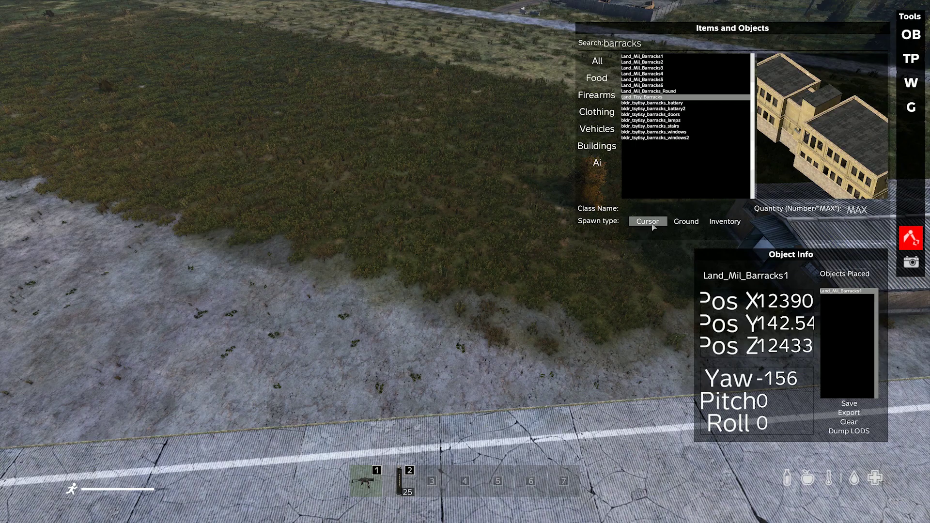
click(647, 221)
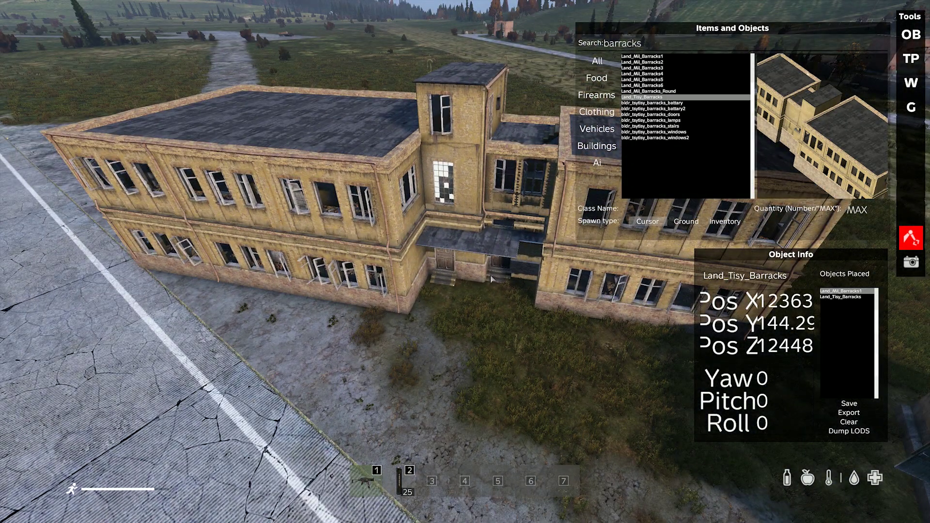
scroll(799, 333, up, 3)
scroll(799, 333, down, 3)
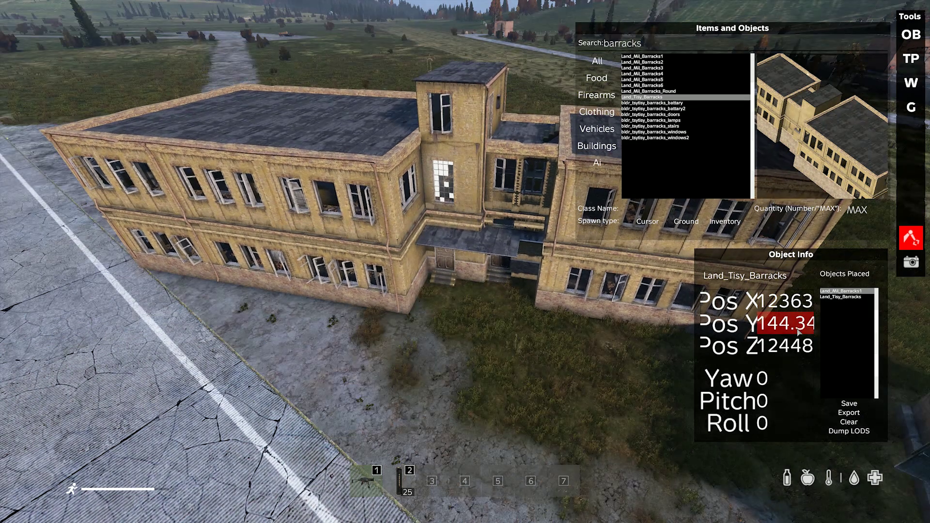
scroll(799, 330, up, 3)
scroll(797, 327, down, 5)
scroll(796, 327, down, 3)
scroll(796, 327, up, 8)
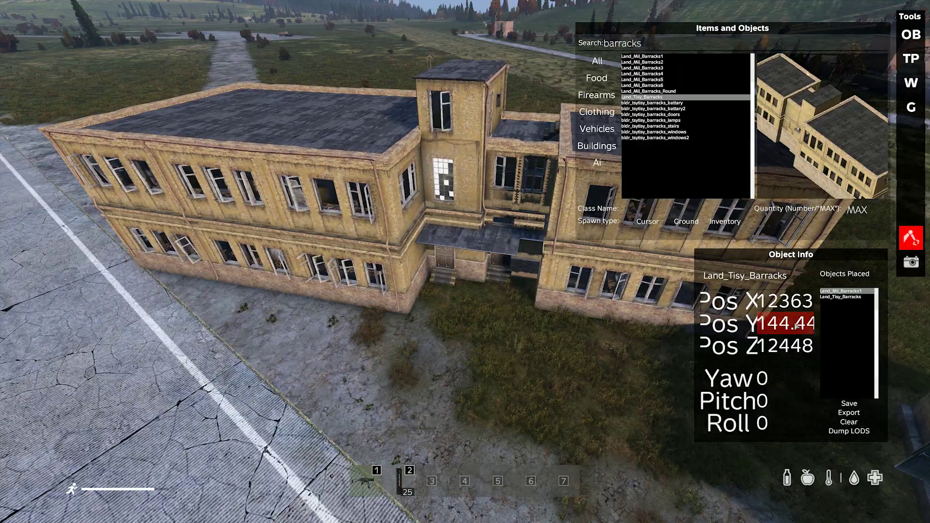
scroll(796, 326, up, 2)
Spawn a Land_Mil_Barracks6 on the runway and drag it slightly into place.
key(s)
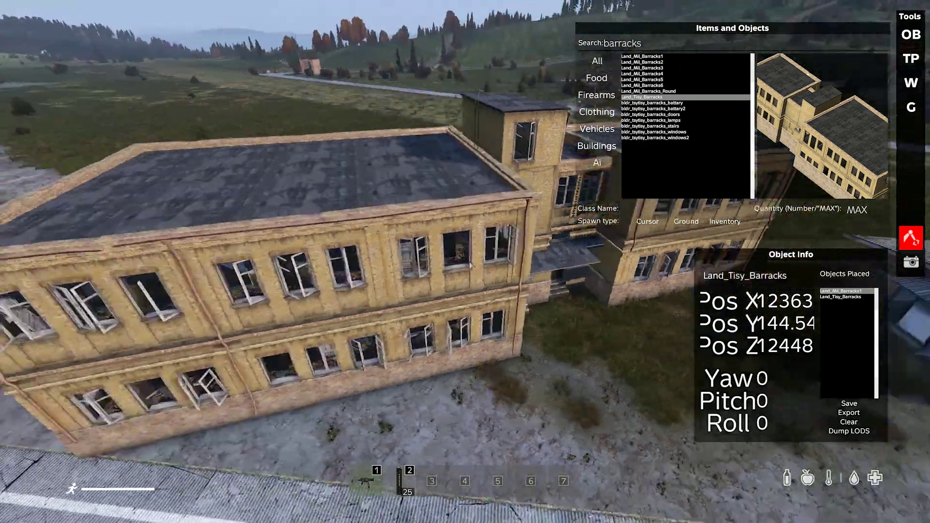
key(s)
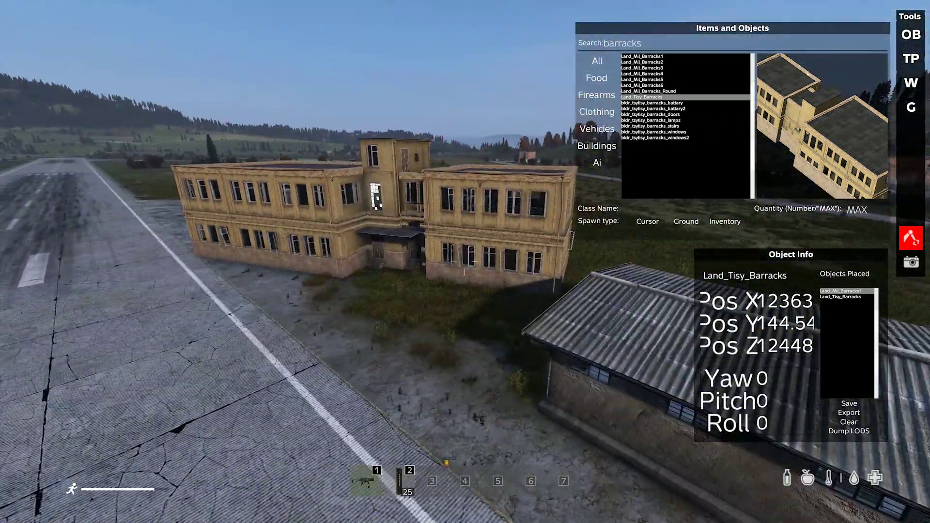
key(d)
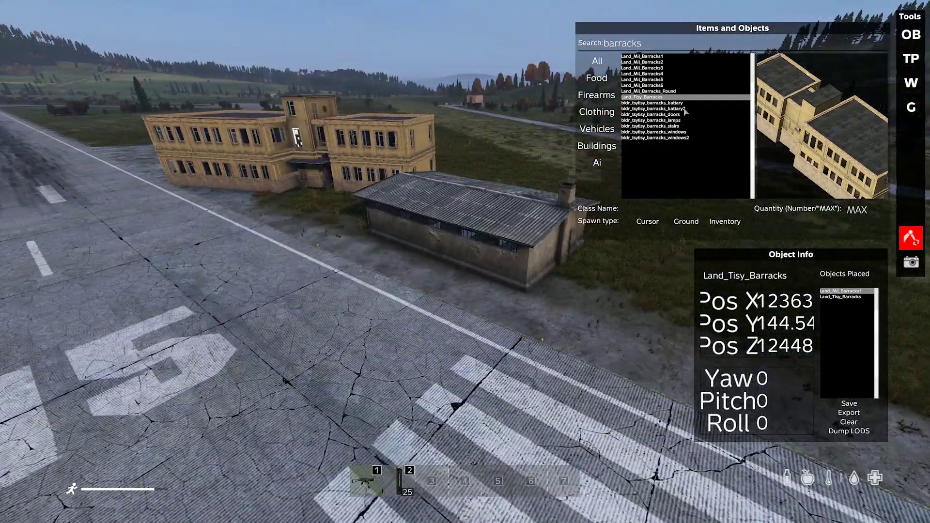
key(Up)
key(Up)
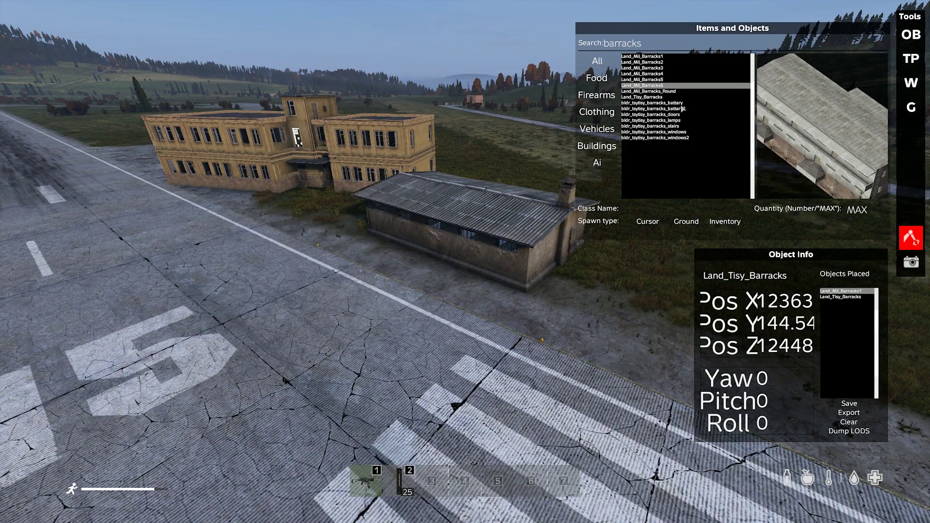
key(s)
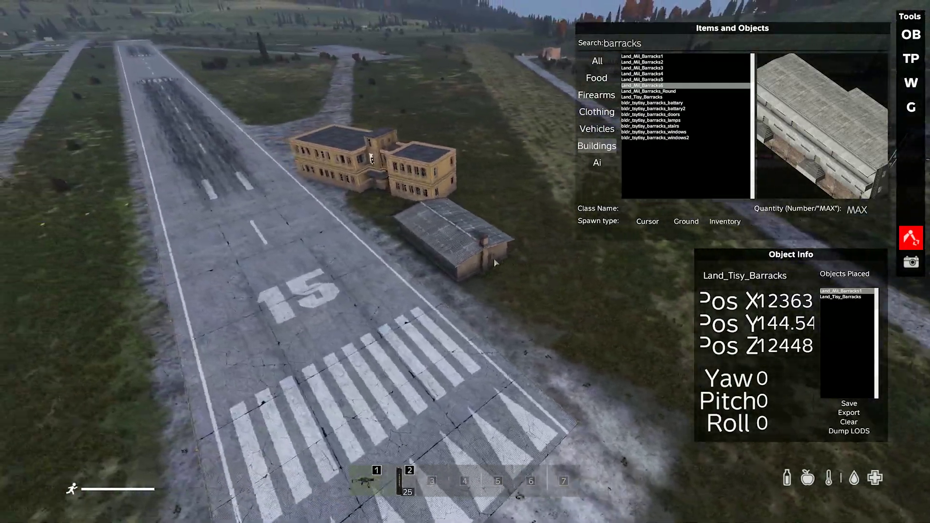
key(d)
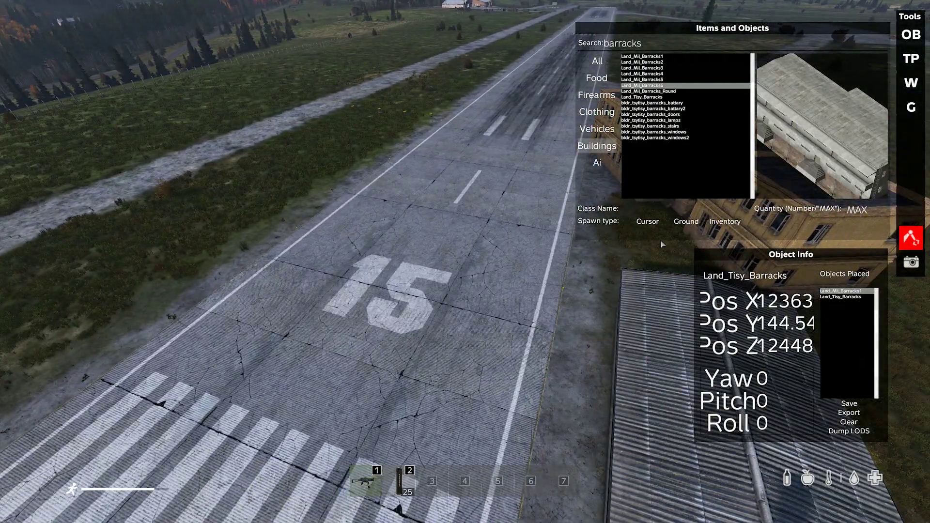
click(647, 222)
key(s)
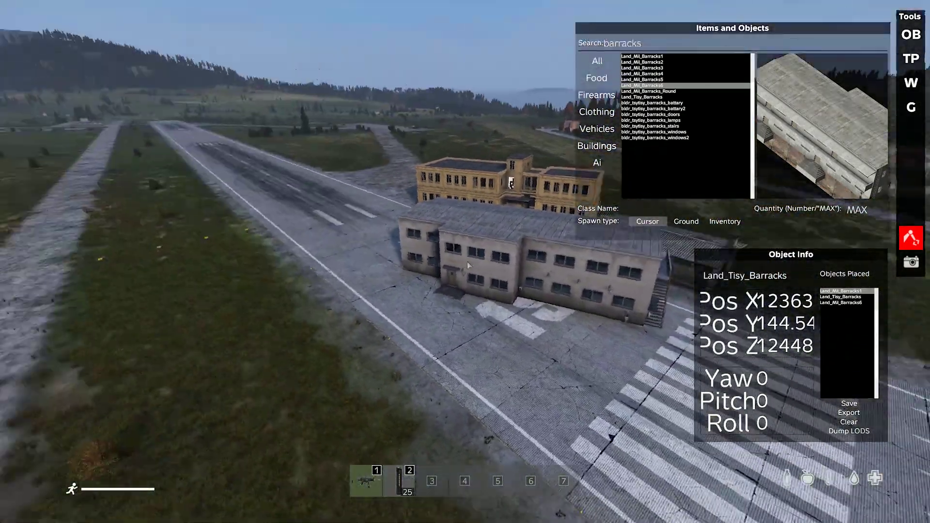
key(a)
drag(435, 260, 417, 269)
key(w)
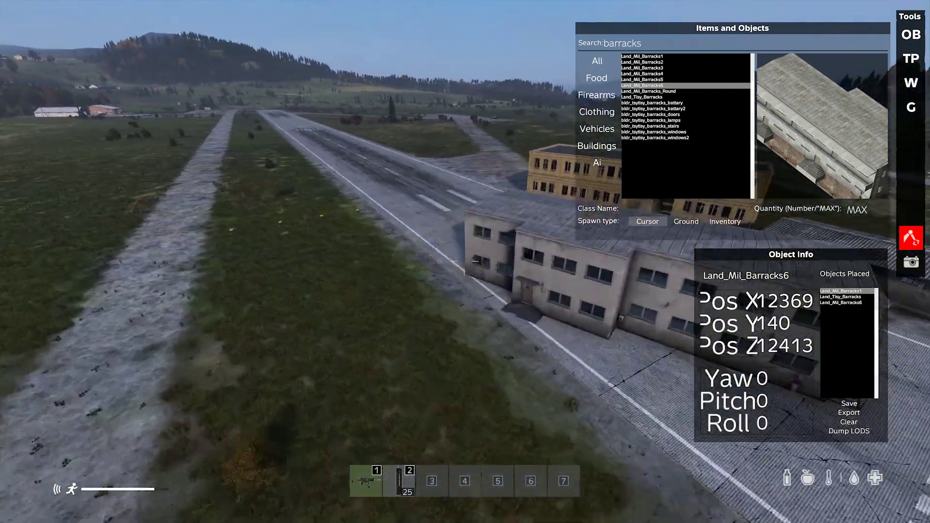
key(w)
Set the Land_Mil_Barracks6 Pos Y to 140.45 so it rests on the ground.
click(775, 324)
scroll(775, 323, down, 1)
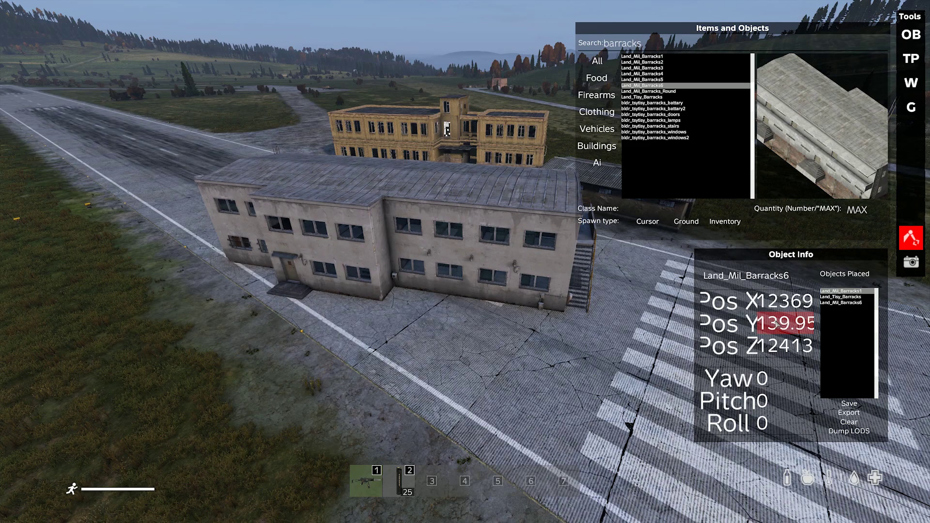
scroll(777, 324, up, 4)
scroll(776, 325, up, 7)
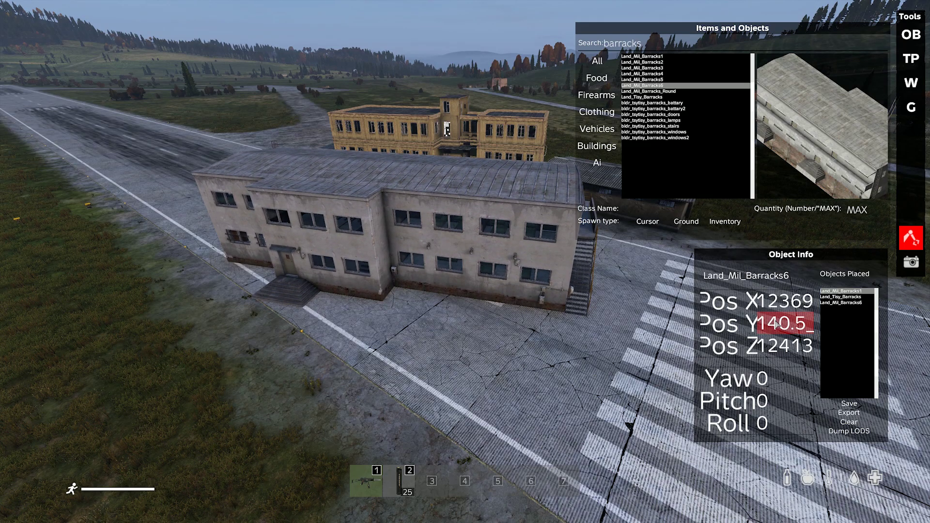
scroll(776, 324, down, 3)
scroll(776, 324, up, 2)
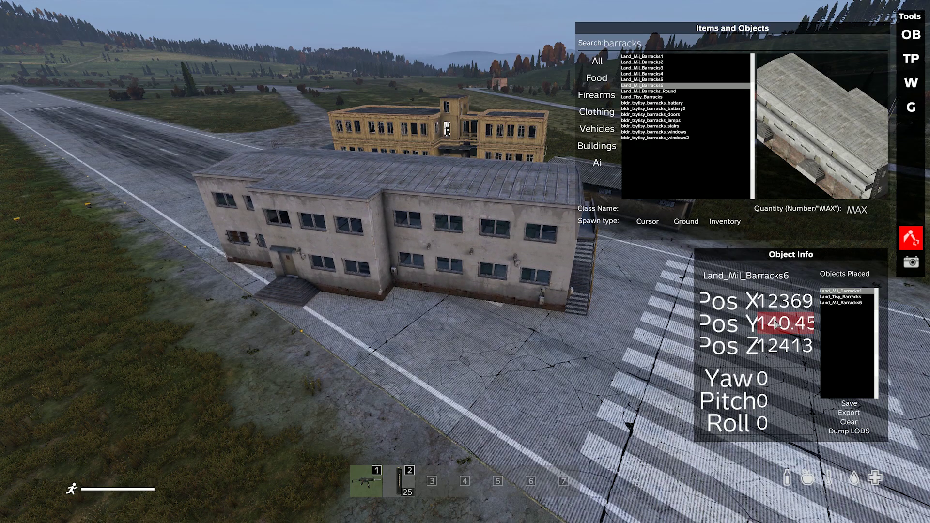
right_click(775, 324)
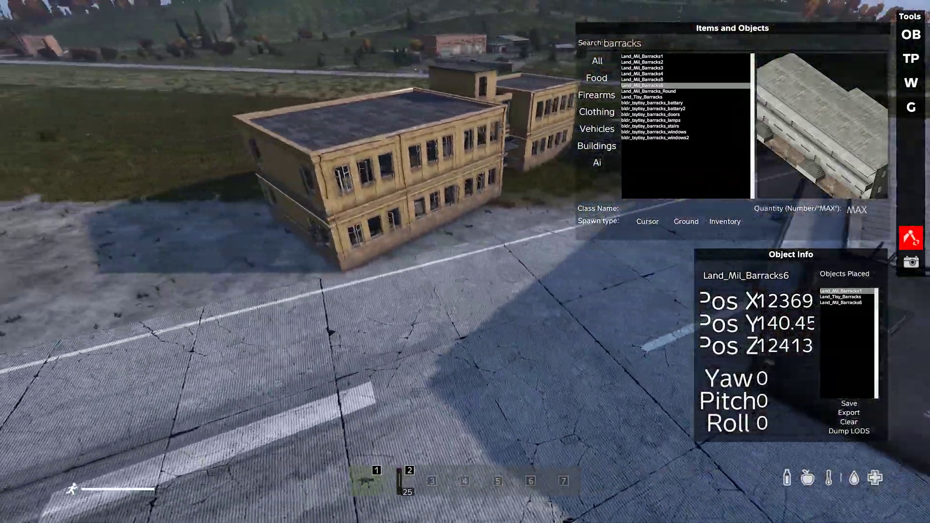
right_click(484, 265)
text(w)
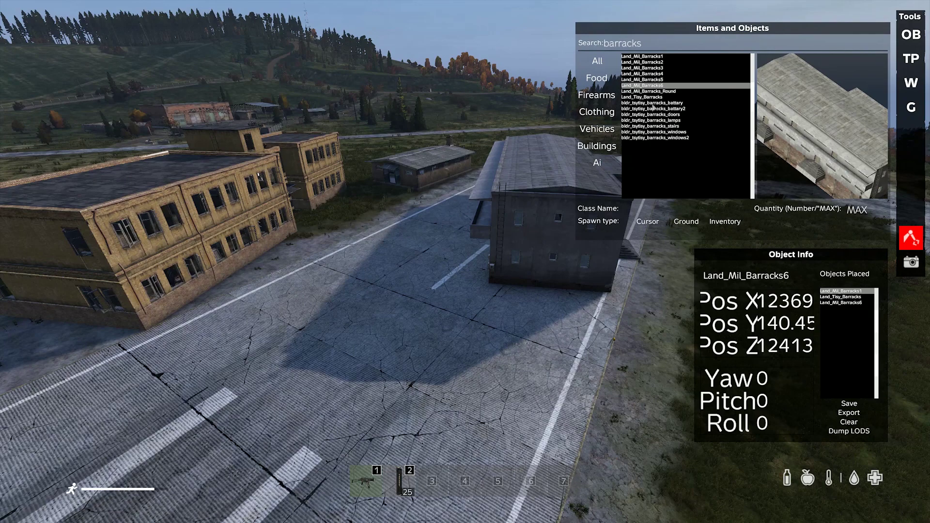
text(s)
Search for 'chair' and spawn a bldr_lobby_chair on the airstrip.
key(BackSpace)
key(BackSpace)
key(BackSpace)
key(BackSpace)
key(BackSpace)
key(BackSpace)
key(BackSpace)
key(BackSpace)
key(BackSpace)
key(BackSpace)
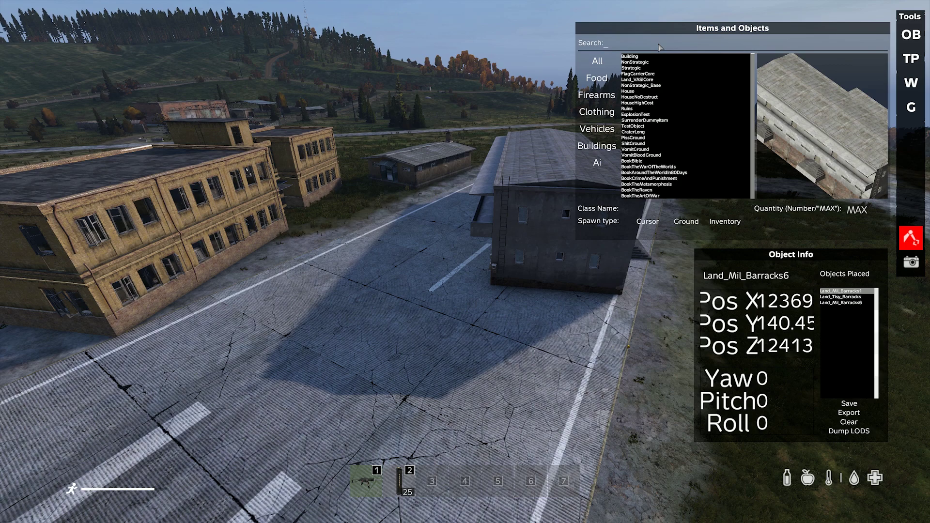
text(c)
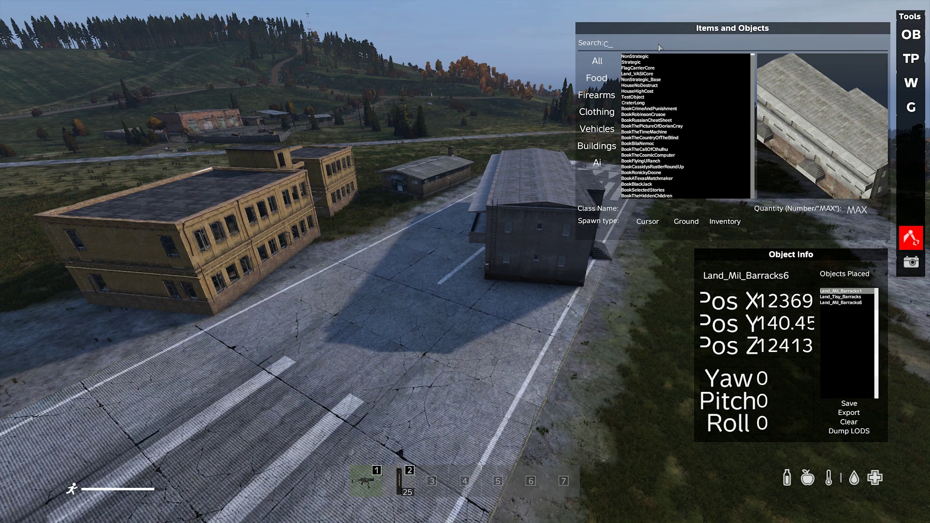
text(hair)
click(647, 57)
key(Down)
key(Down)
key(Up)
key(Down)
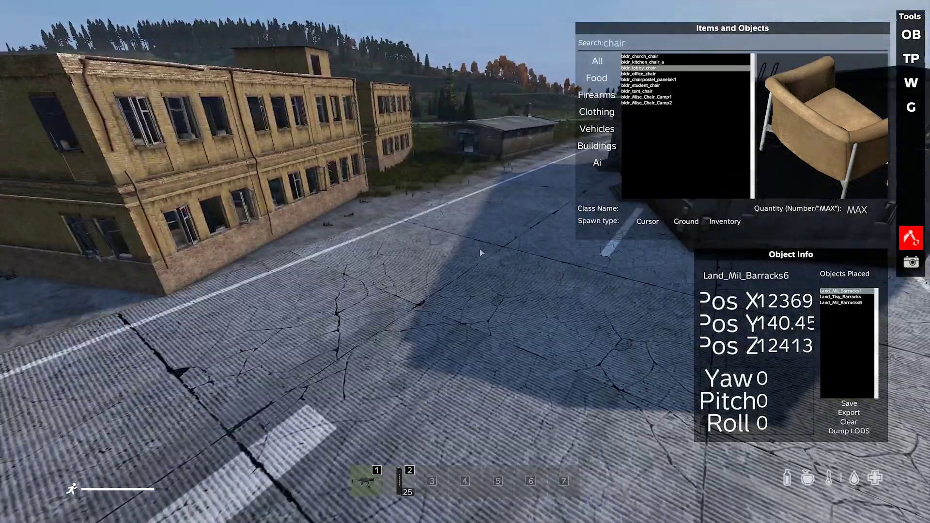
click(647, 222)
Spawn the bldr_chairpostel_panelak1 bed beside it and select it in Objects Placed.
key(w)
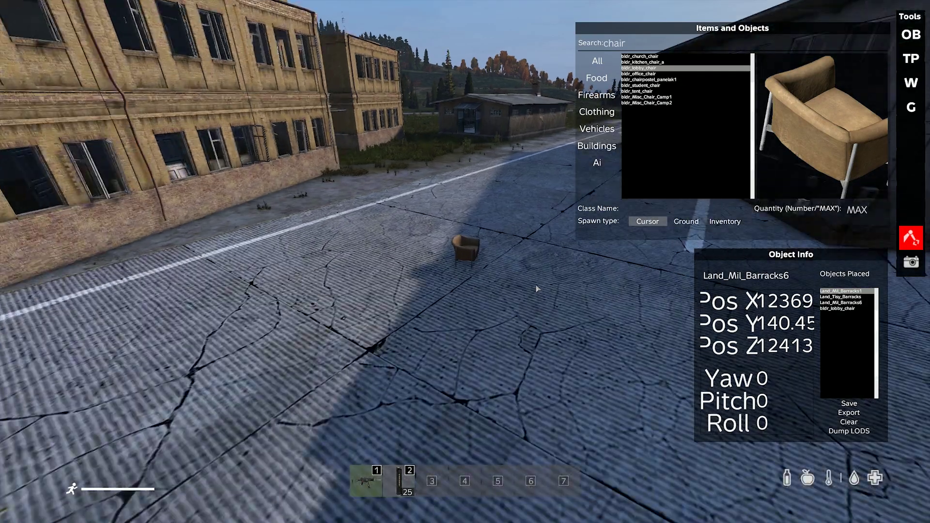
key(d)
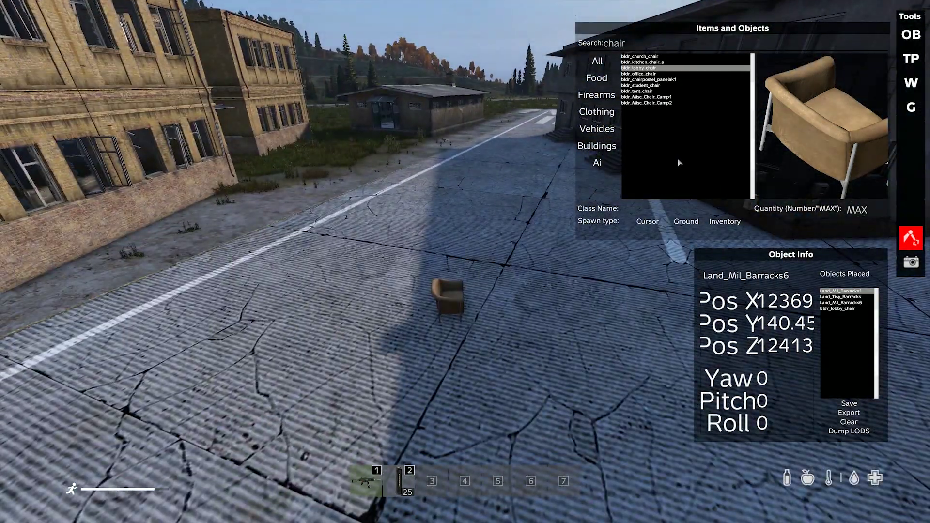
click(649, 79)
key(d)
click(647, 221)
key(a)
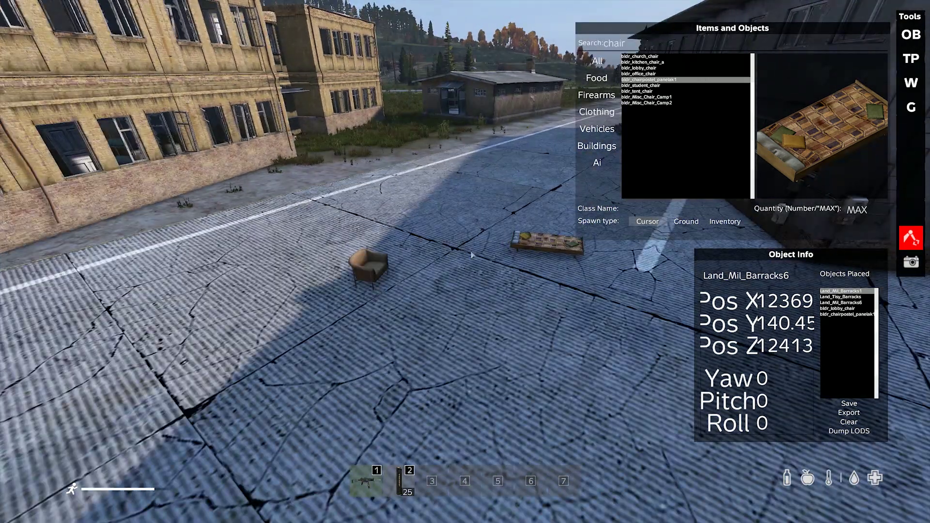
click(529, 244)
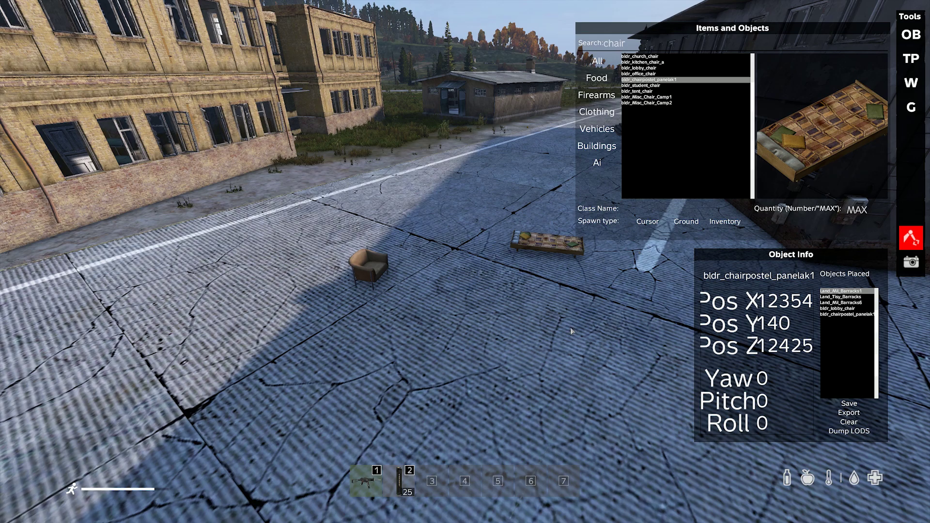
key(s)
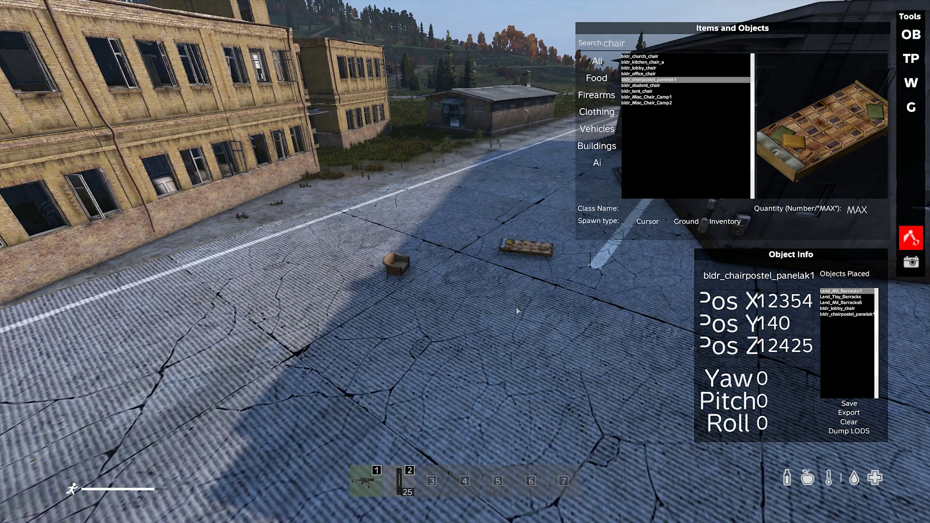
Select the bed in Objects Placed and raise its Pos Y to 141.
scroll(775, 323, up, 1)
scroll(775, 323, down, 2)
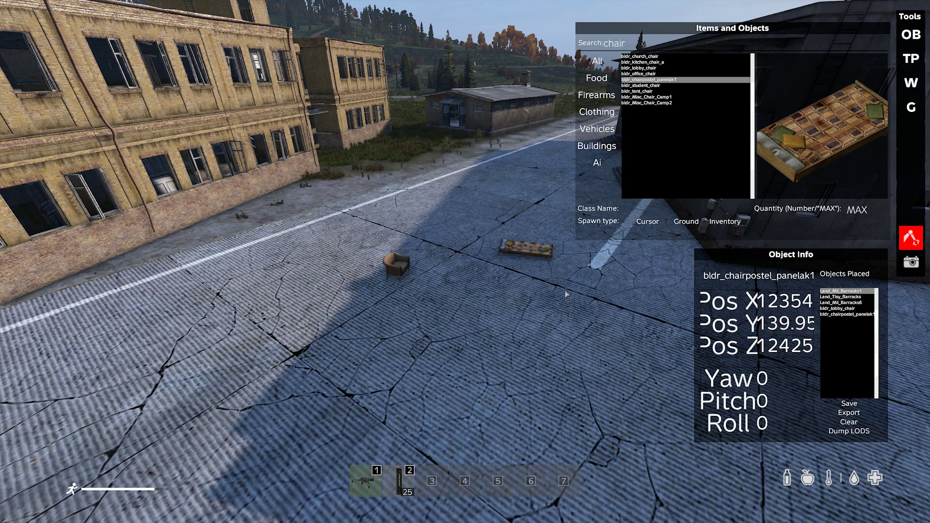
click(841, 296)
click(851, 315)
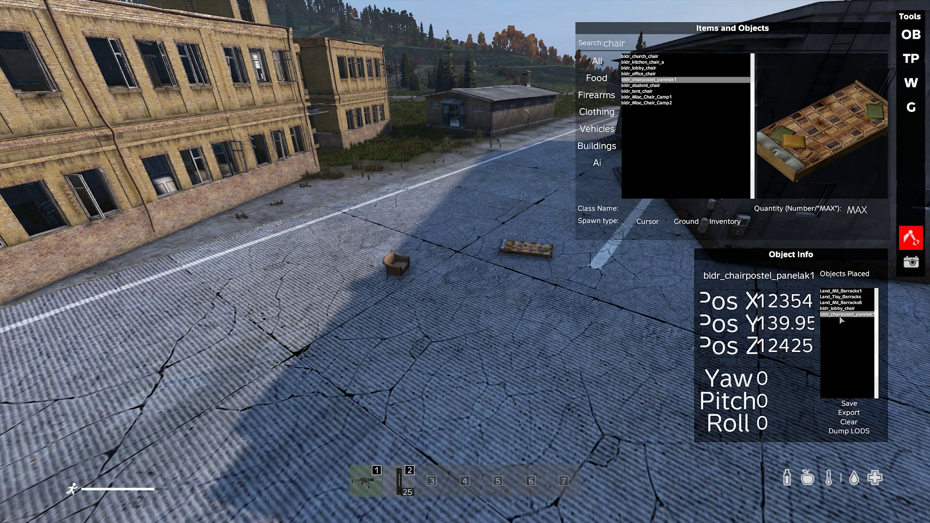
scroll(784, 324, down, 2)
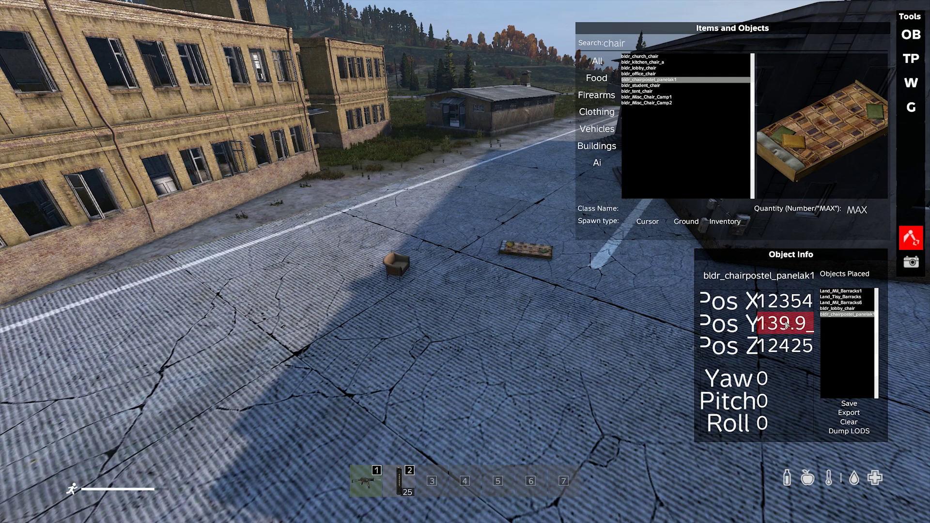
scroll(783, 326, up, 7)
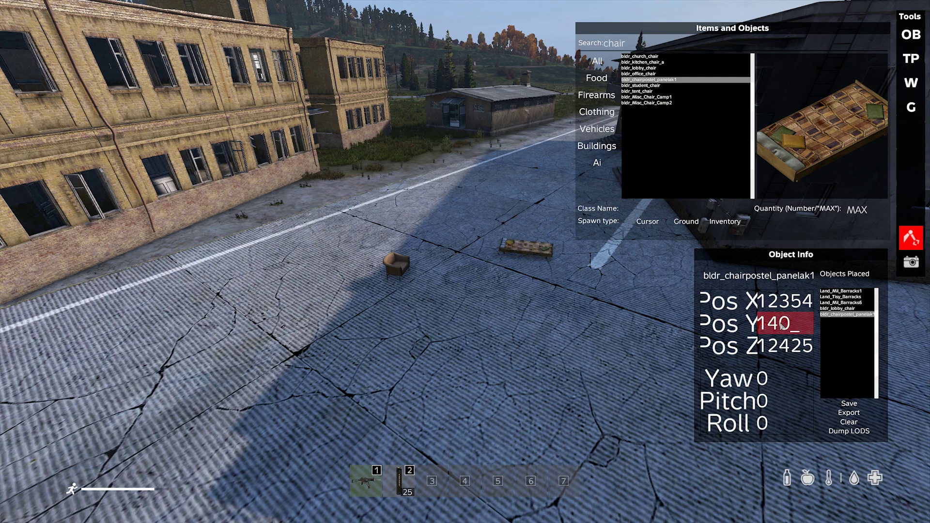
scroll(782, 326, up, 16)
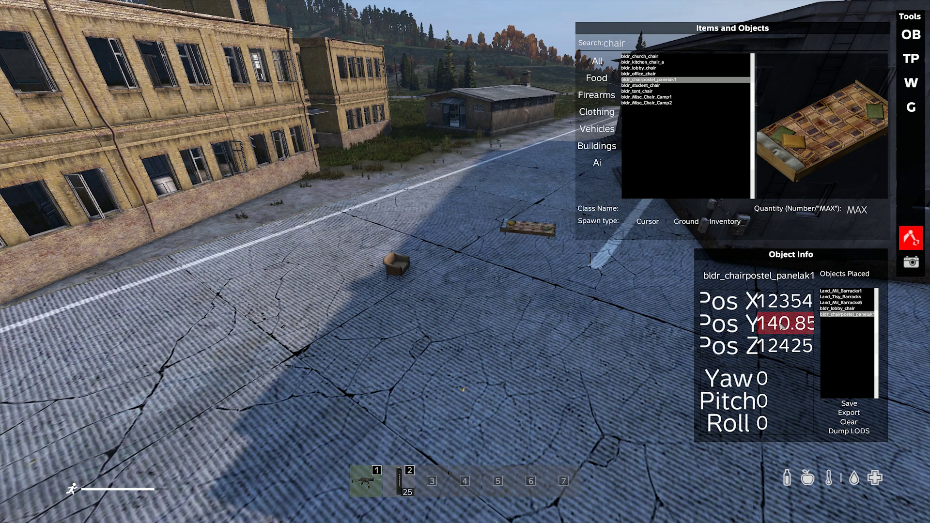
Fly the camera up to look down on the barracks and placed items.
key(s)
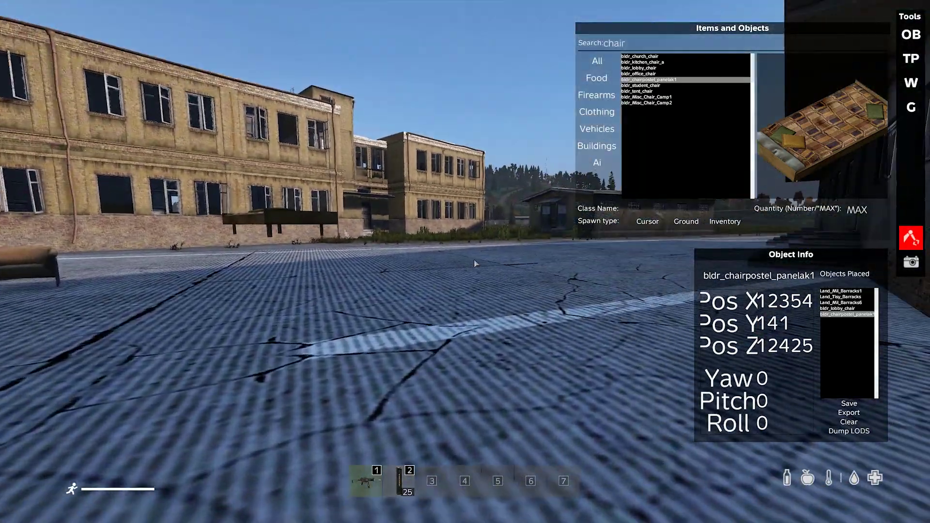
key(a)
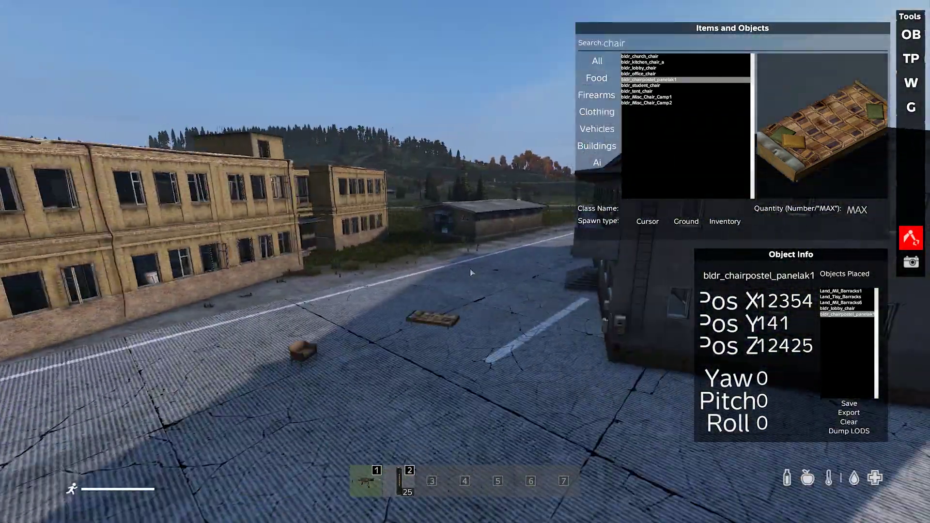
key(s)
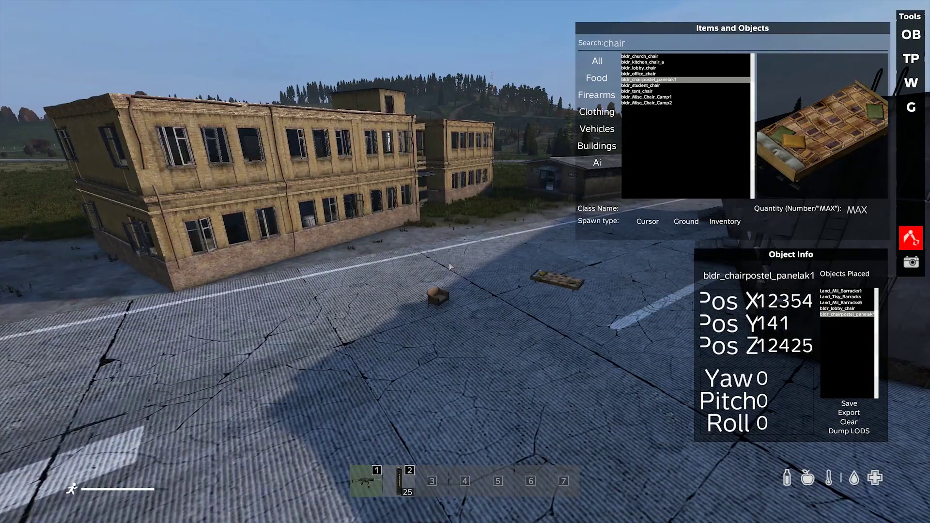
key(d)
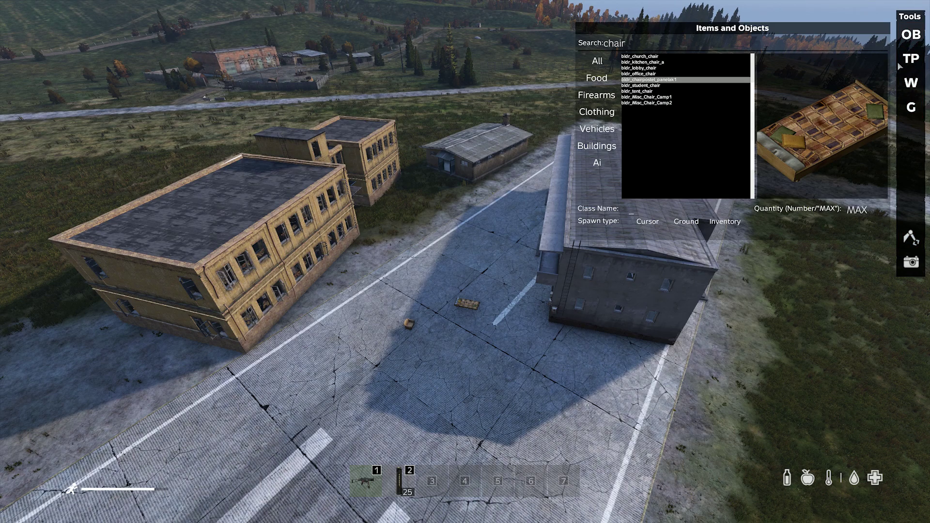
Close the object spawner, return to the character's view, and walk into the bunk-bed barracks.
click(911, 34)
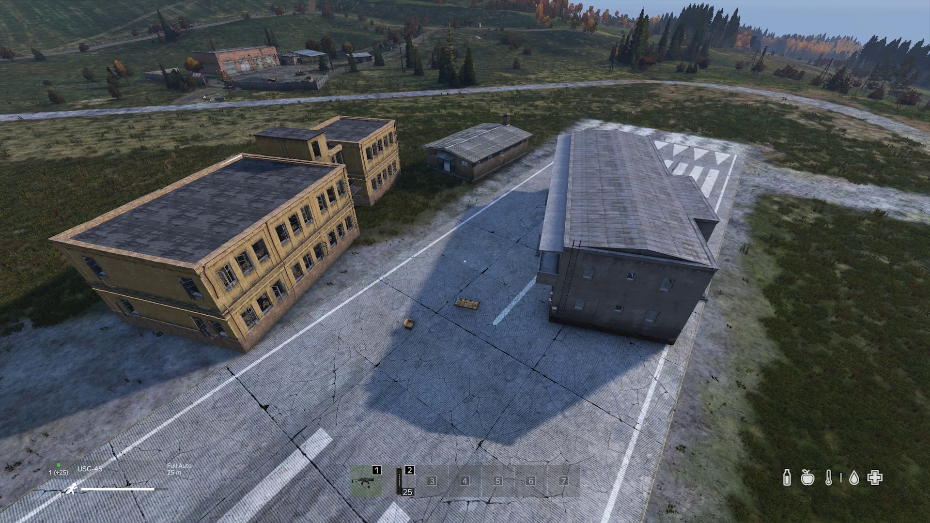
key(w)
key(s)
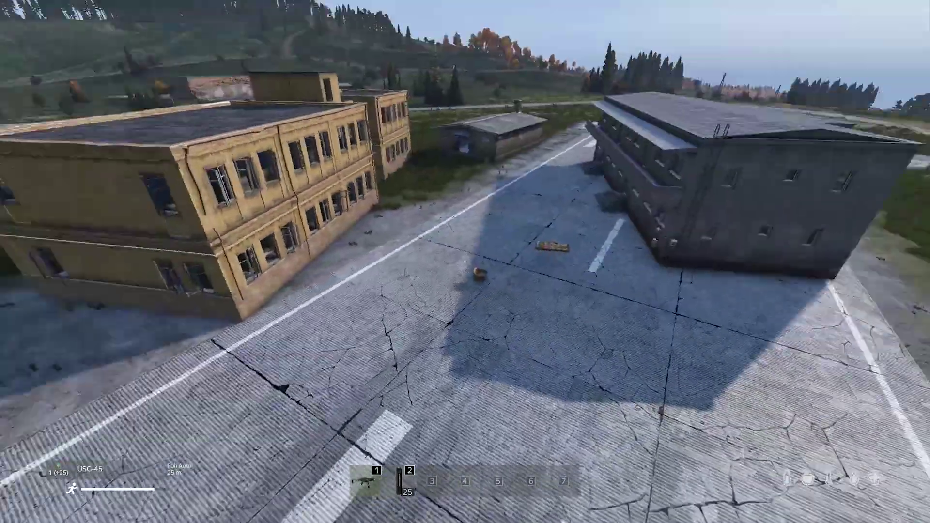
key(w)
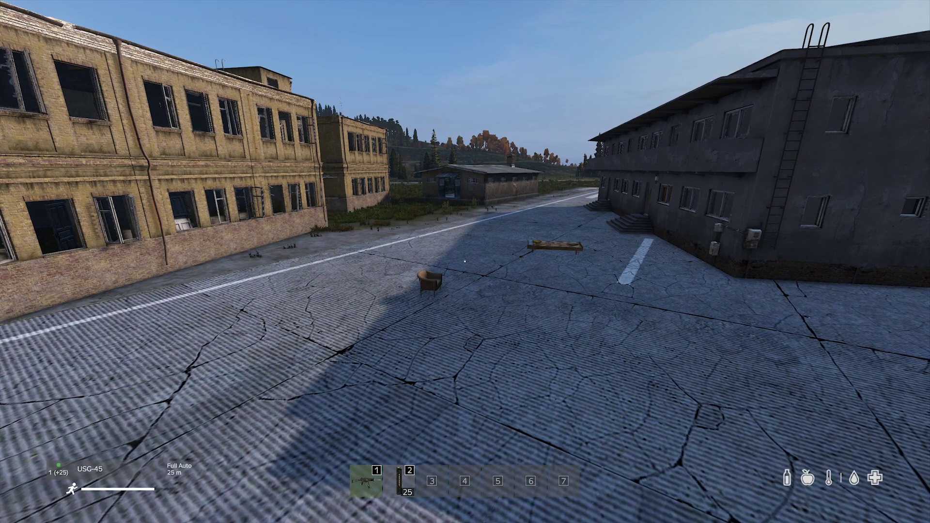
key(Escape)
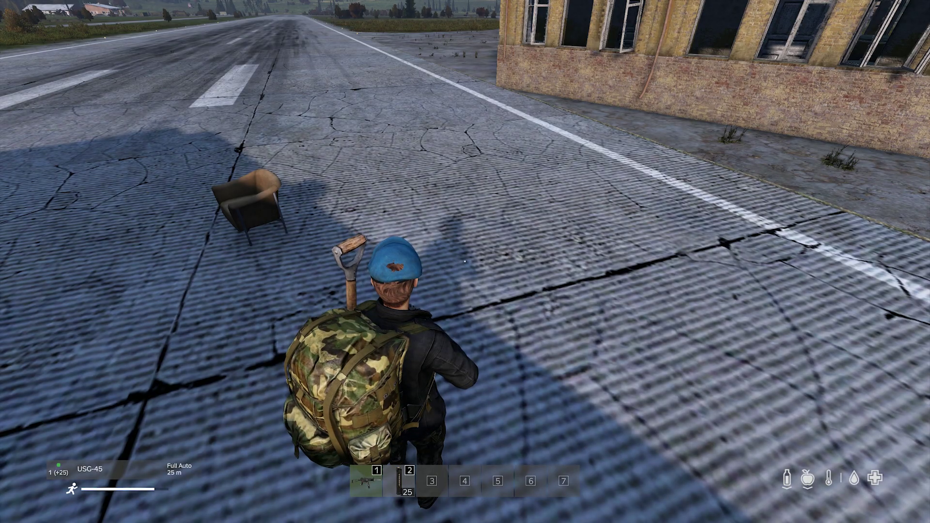
key(w)
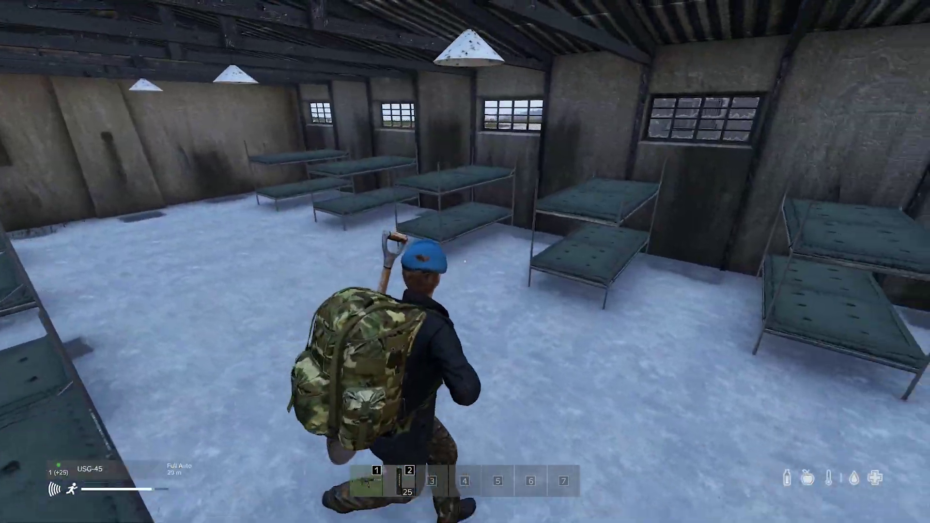
mouse_move(465, 261)
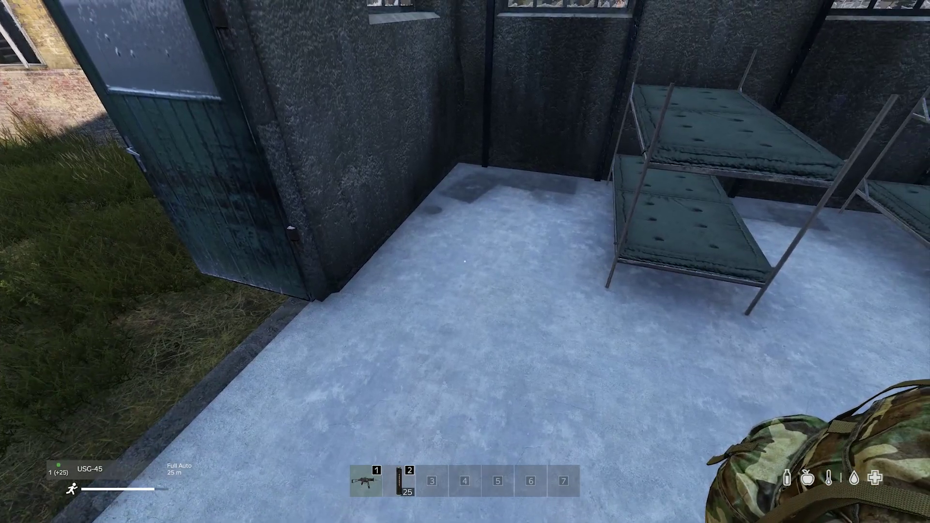
Search 'chair' in the spawner and spawn a second bldr_lobby_chair inside the barracks.
key(y)
click(911, 34)
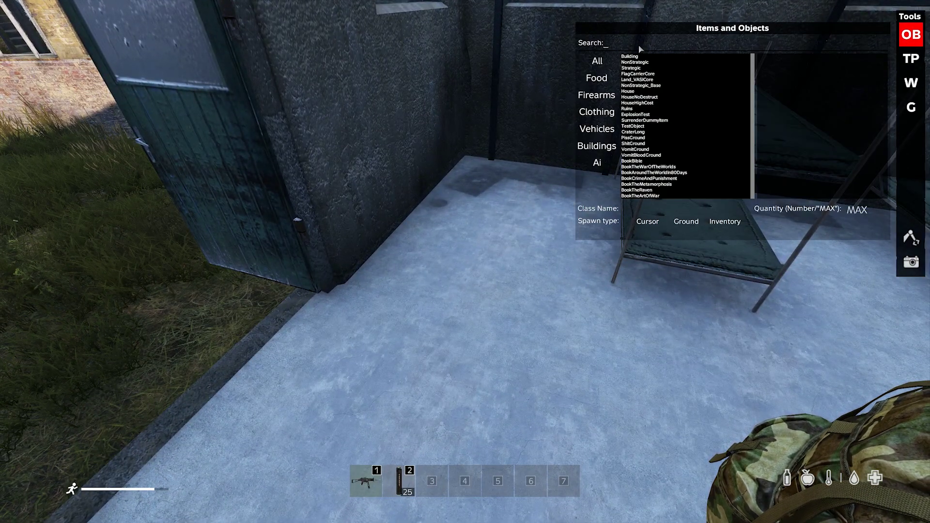
text(chair)
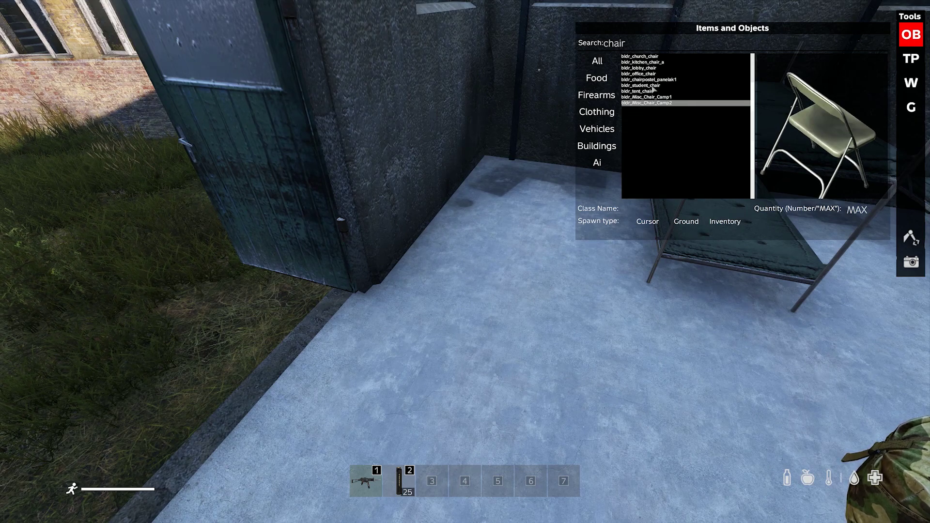
key(Up)
key(Up)
key(Up)
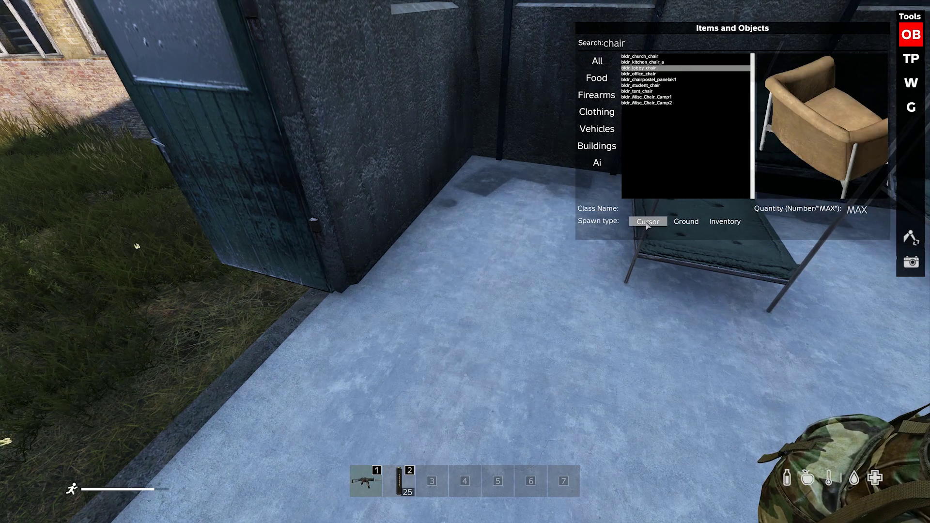
click(648, 221)
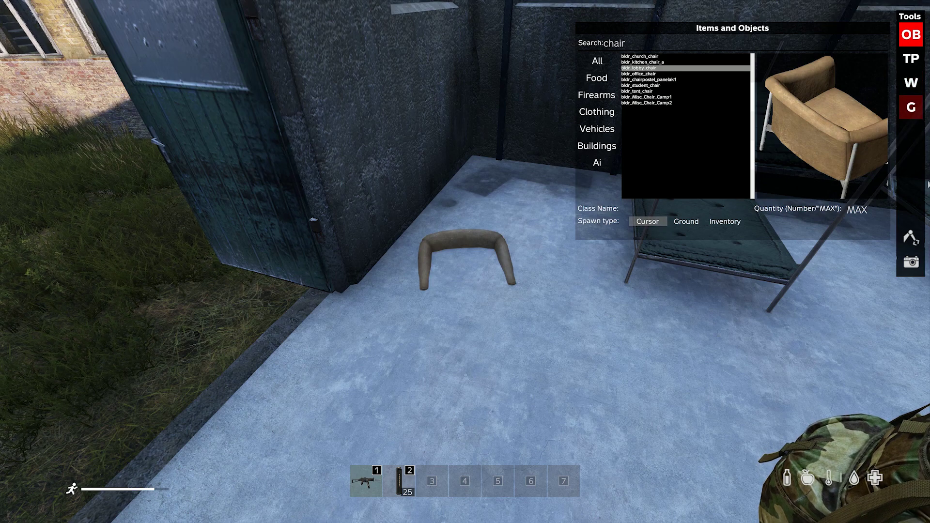
Adjust the new lobby chair's height to 140.60 and drag it into the corner by the doors.
click(910, 238)
click(870, 321)
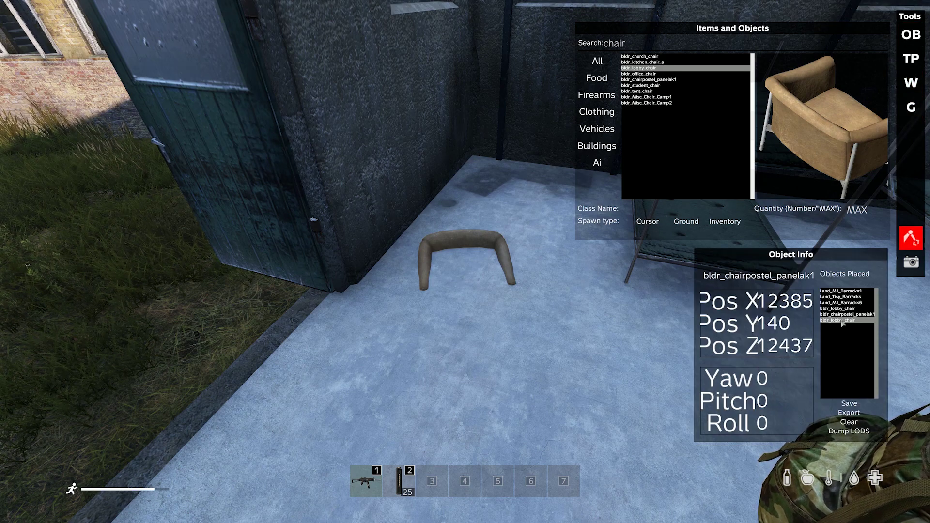
key(BackSpace)
key(BackSpace)
text(5)
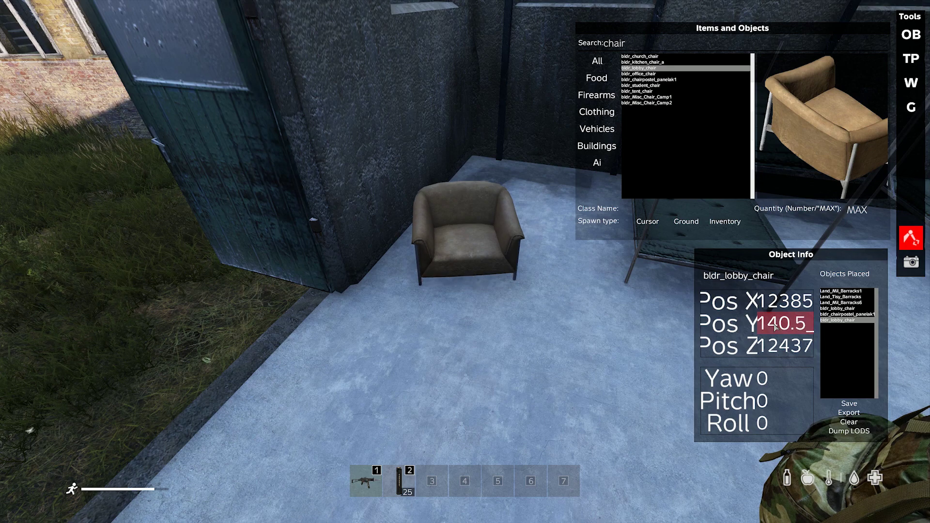
text(5)
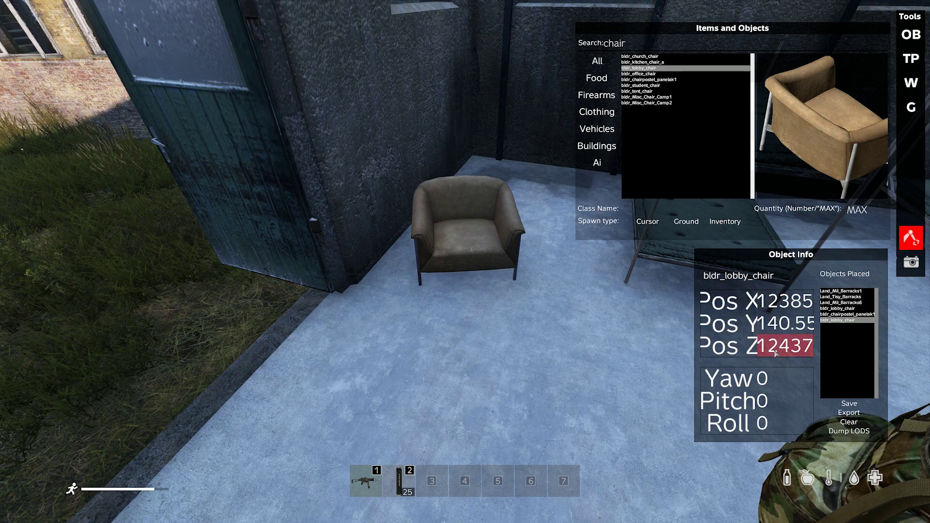
drag(483, 232, 517, 178)
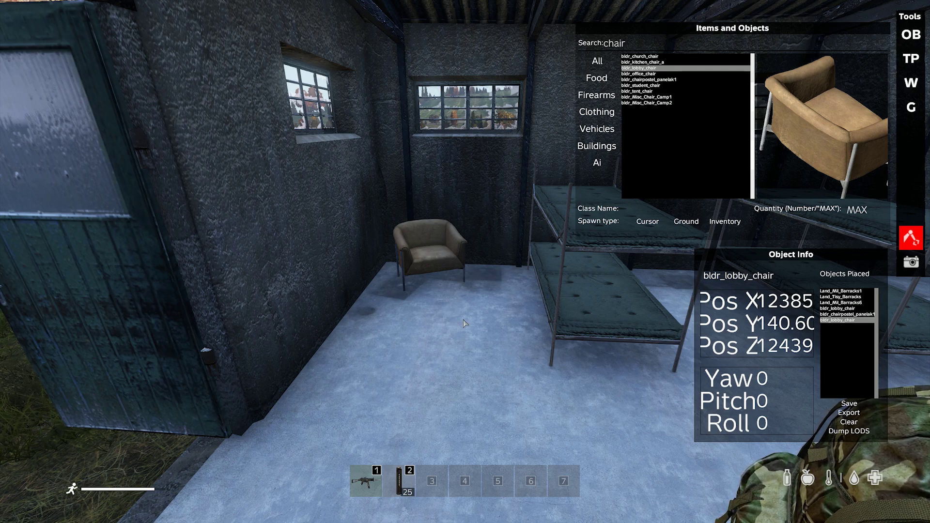
key(s)
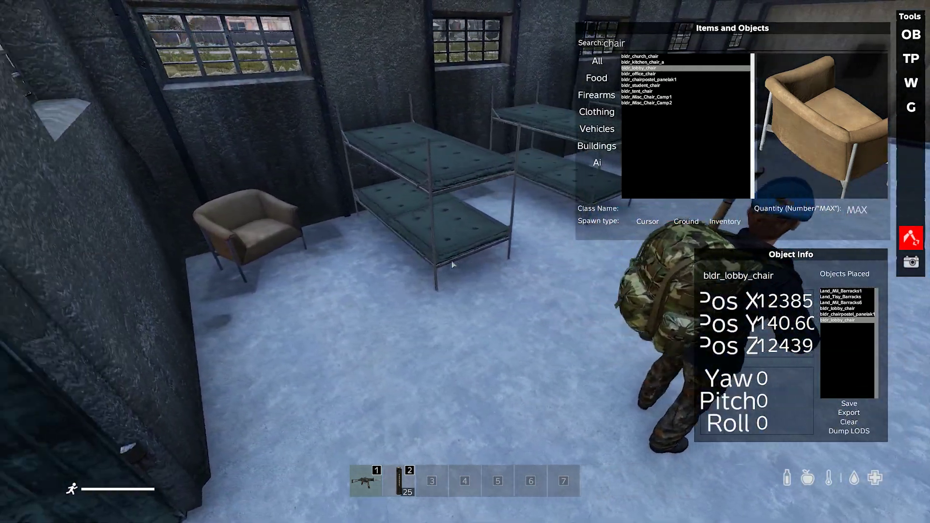
key(s)
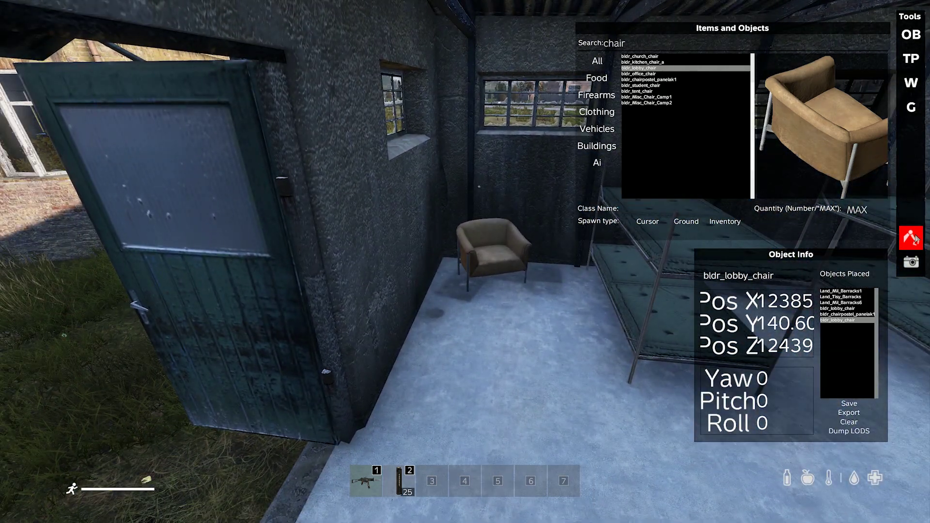
click(910, 35)
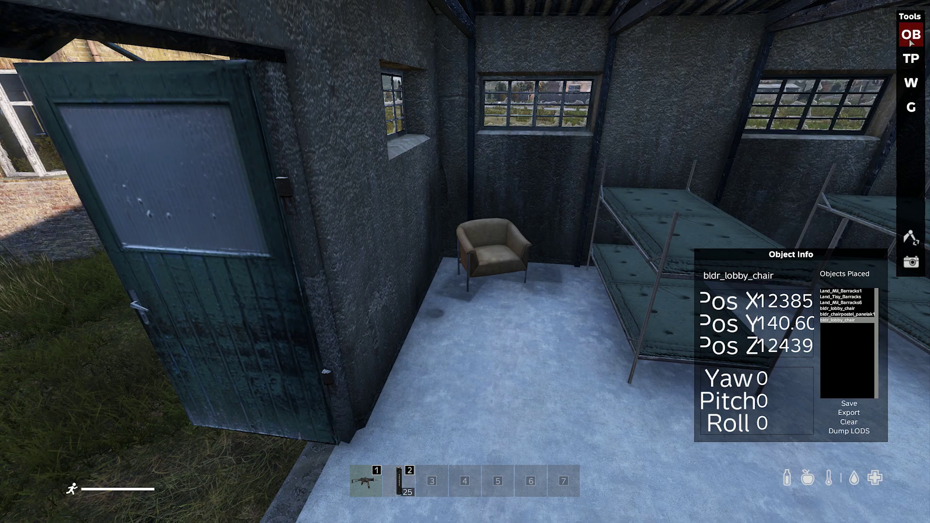
key(w)
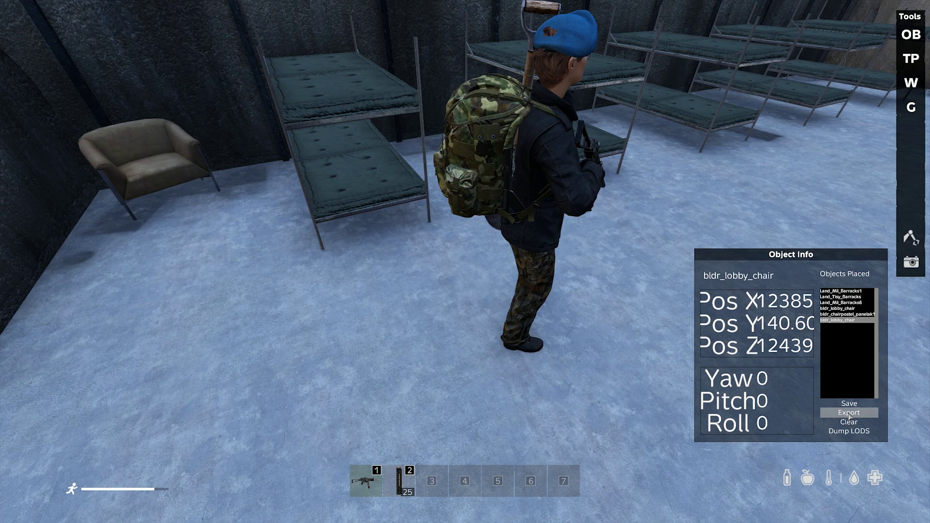
Export the placed objects' spawn code to the clipboard and Alt+Tab out to the desktop.
click(851, 414)
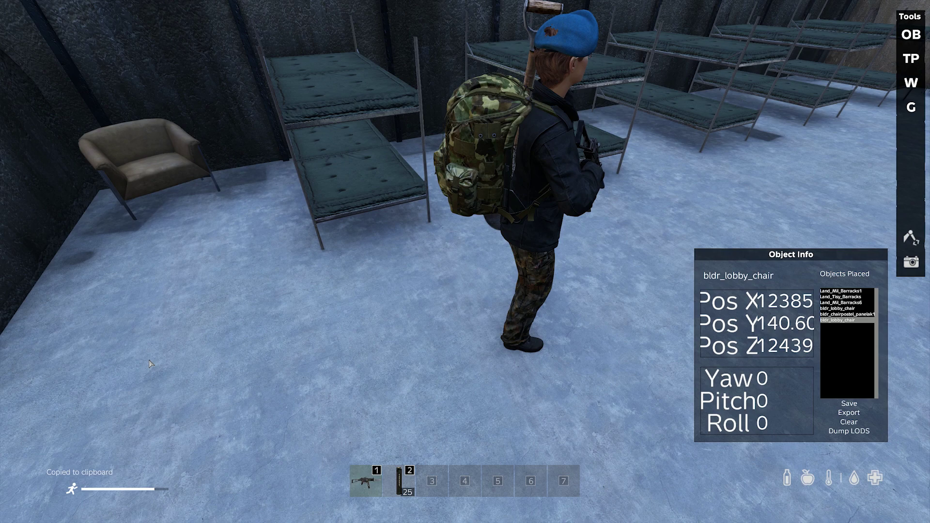
click(189, 444)
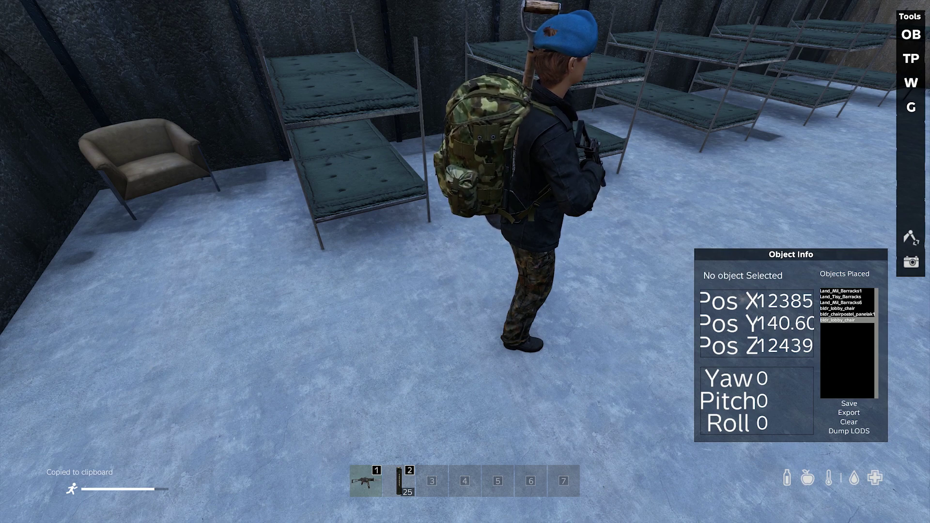
key(alt+Tab)
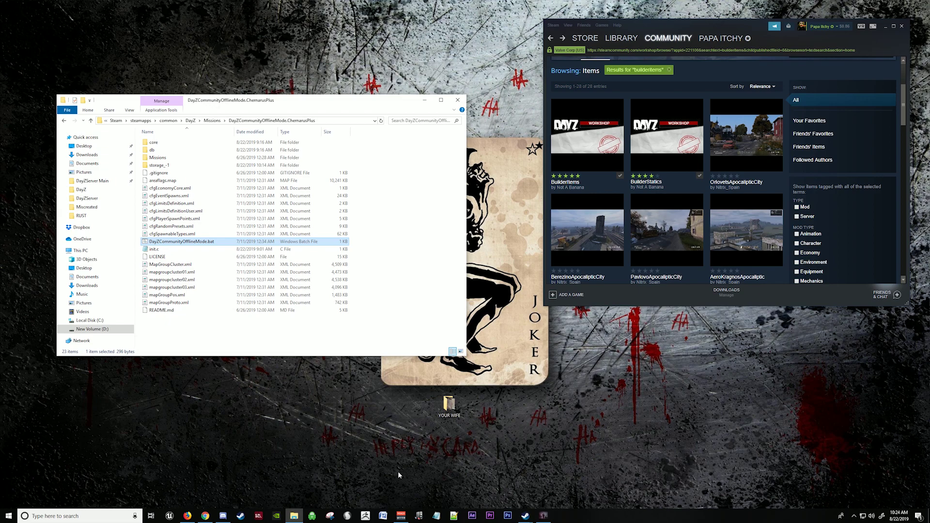
Paste the exported spawn script into a new Notepad++ document and select SpawnObject lines 10–15.
click(455, 517)
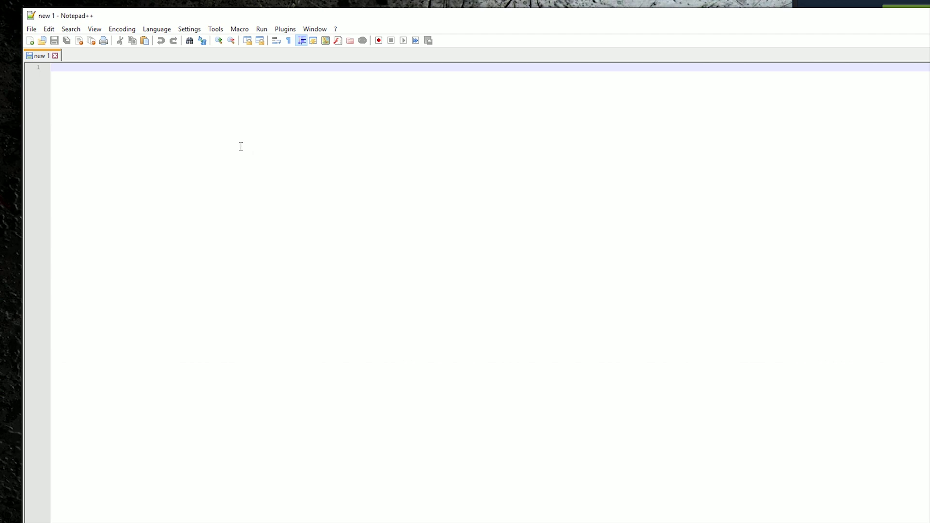
right_click(104, 68)
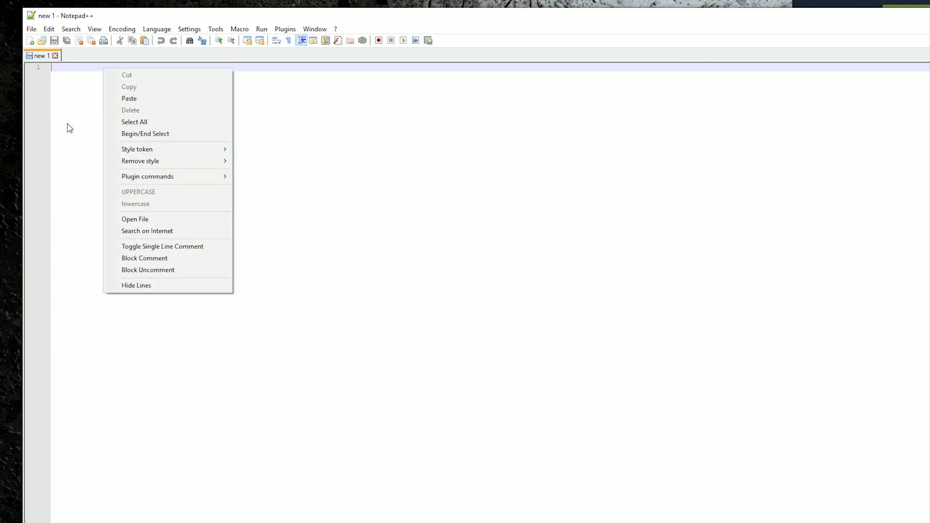
click(135, 99)
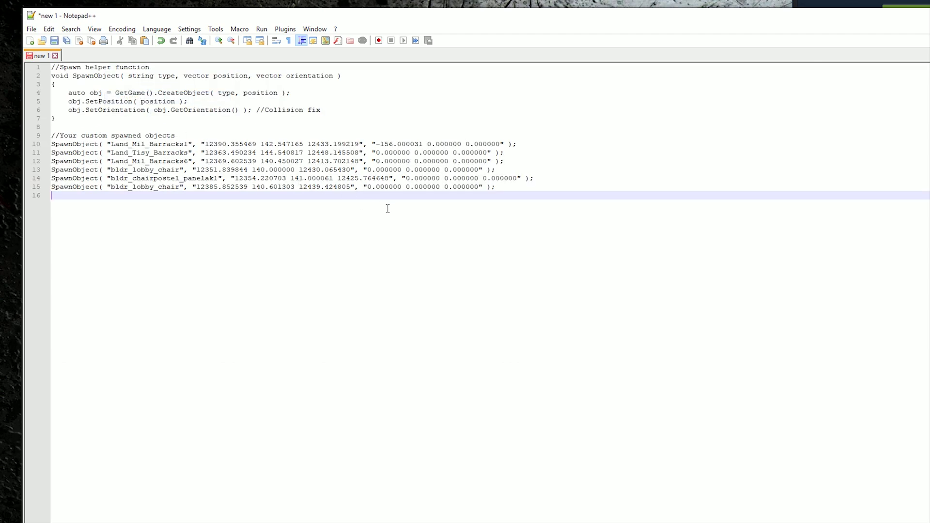
drag(503, 190, 51, 143)
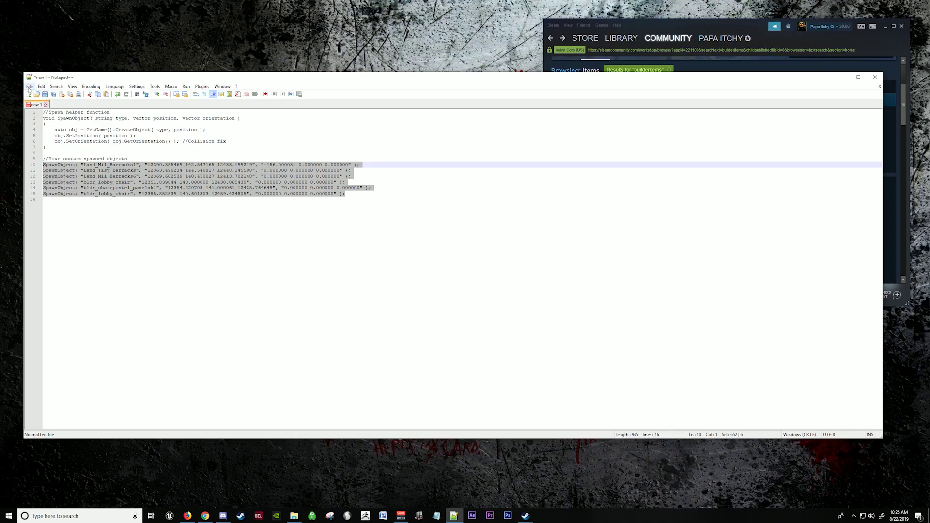
Save the script to the Desktop as COM spawn.txt.
click(29, 87)
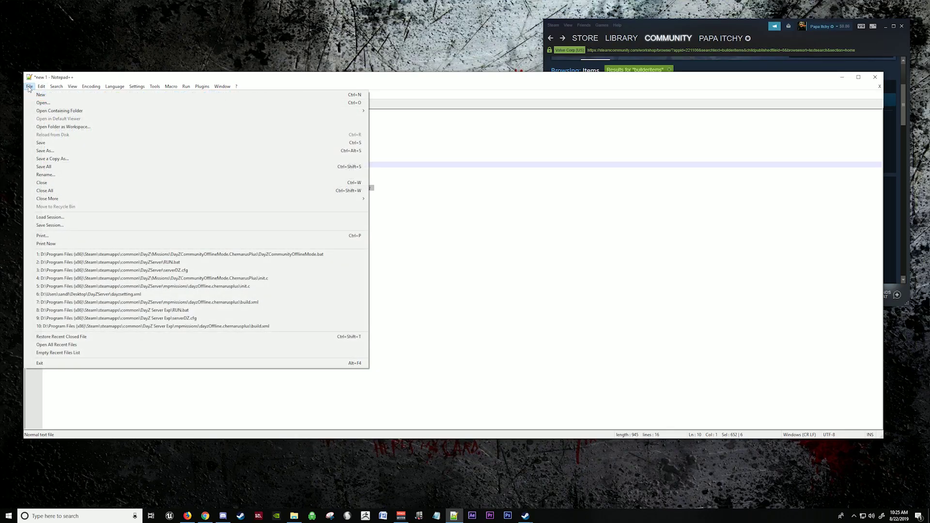
click(45, 151)
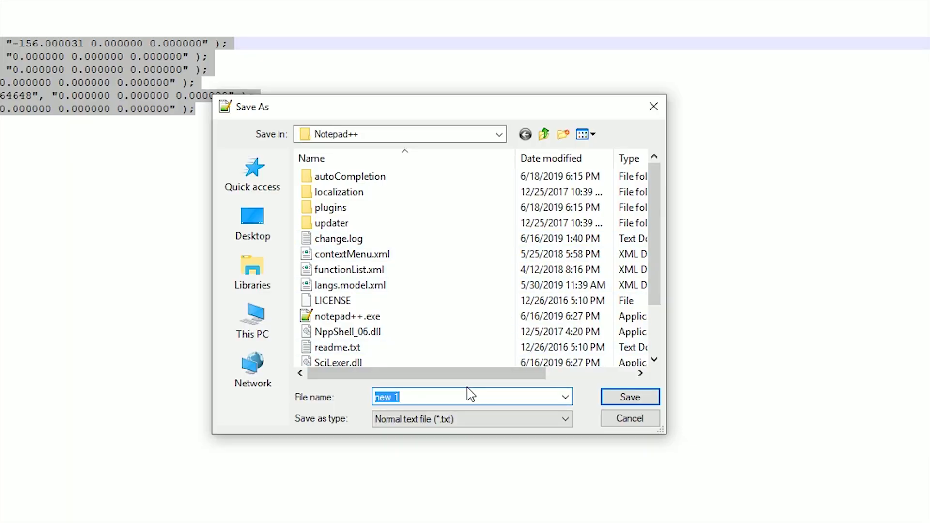
click(257, 233)
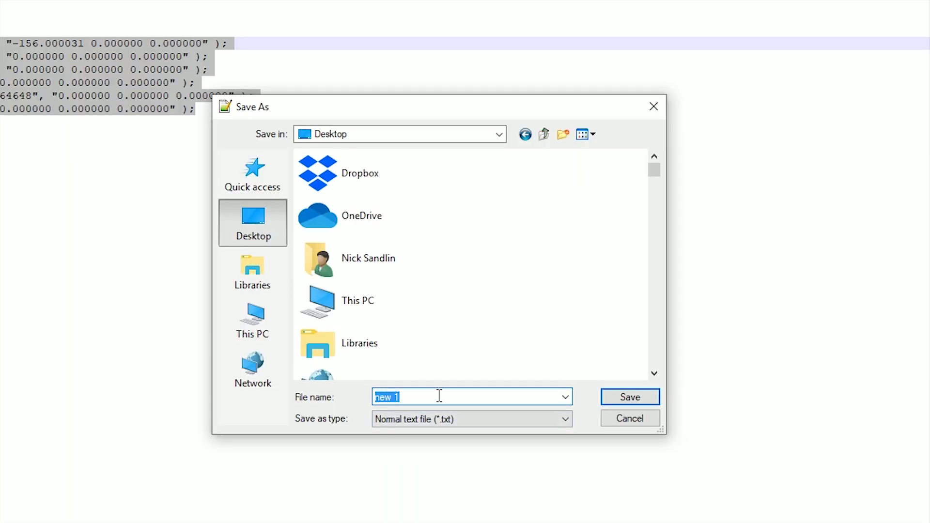
text(COM spanw)
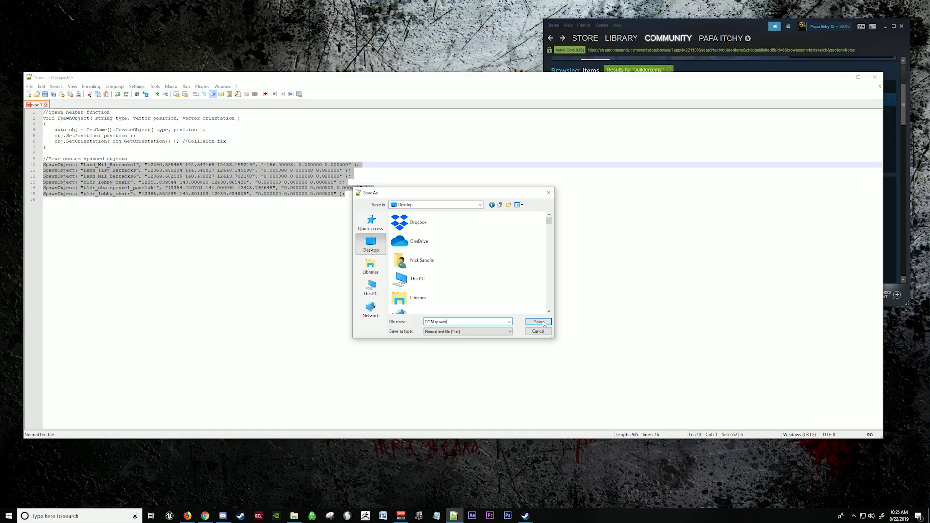
click(647, 401)
drag(13, 17, 122, 48)
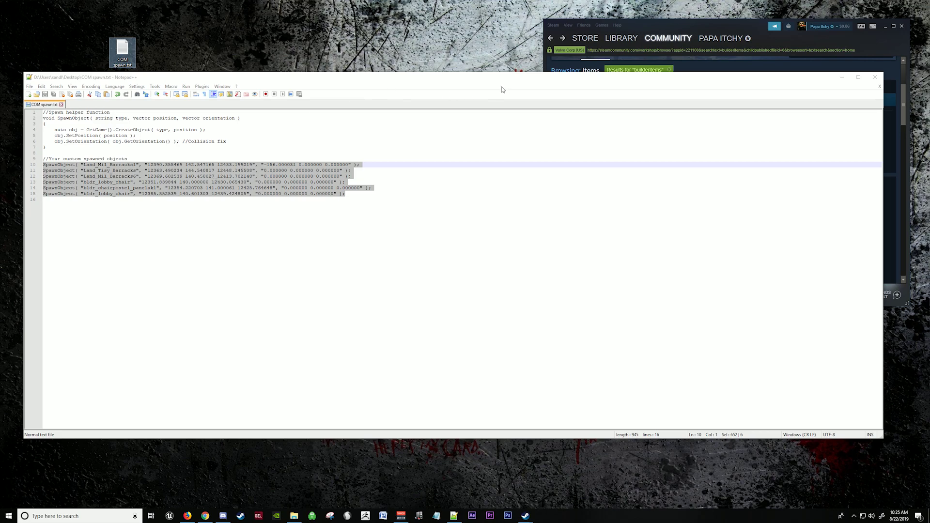
Open the ChernarusPlus mission's init.c with Notepad++, then return to the COM spawn.txt tab.
click(841, 77)
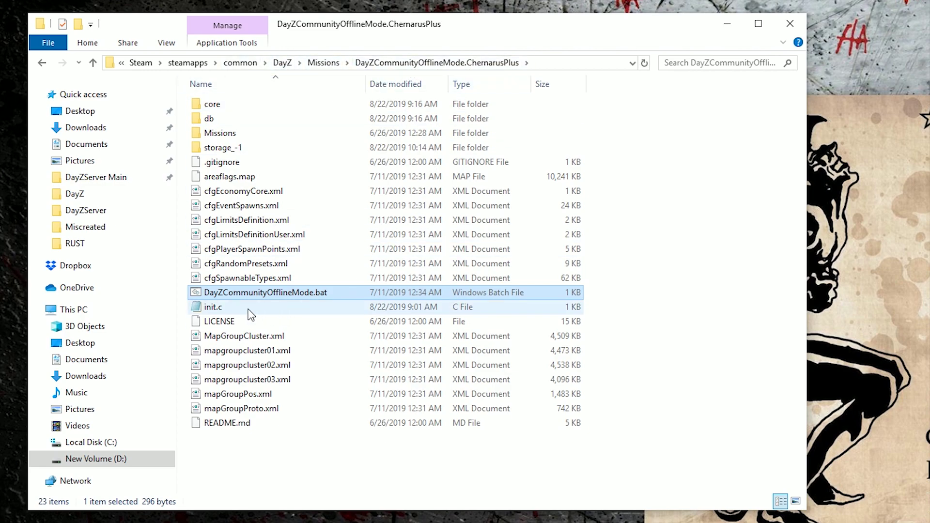
click(281, 308)
right_click(243, 306)
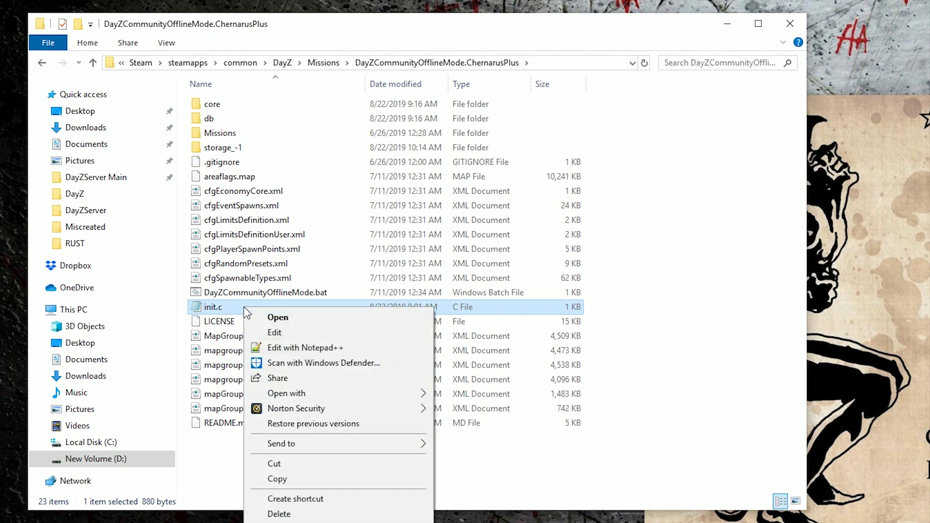
click(296, 348)
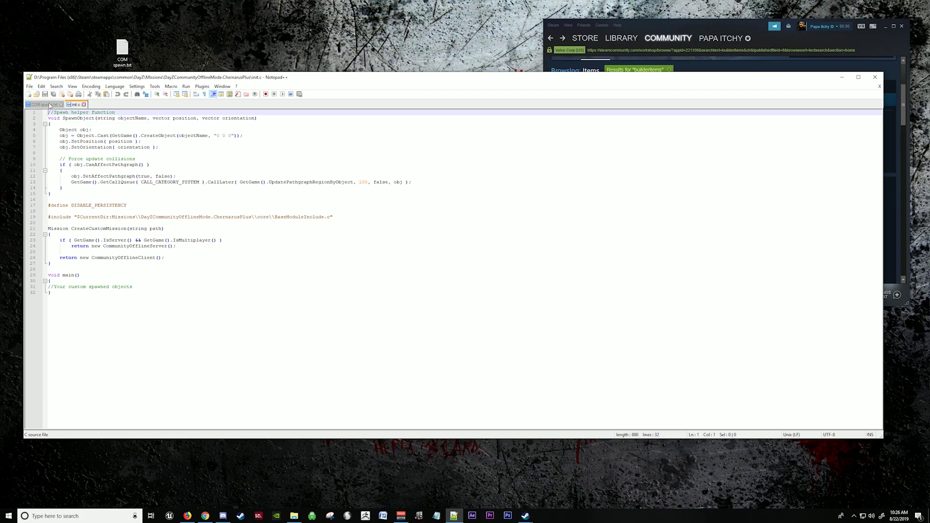
click(50, 105)
Copy the six SpawnObject lines and delete the placeholder comment in init.c's main().
right_click(112, 177)
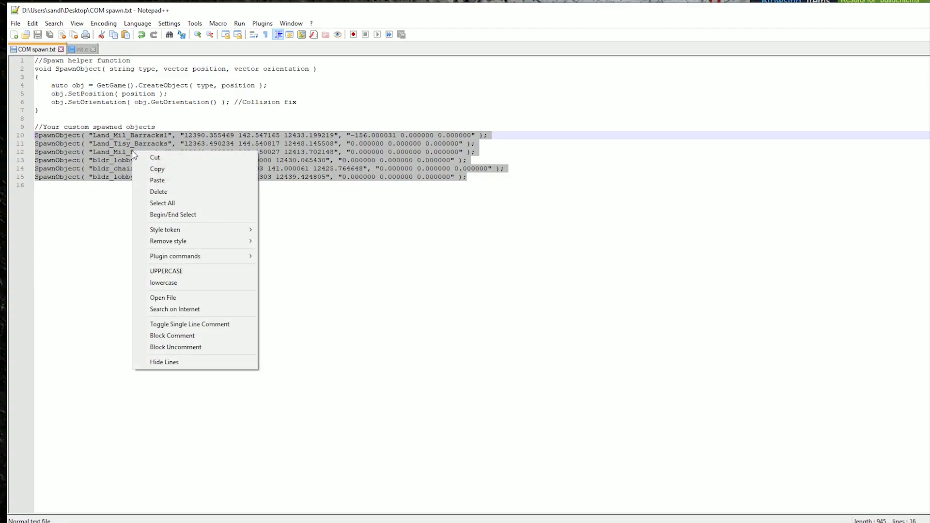
click(162, 169)
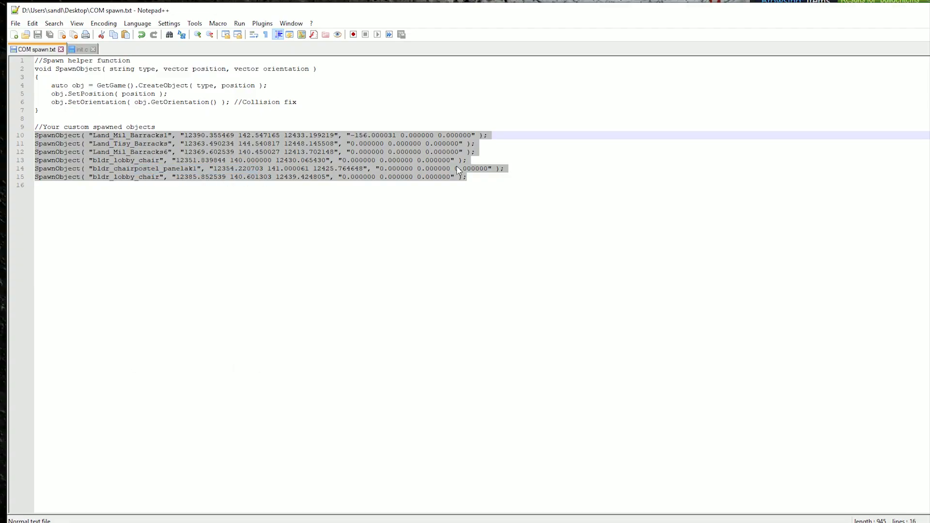
click(80, 50)
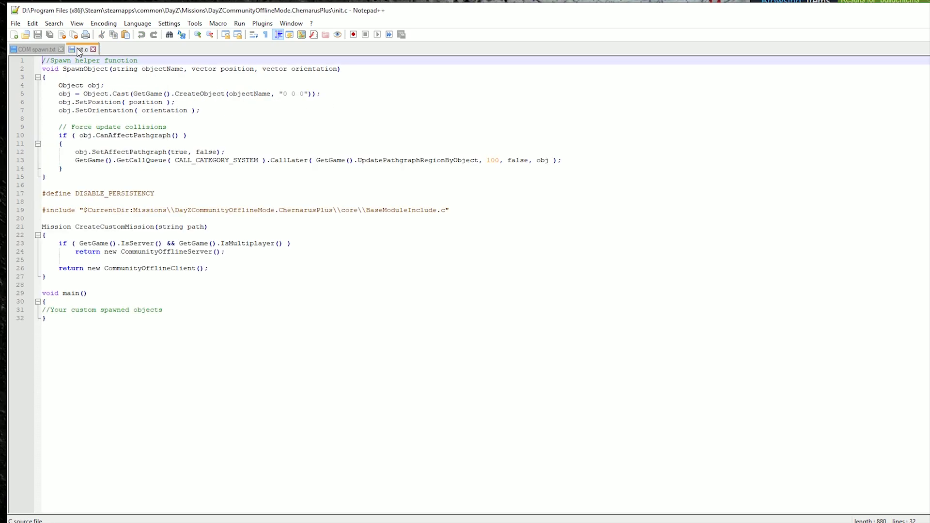
click(169, 312)
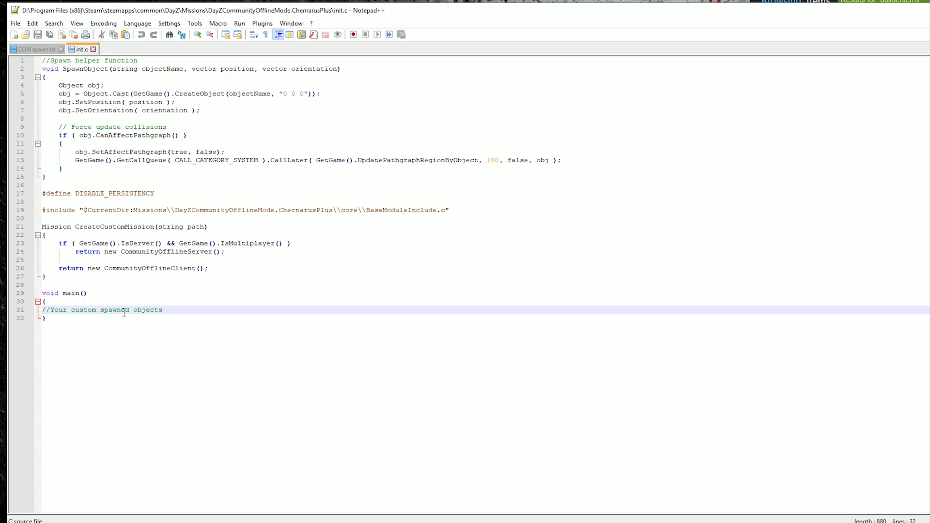
drag(174, 312, 42, 313)
key(BackSpace)
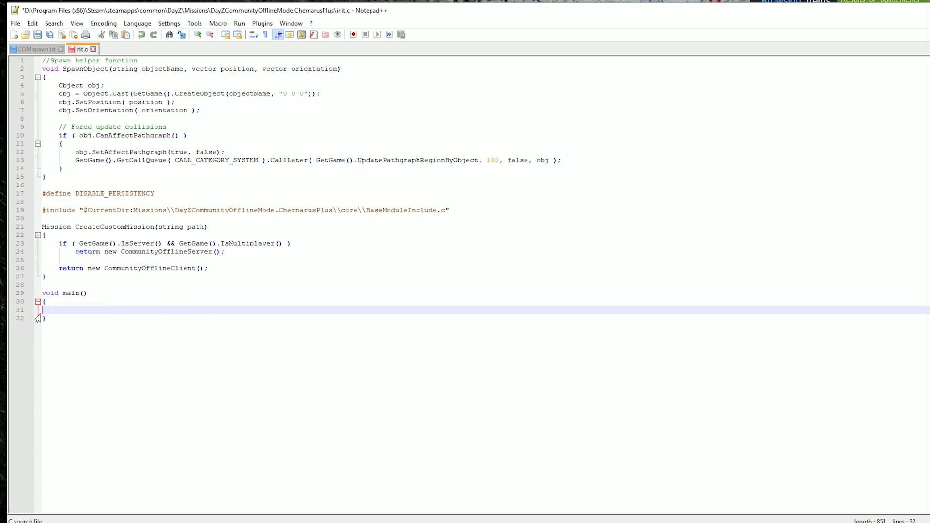
key(BackSpace)
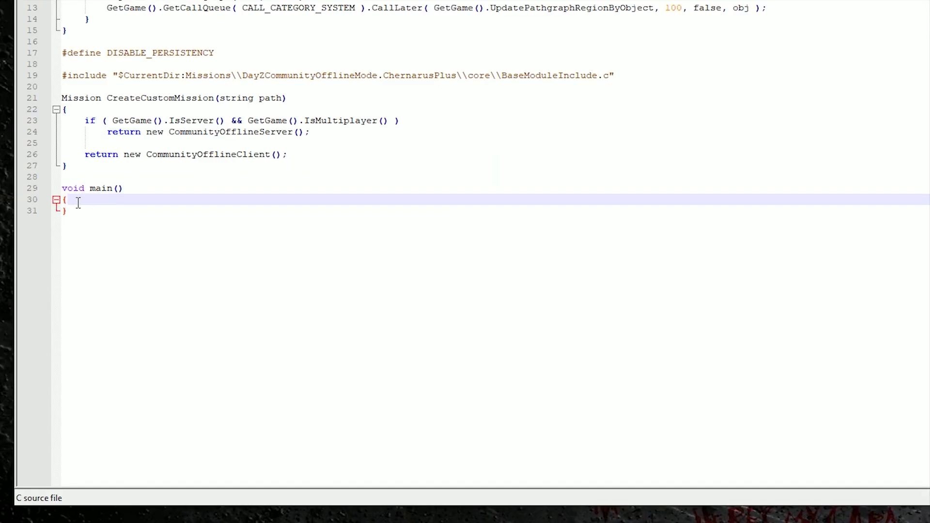
Paste the six SpawnObject lines into main() and save init.c.
key(Return)
drag(97, 210, 62, 210)
click(153, 208)
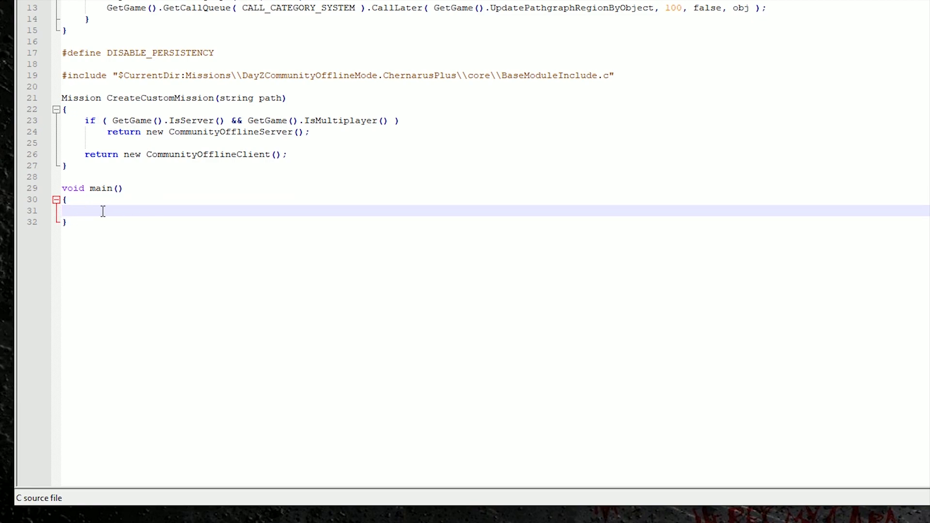
right_click(85, 211)
click(126, 249)
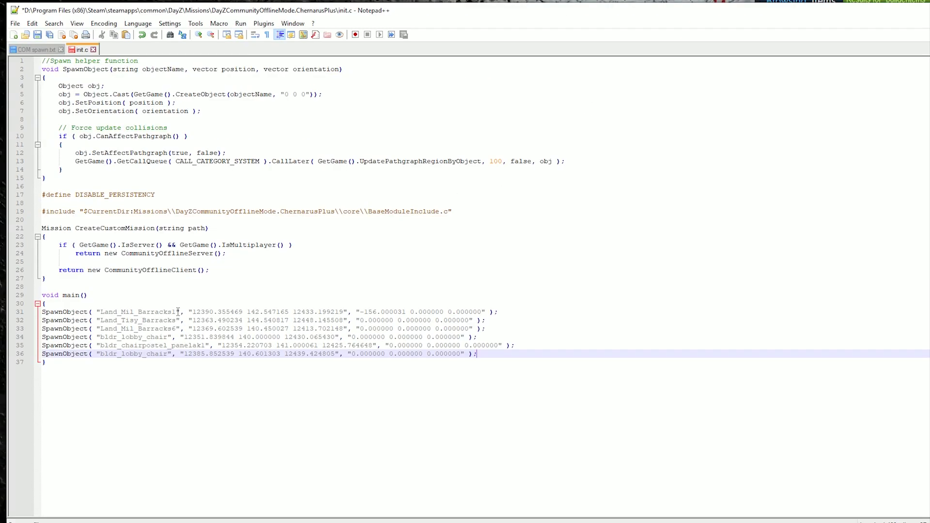
click(38, 50)
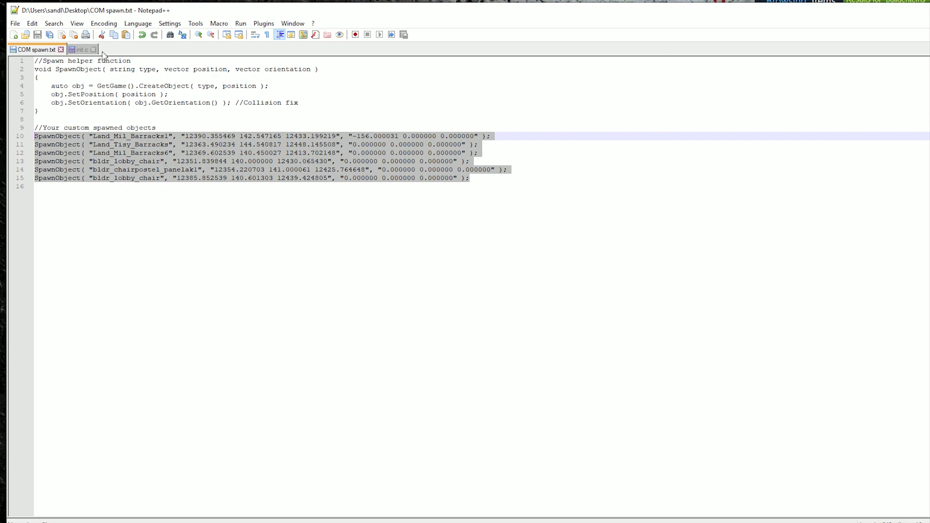
click(78, 50)
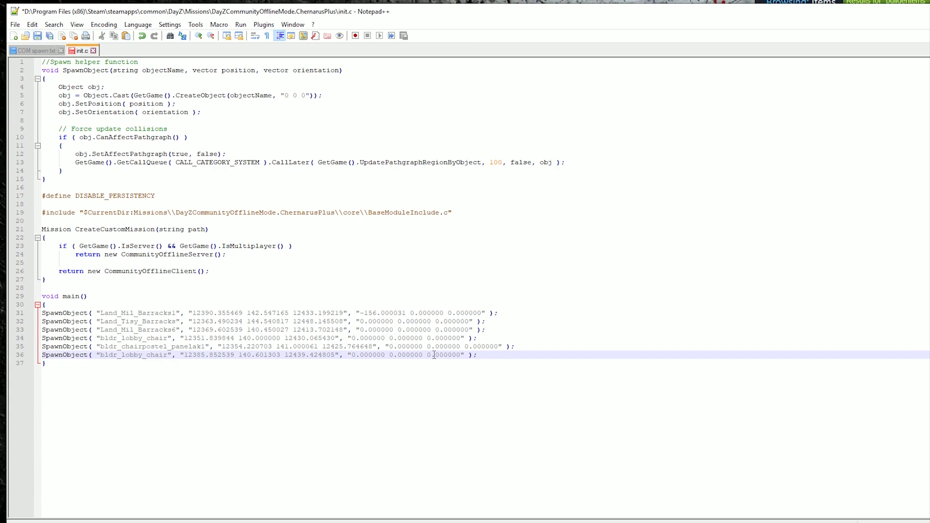
click(37, 37)
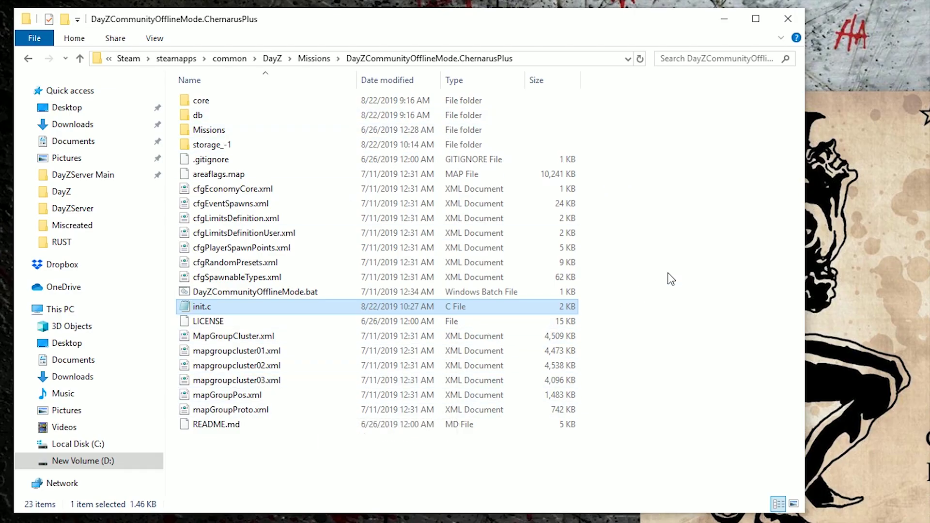
Open the DayZ Server install folder via Steam Properties > Local Files, then close Properties.
click(692, 254)
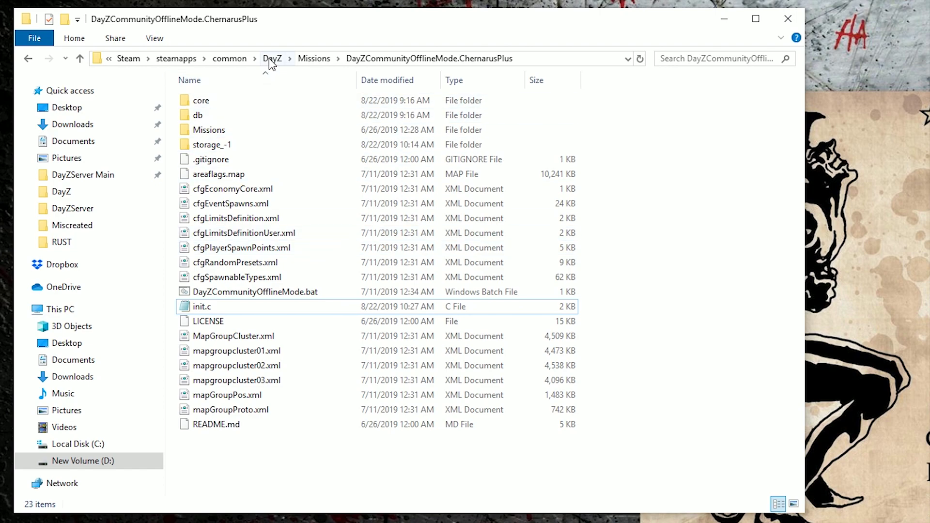
click(229, 58)
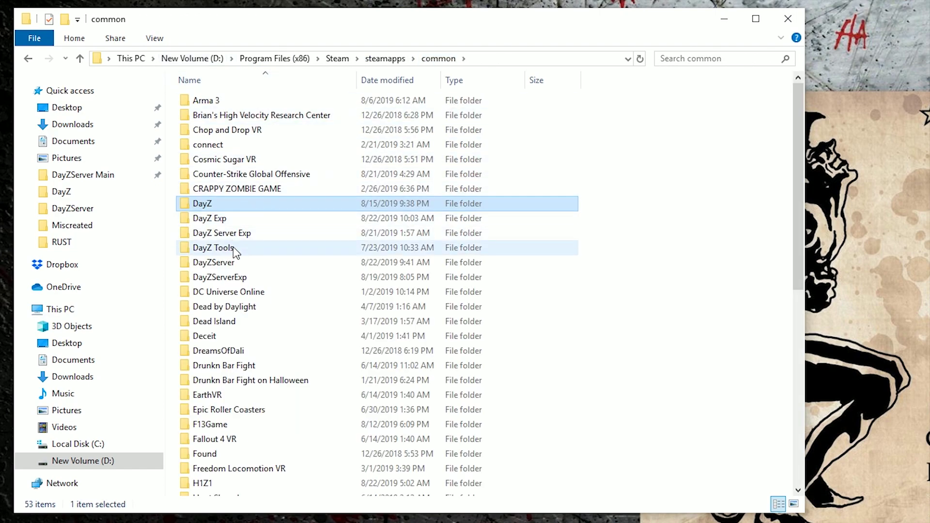
click(235, 264)
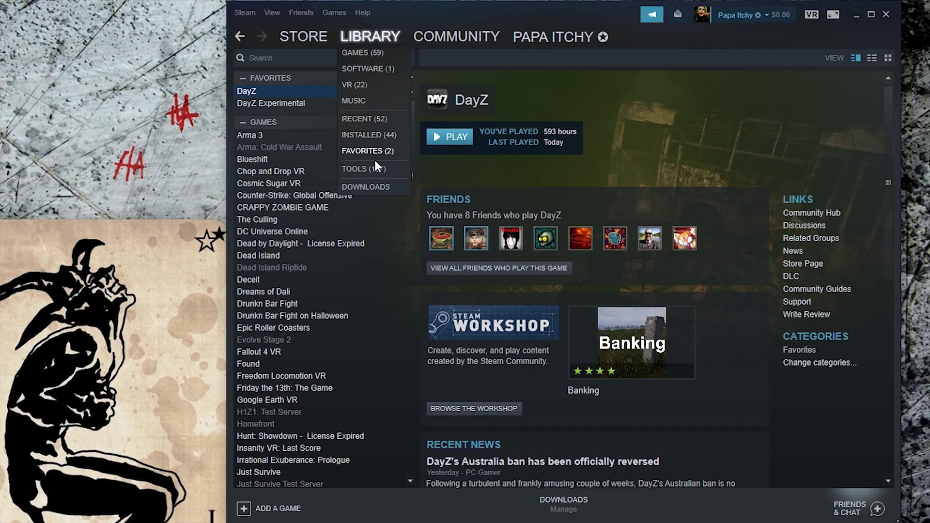
click(370, 165)
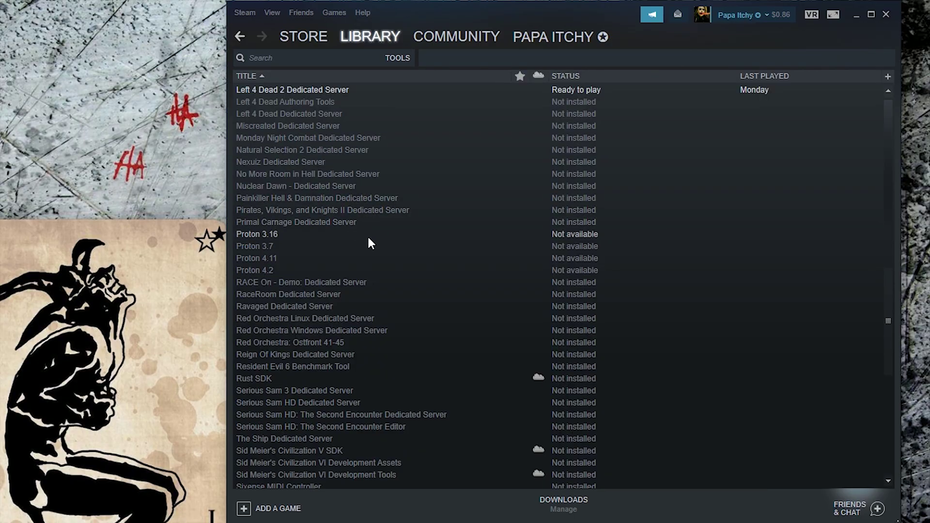
scroll(368, 237, up, 10)
click(262, 320)
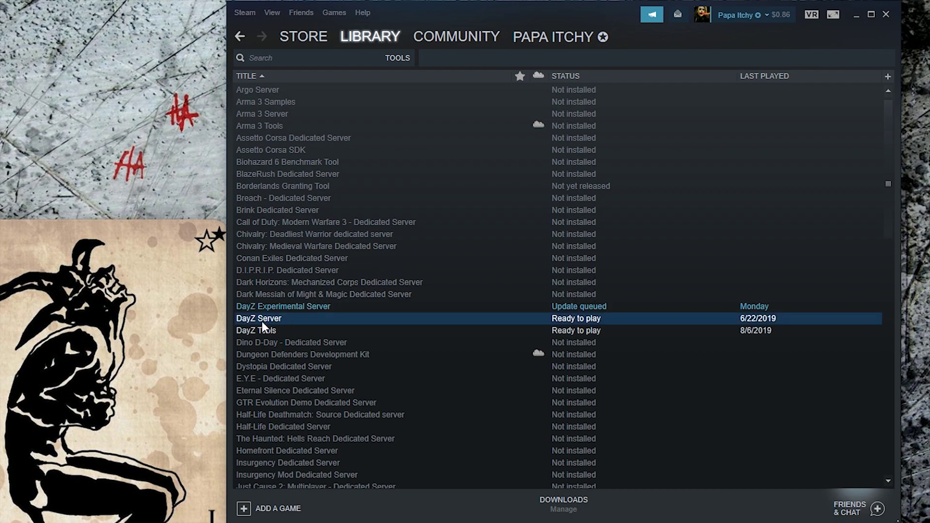
right_click(265, 319)
click(285, 448)
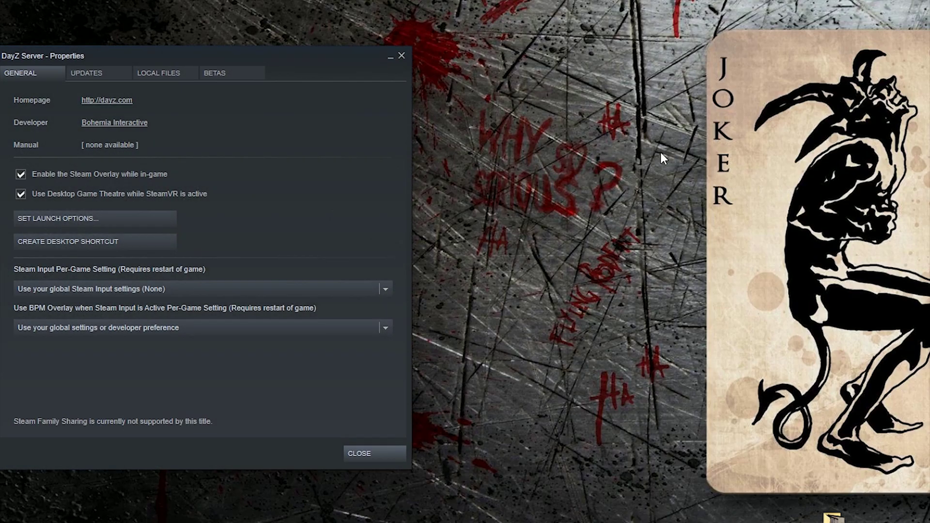
click(177, 77)
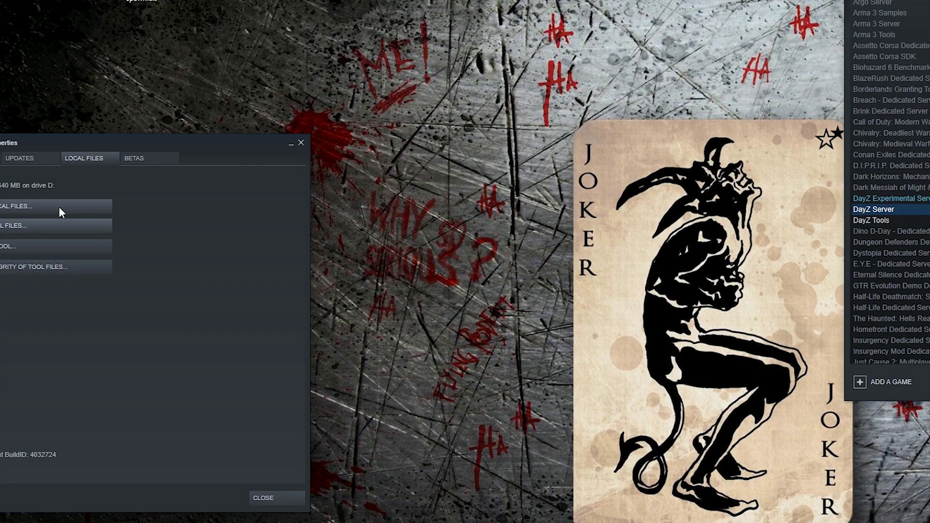
click(59, 209)
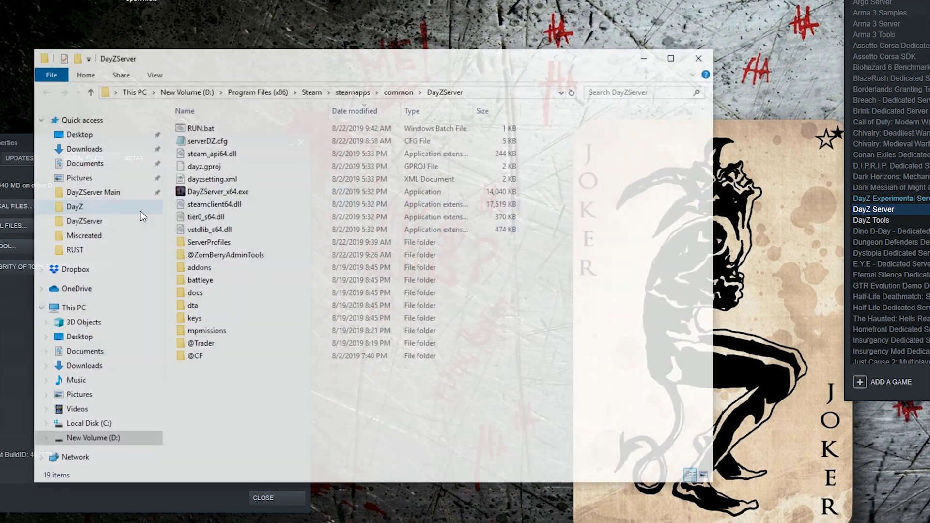
click(17, 135)
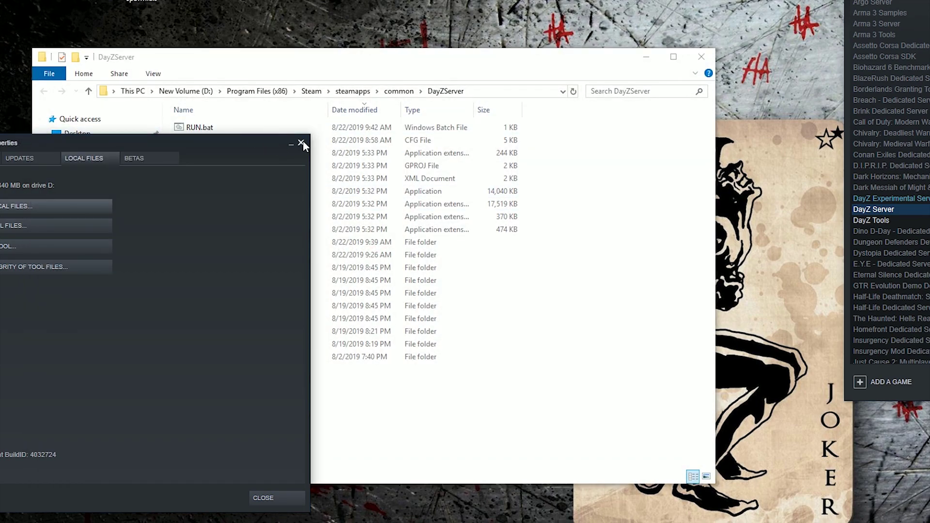
click(301, 143)
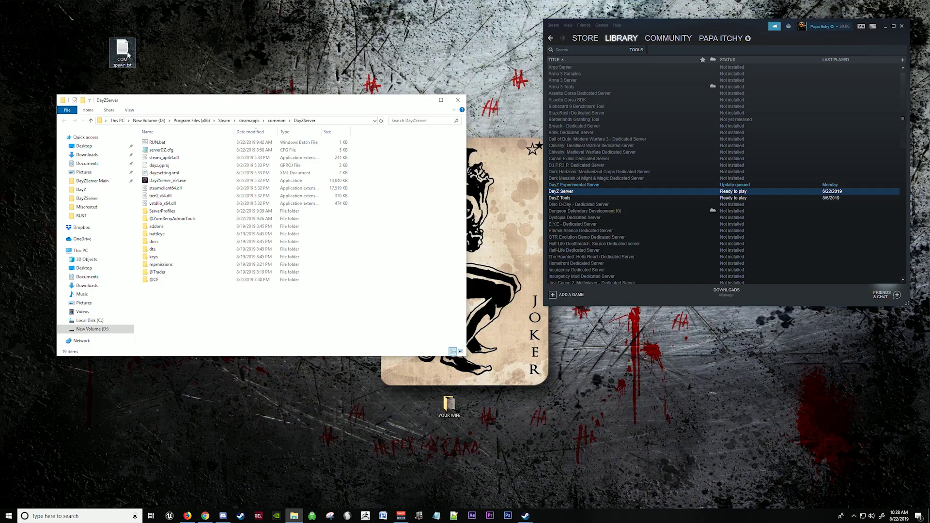
Open COM spawn.txt from the desktop in Notepad++.
right_click(124, 51)
click(157, 110)
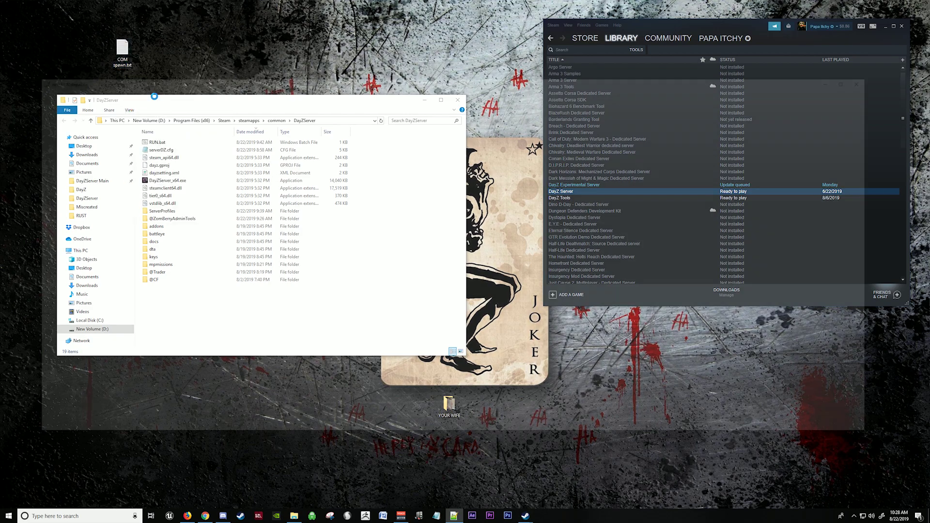
drag(264, 82, 302, 140)
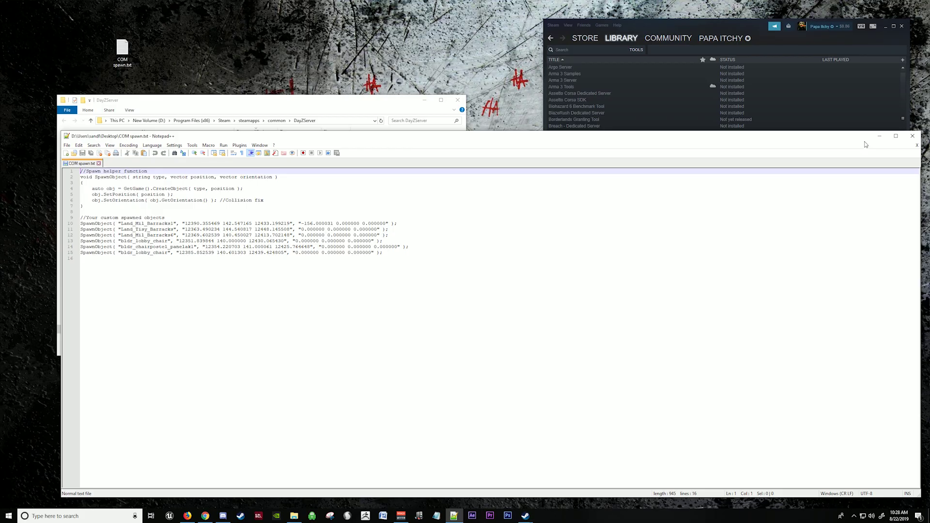
Browse to mpmissions\dayzOffline.chernarusplus and open init.c with Notepad++.
click(879, 137)
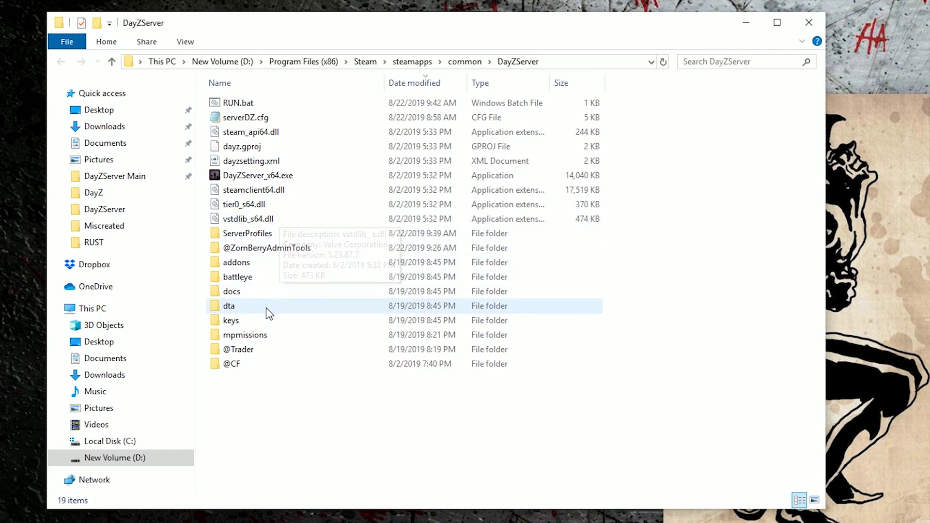
double_click(269, 339)
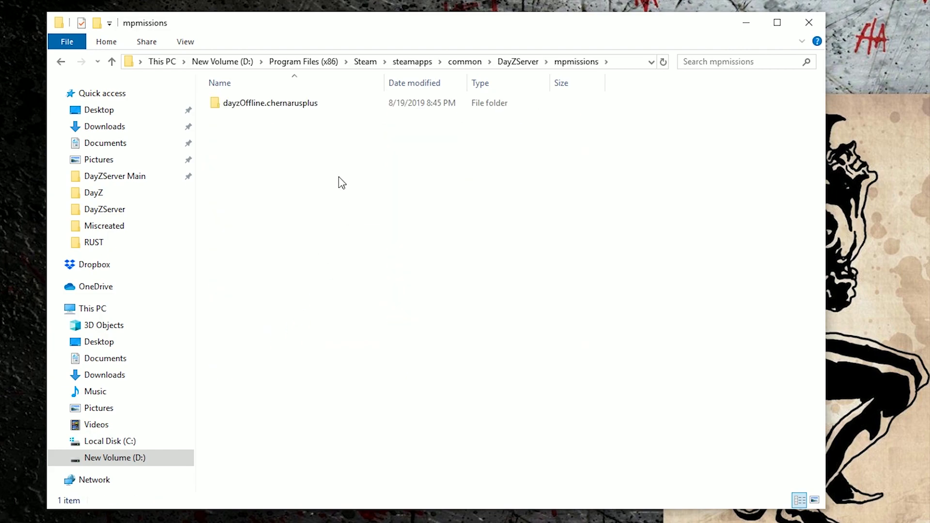
double_click(297, 104)
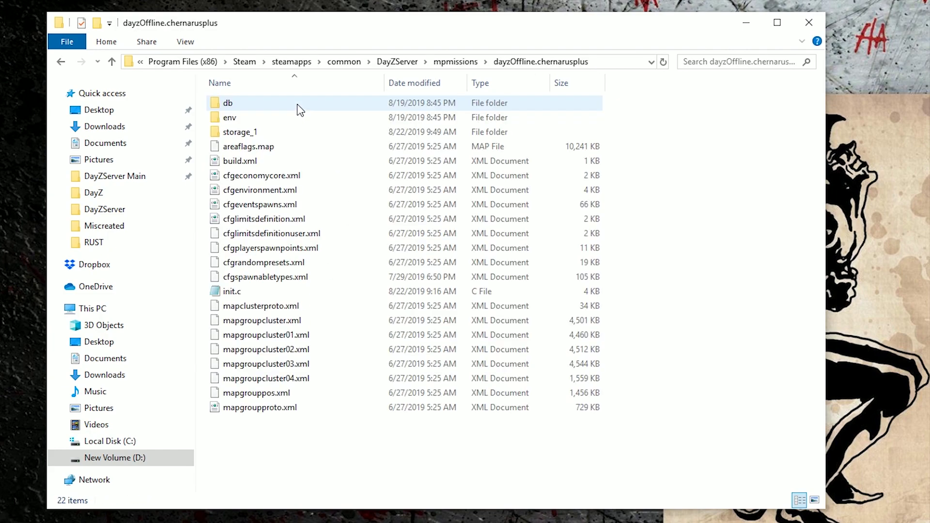
click(244, 294)
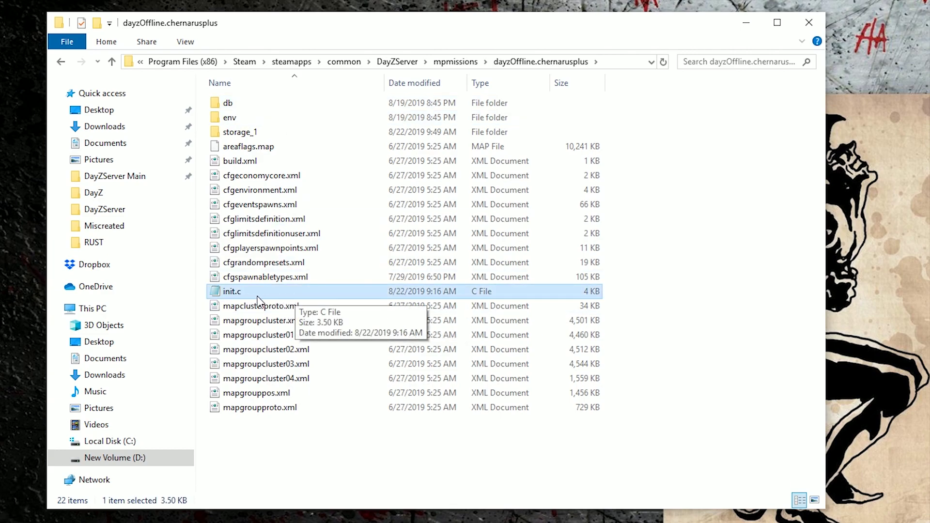
right_click(271, 297)
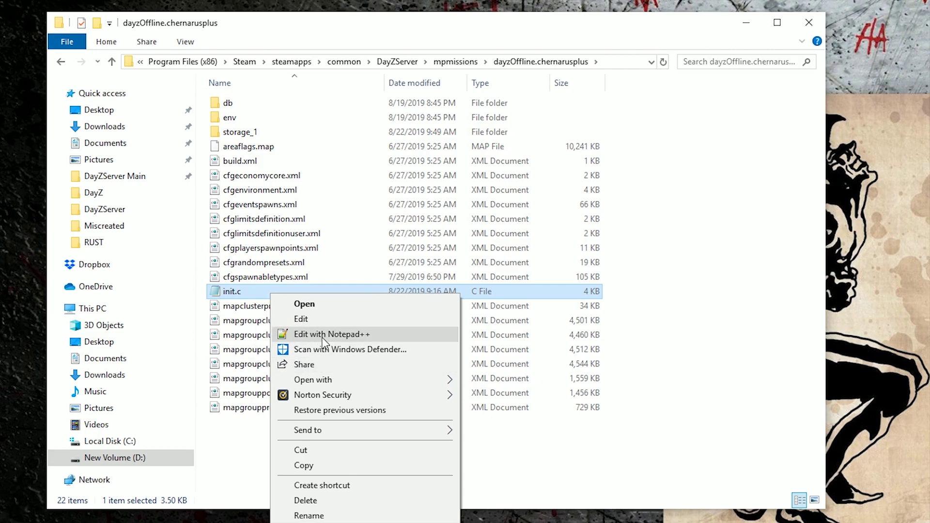
click(310, 335)
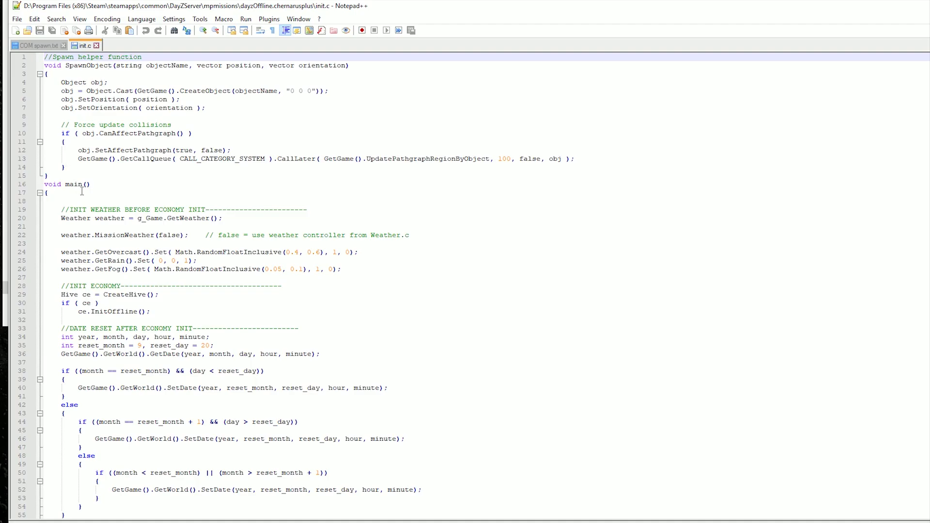
Add a blank line after main's opening brace and copy SpawnObject lines 10–15 from COM spawn.txt.
click(49, 194)
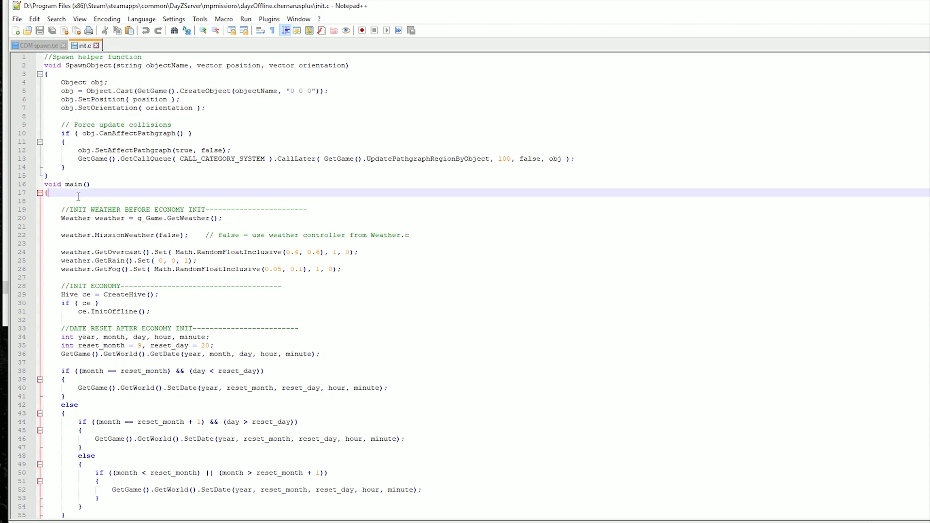
key(Return)
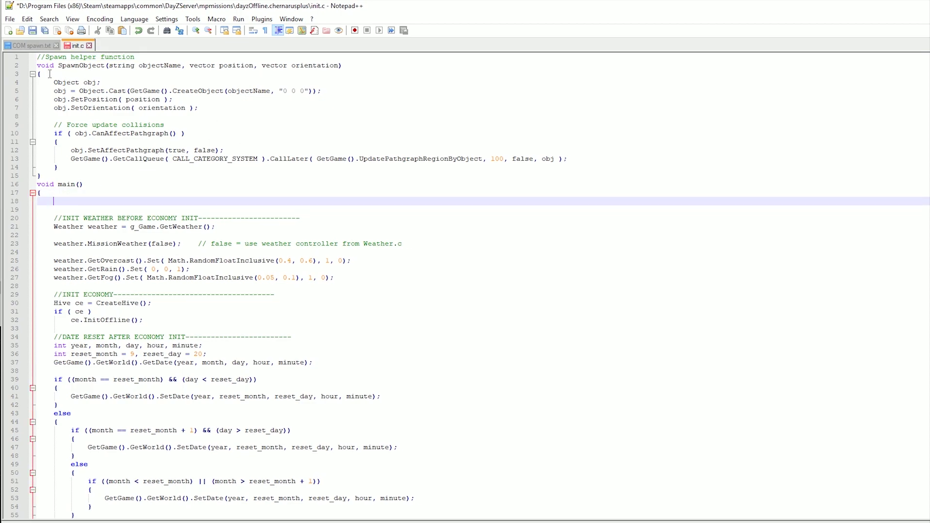
key(ctrl+Tab)
drag(471, 177, 26, 133)
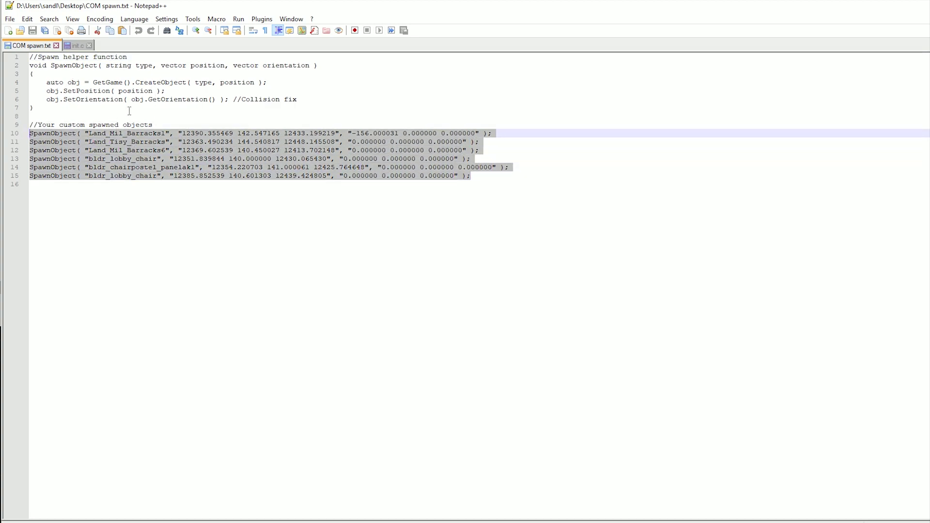
right_click(155, 149)
click(184, 169)
Paste the six SpawnObject lines at init.c line 18, fix the indent, save and close.
click(74, 47)
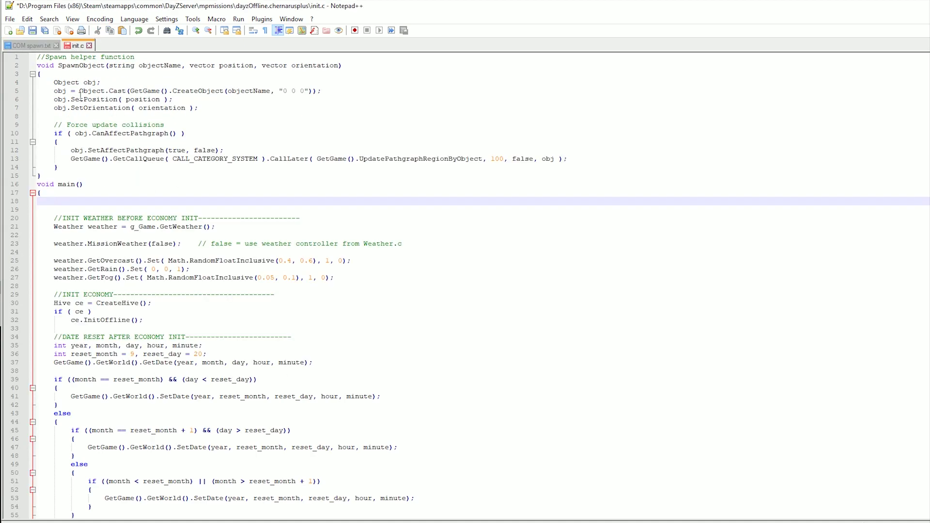
right_click(61, 201)
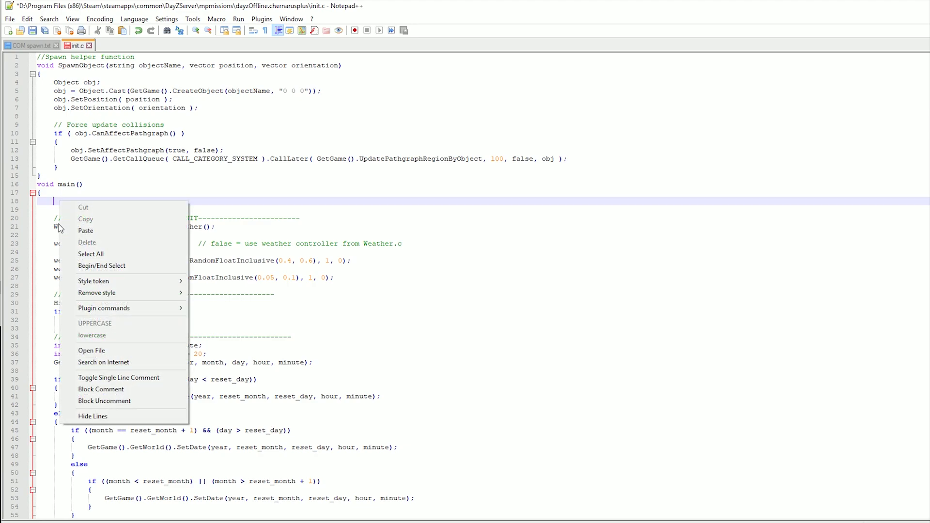
click(89, 231)
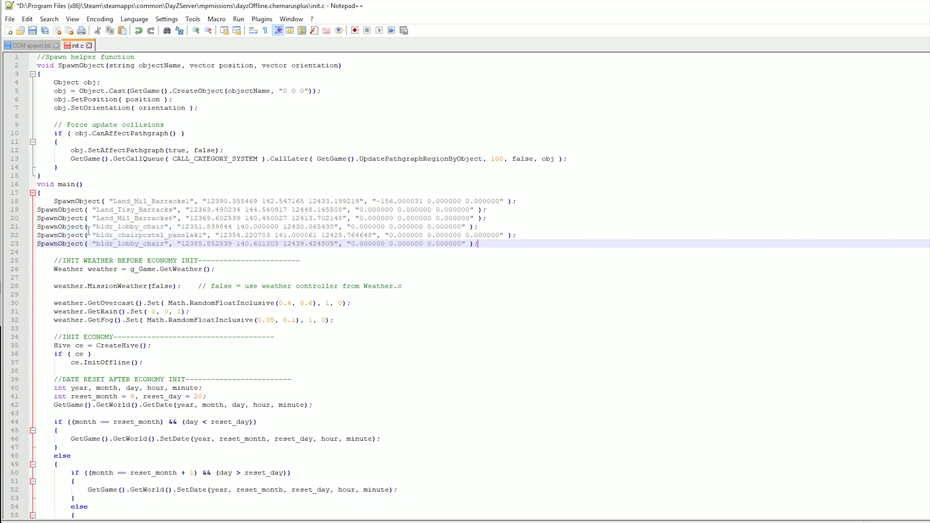
click(55, 201)
key(BackSpace)
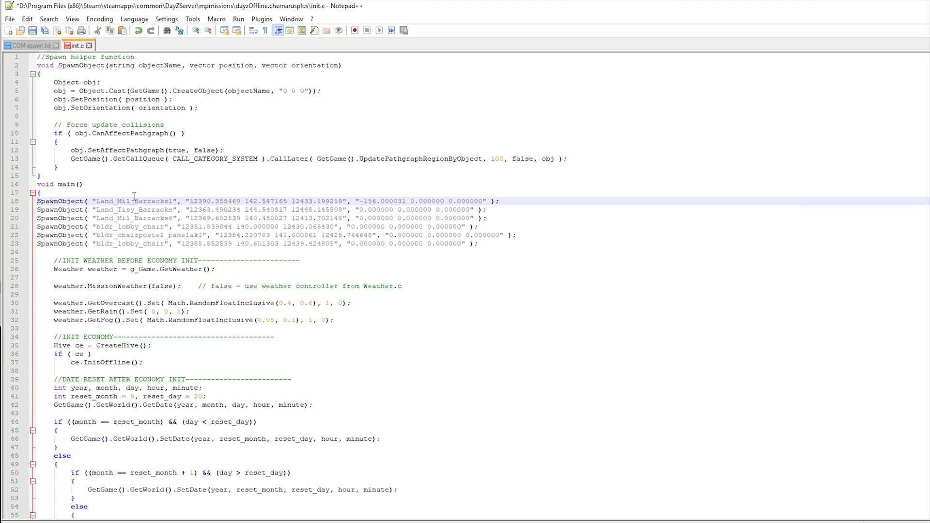
click(33, 31)
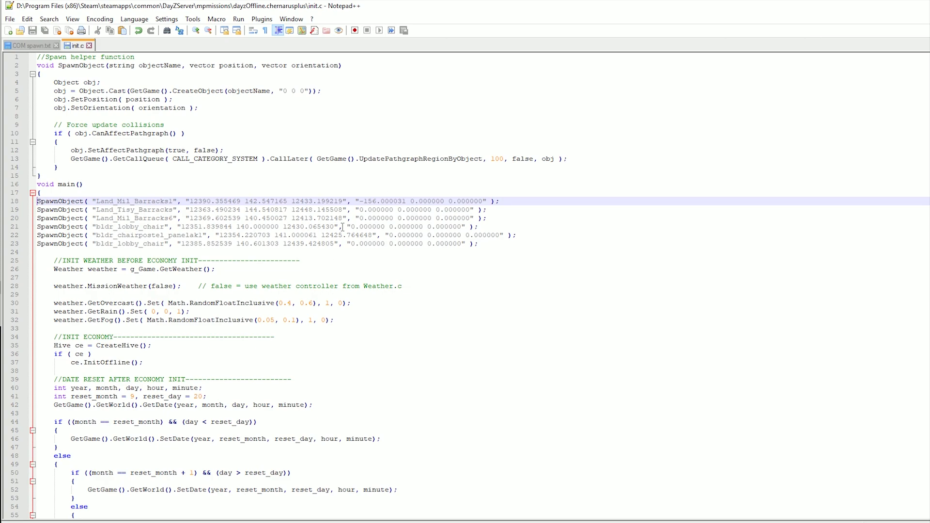
click(490, 245)
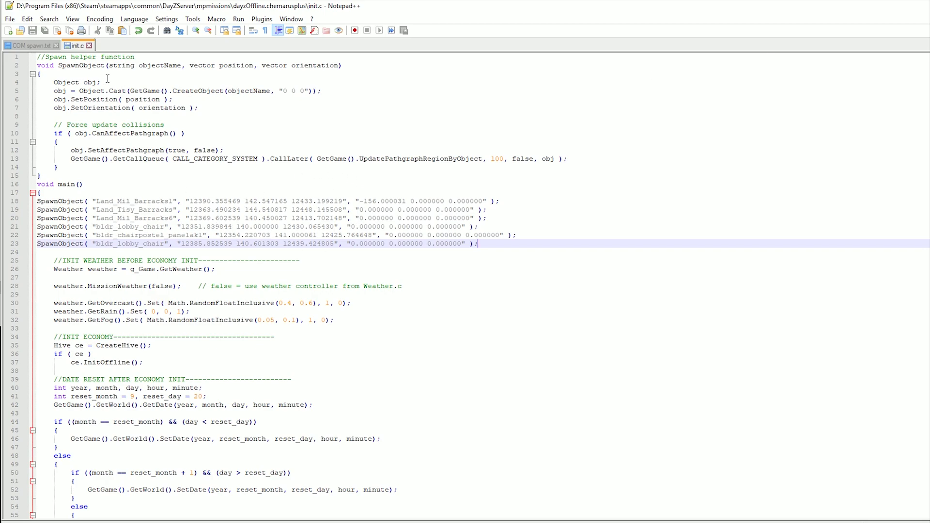
click(89, 46)
Close COM spawn.txt and run the DayZ Launcher from DayZ in Steam's Games library.
click(56, 46)
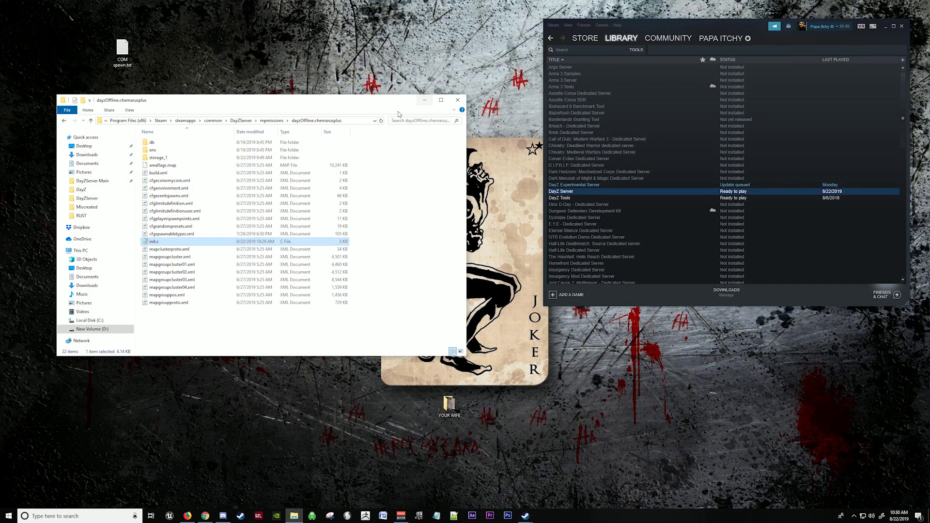
click(620, 39)
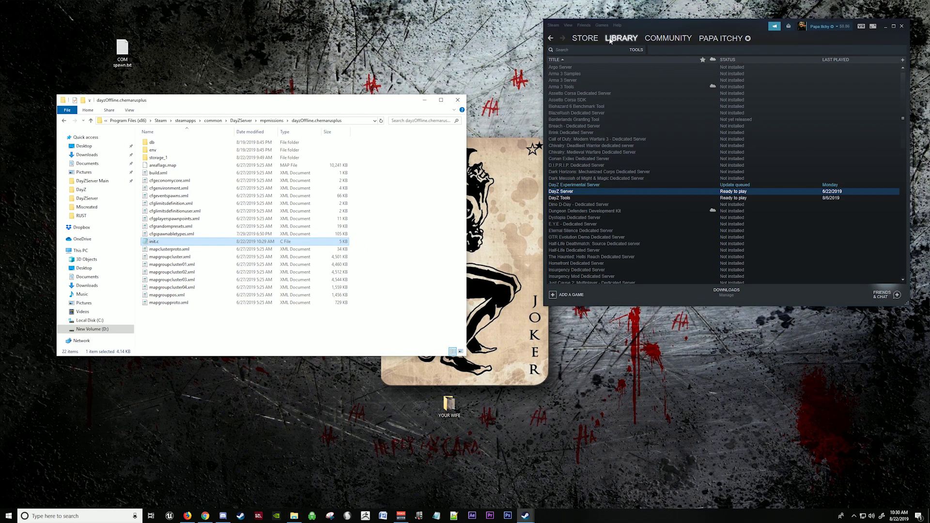
click(617, 45)
scroll(612, 123, up, 2)
scroll(612, 131, up, 2)
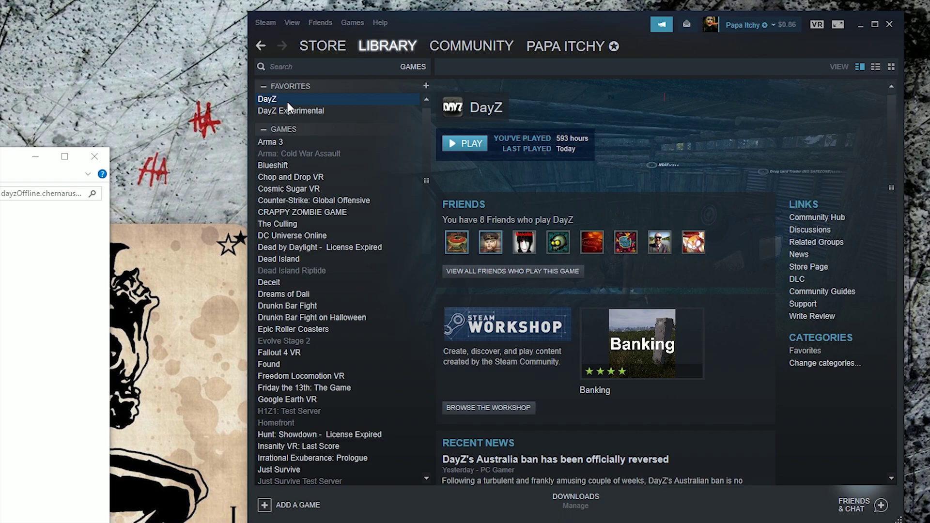
right_click(290, 98)
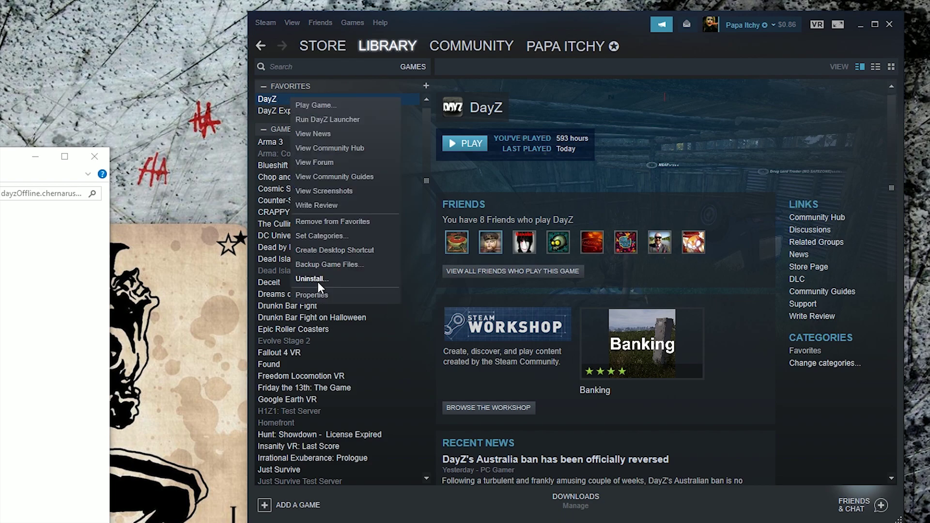
click(328, 120)
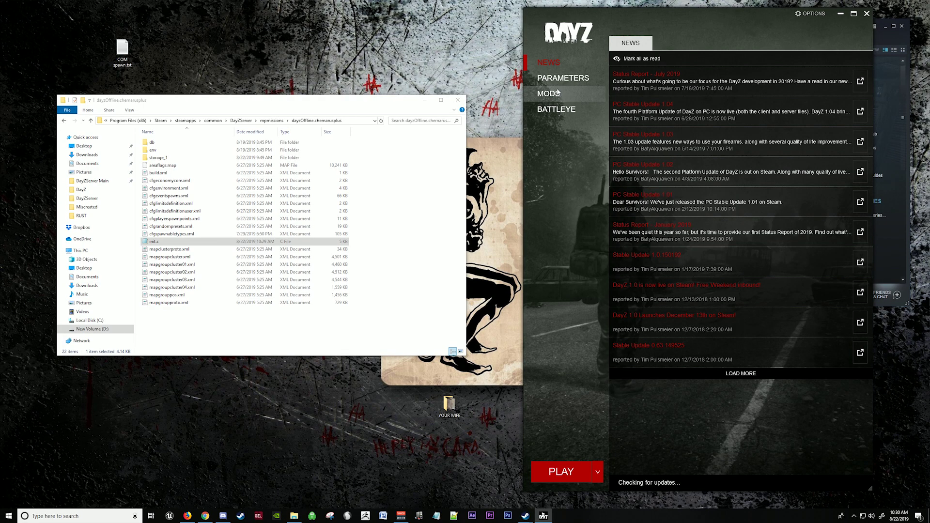
Tick BuilderItems in the launcher's mods list and open its mod folder.
click(557, 93)
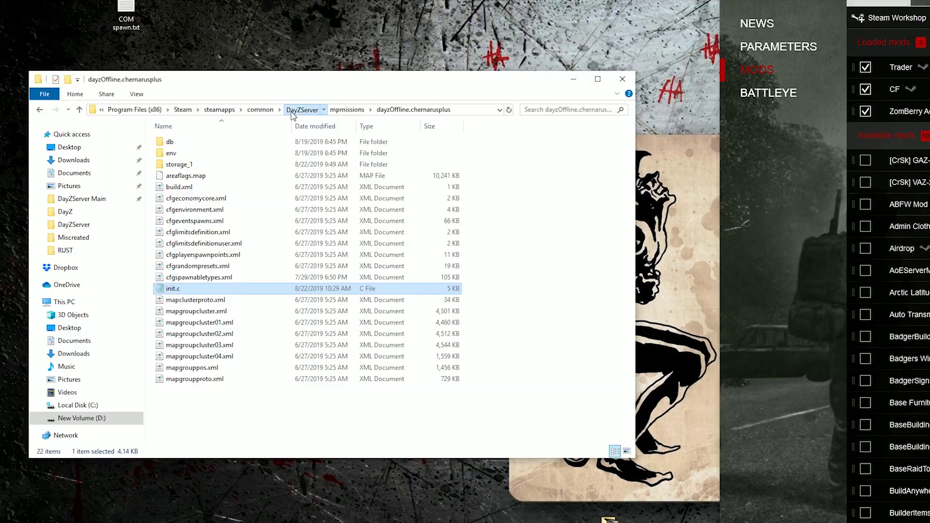
click(241, 120)
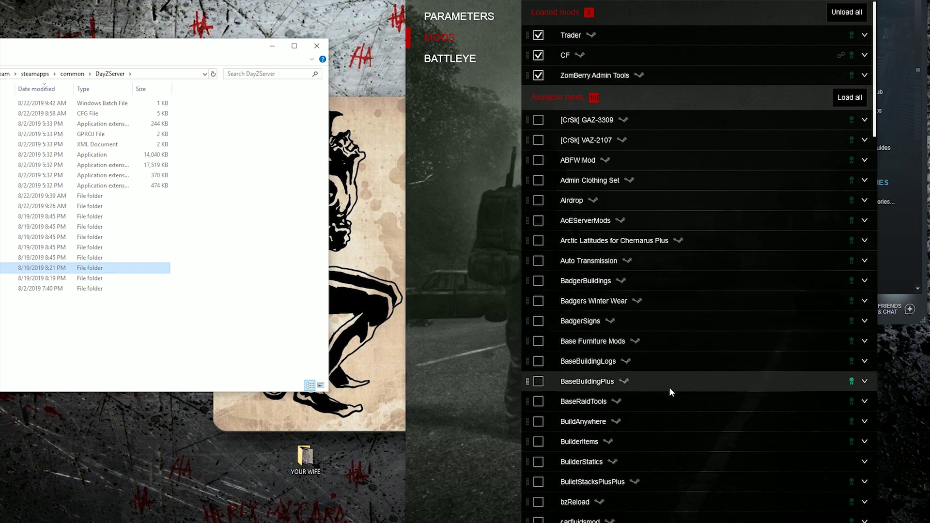
click(535, 440)
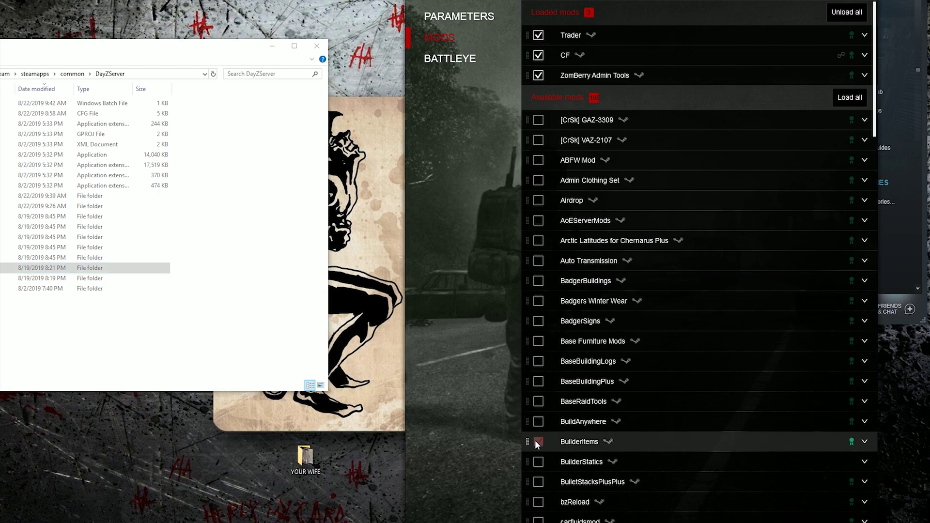
click(623, 96)
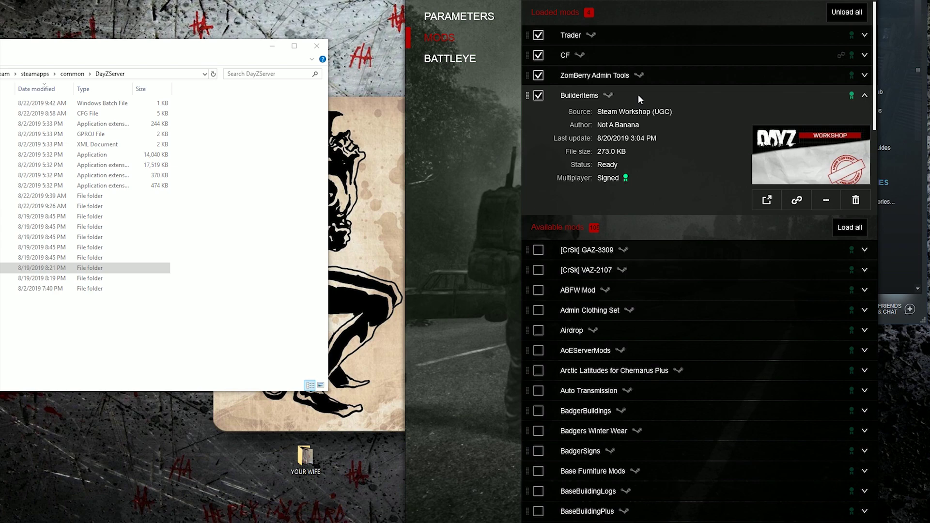
right_click(629, 94)
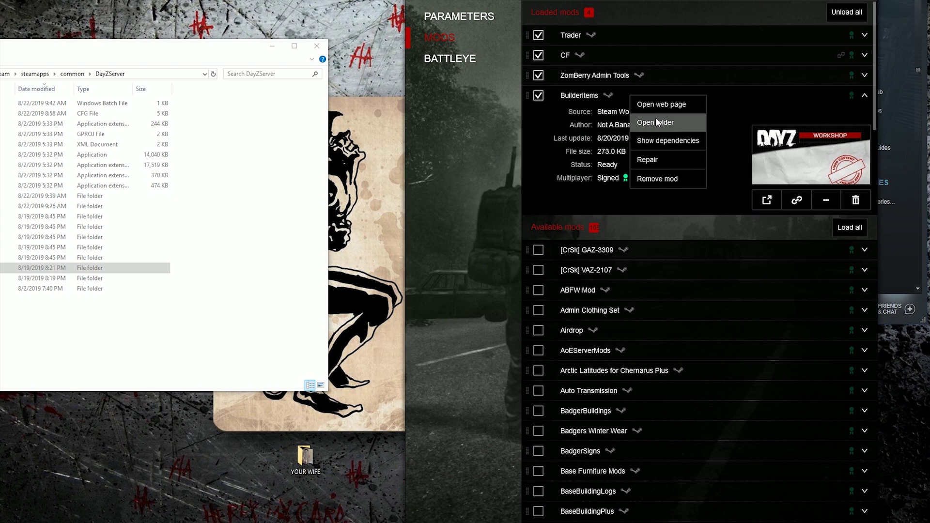
click(656, 120)
click(432, 255)
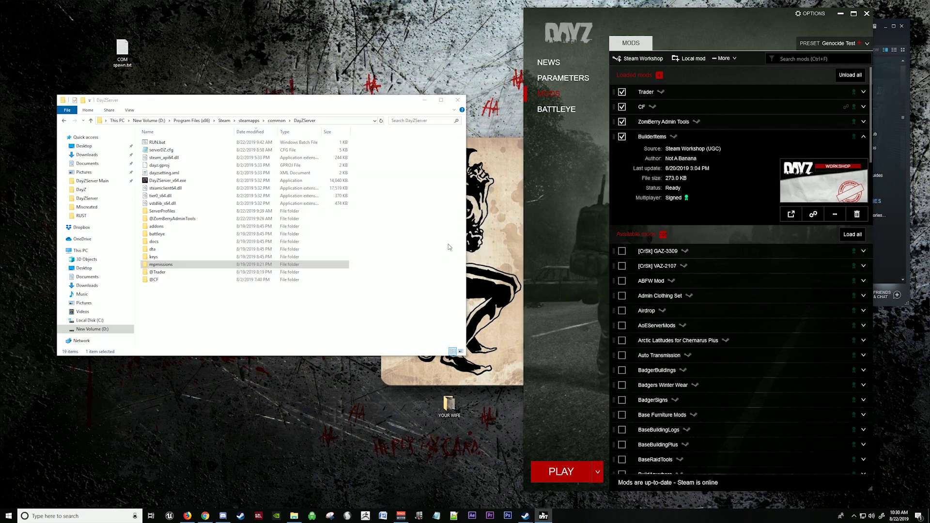
drag(206, 109, 620, 100)
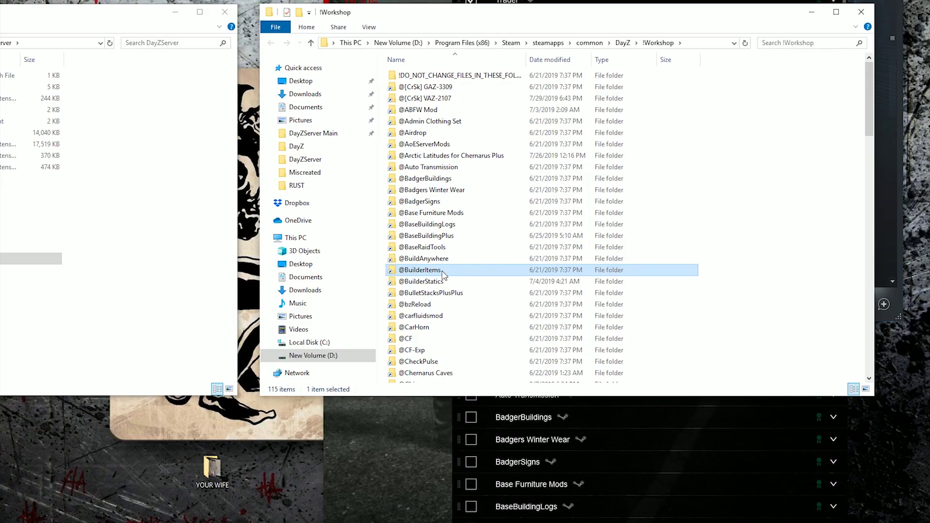
right_click(609, 272)
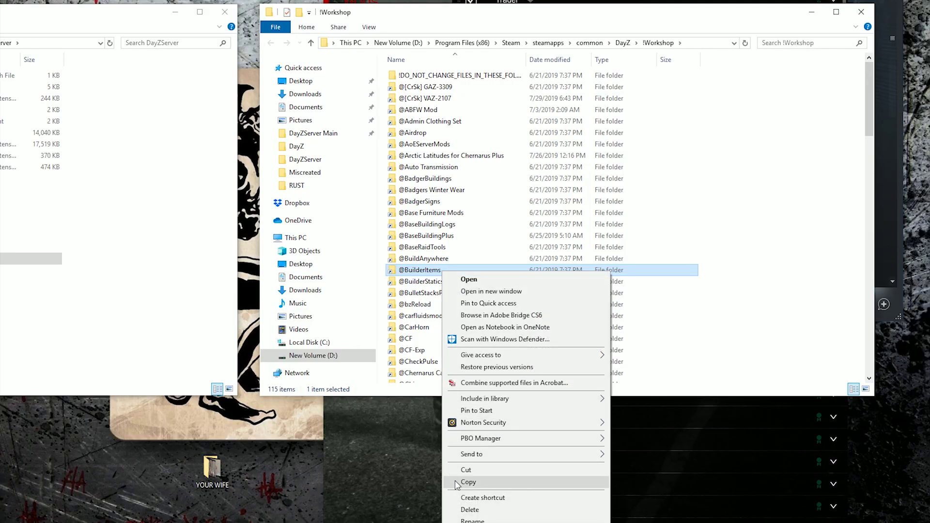
click(610, 412)
right_click(218, 306)
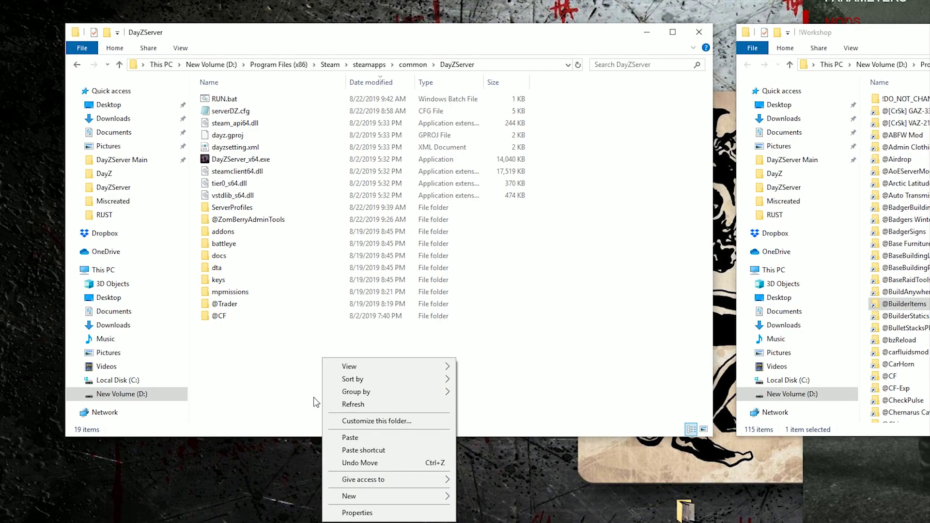
click(350, 438)
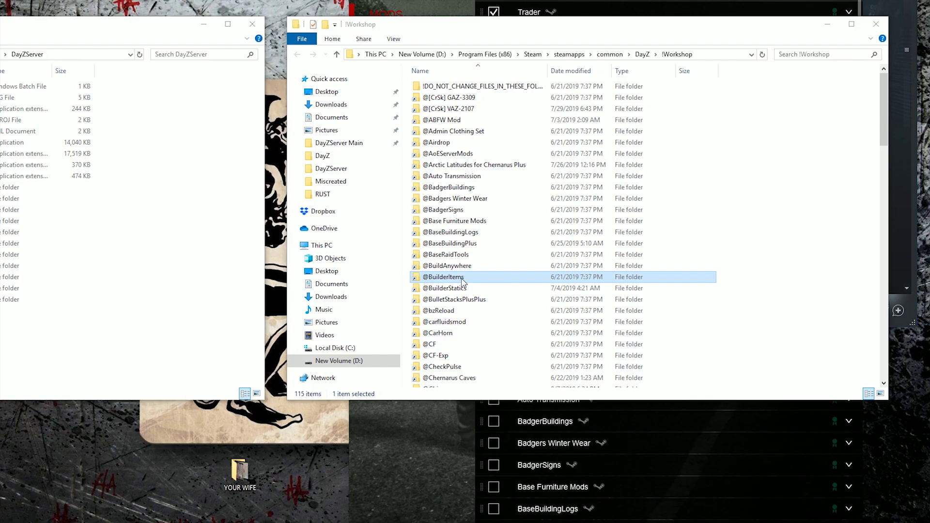
double_click(904, 304)
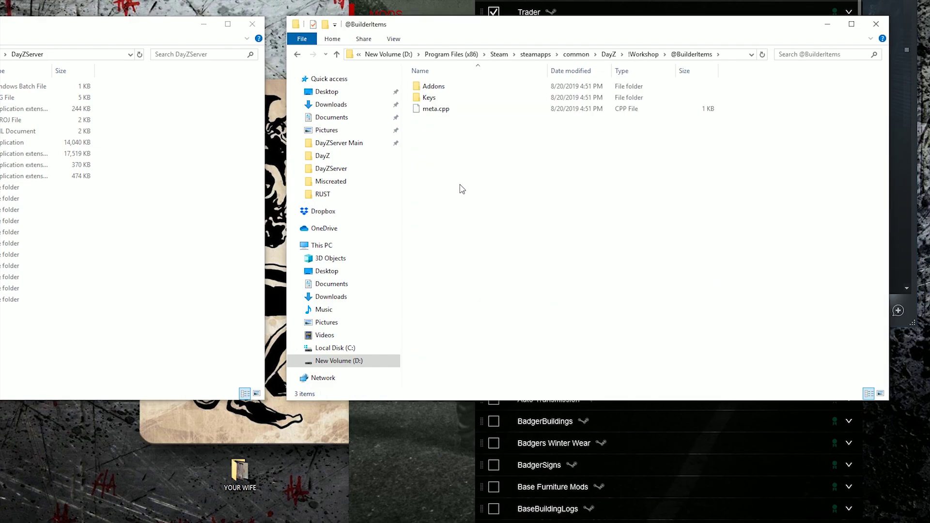
double_click(448, 99)
click(442, 87)
right_click(452, 88)
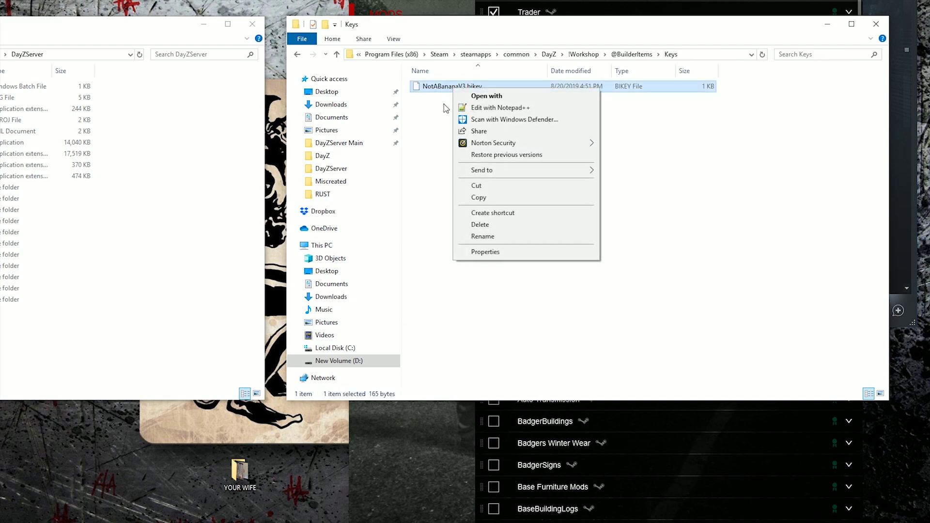
click(475, 197)
click(269, 312)
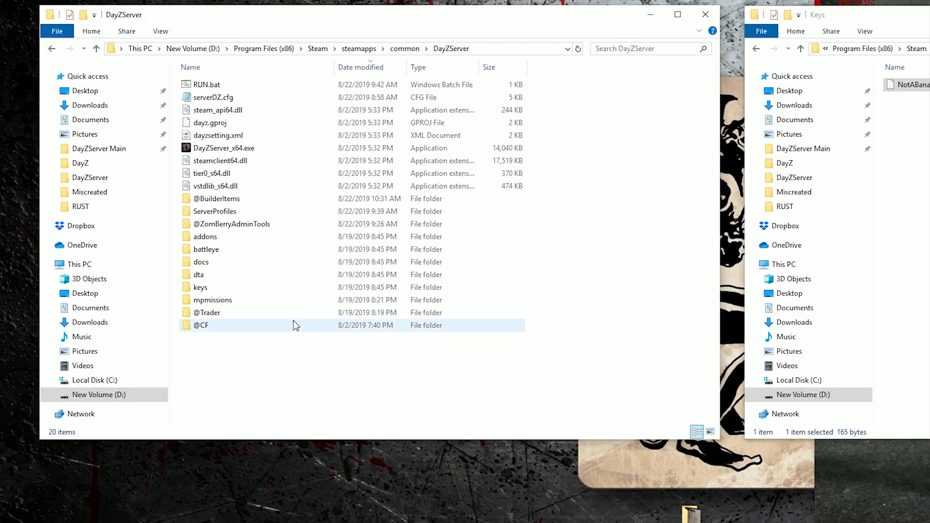
double_click(237, 288)
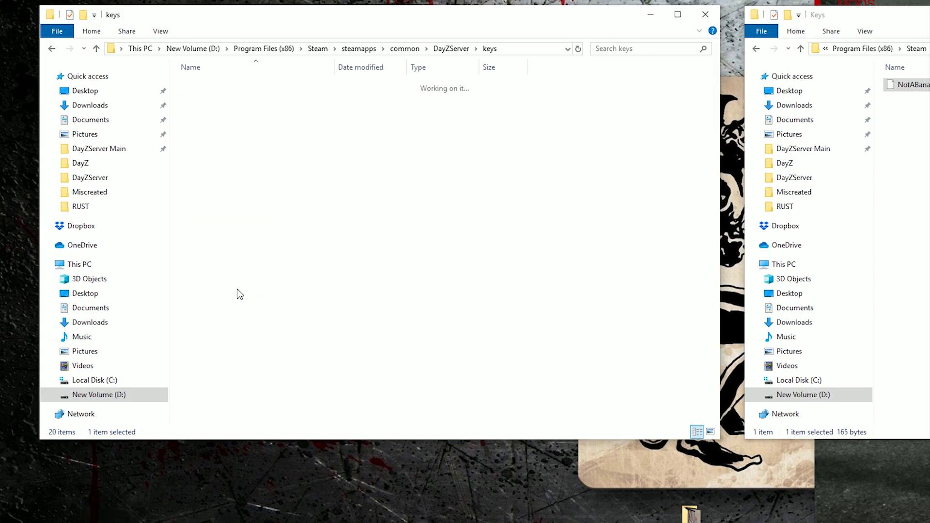
right_click(261, 205)
click(290, 288)
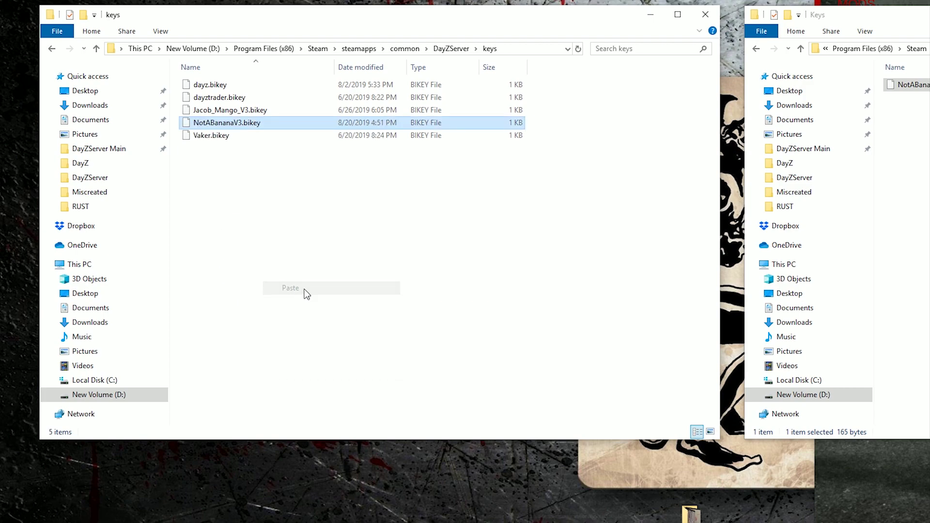
click(53, 50)
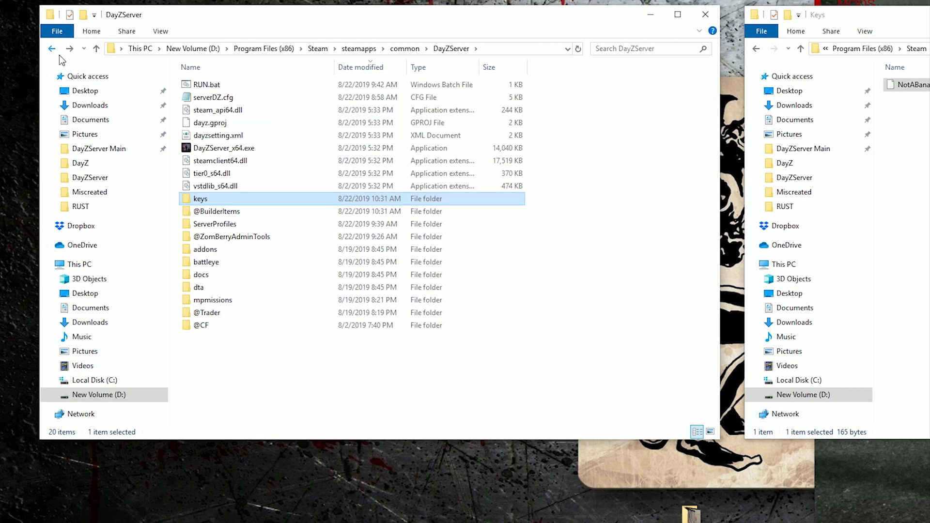
right_click(228, 84)
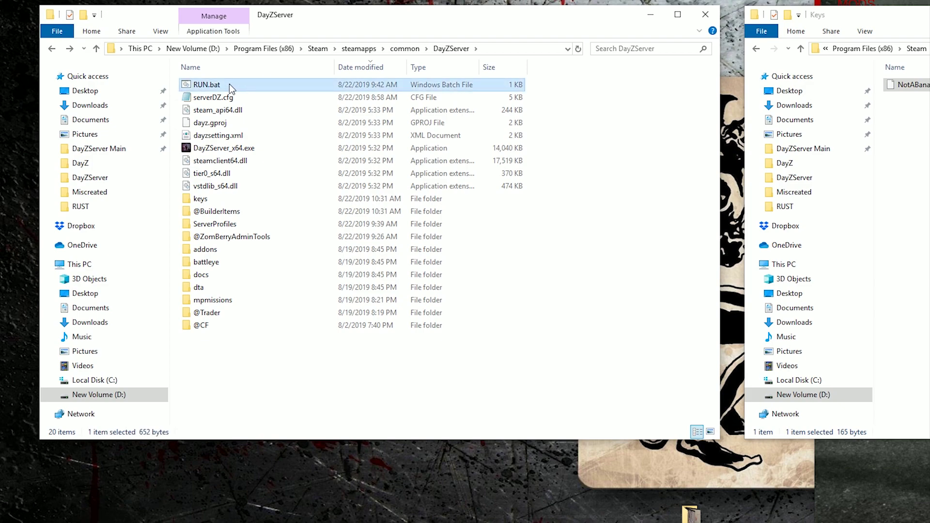
click(271, 181)
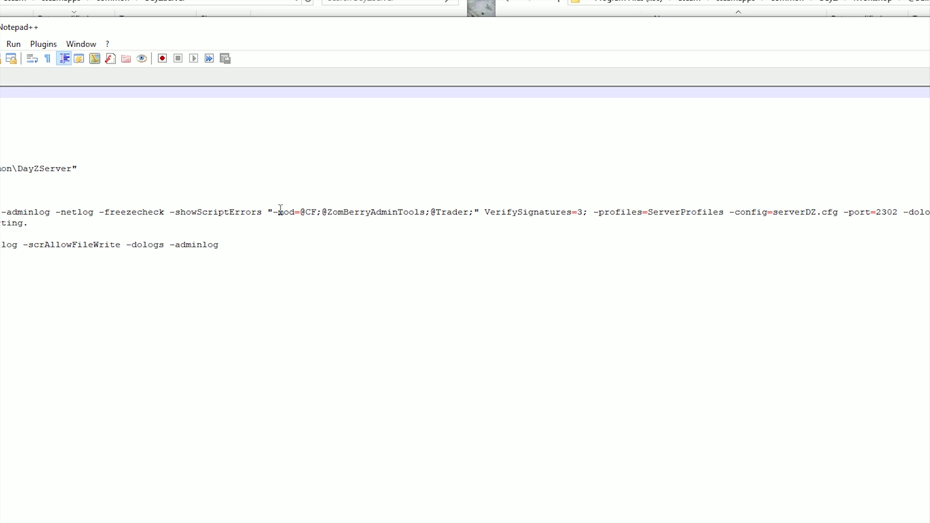
click(474, 212)
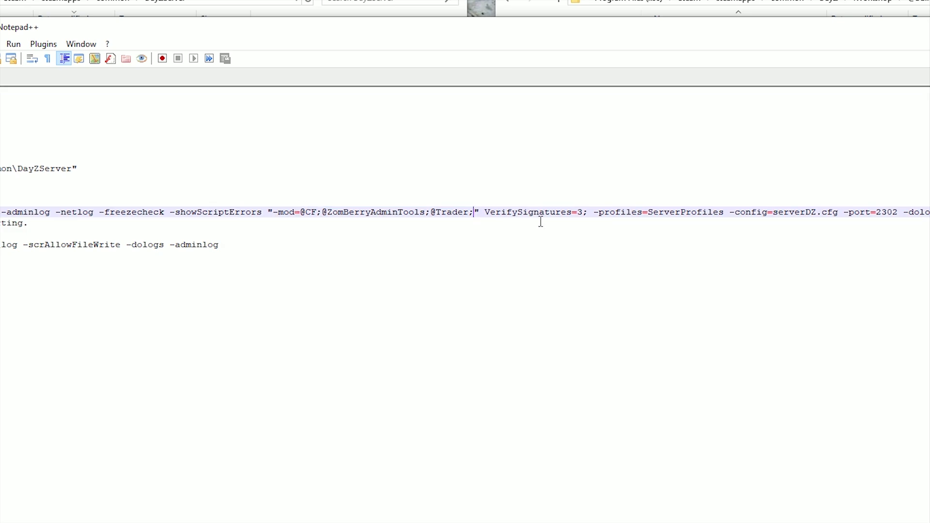
text(@)
text(Builder)
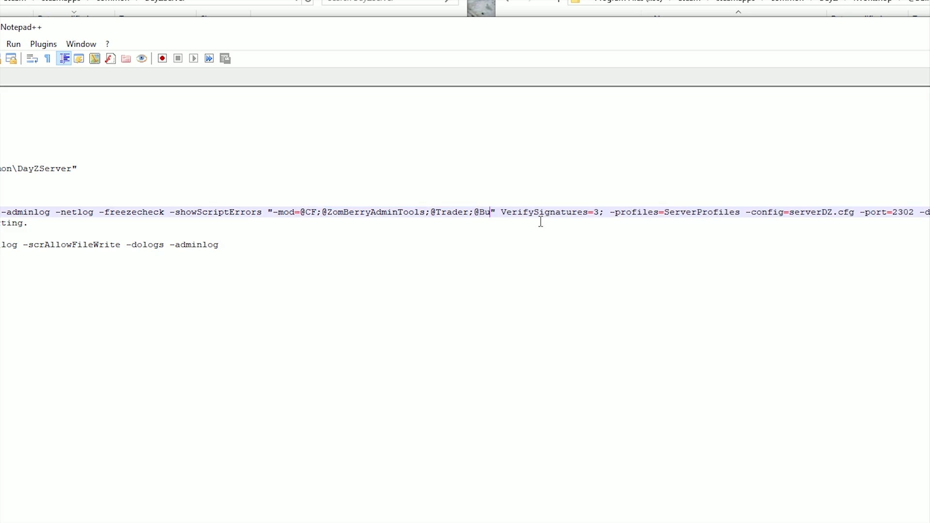
text(Items)
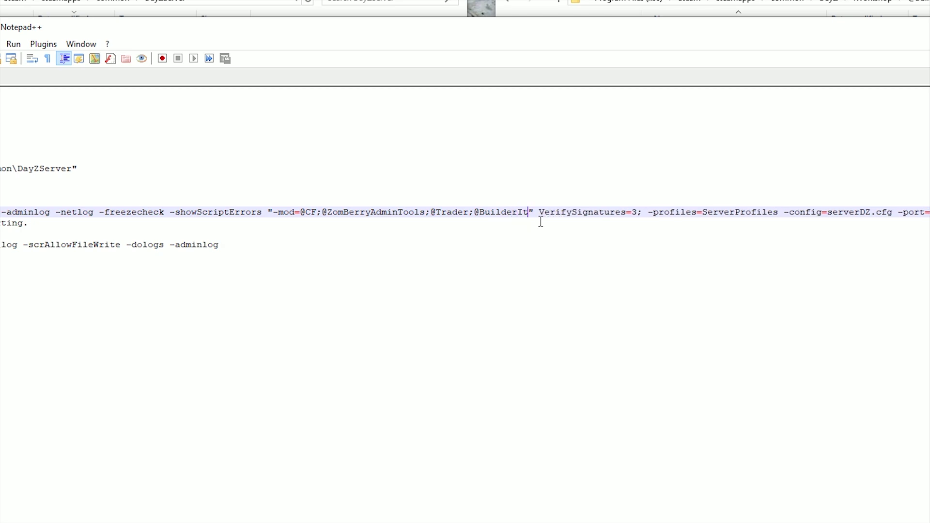
text(;)
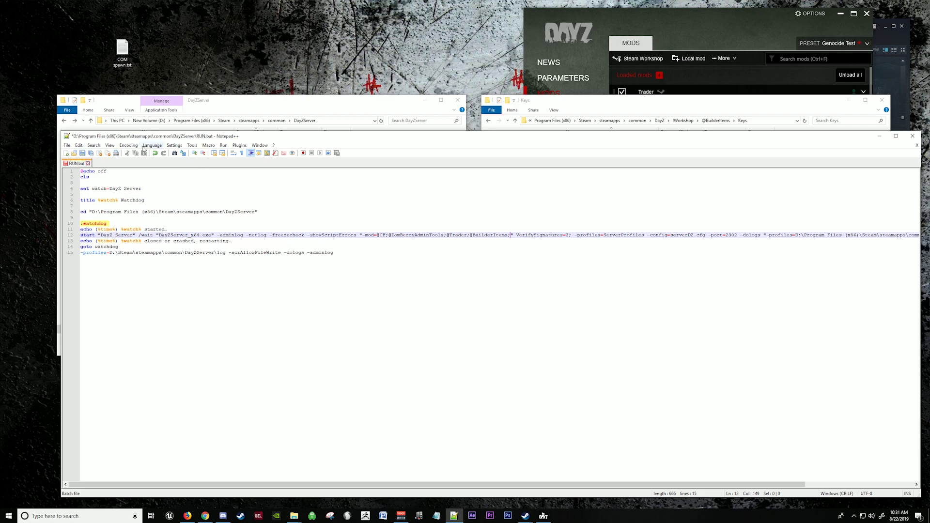
click(82, 153)
Close Notepad++ and show the DayZ launcher's Parameters page.
click(913, 137)
click(434, 199)
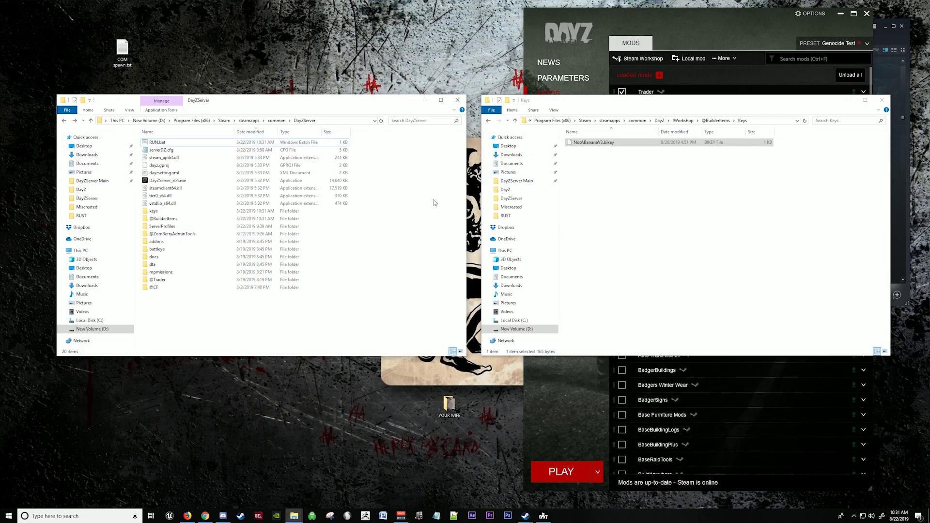
click(681, 24)
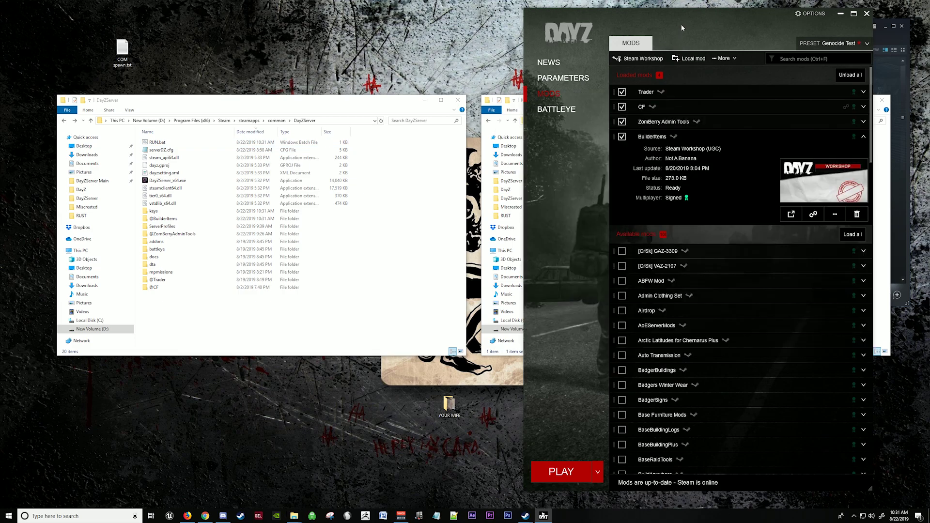
click(564, 79)
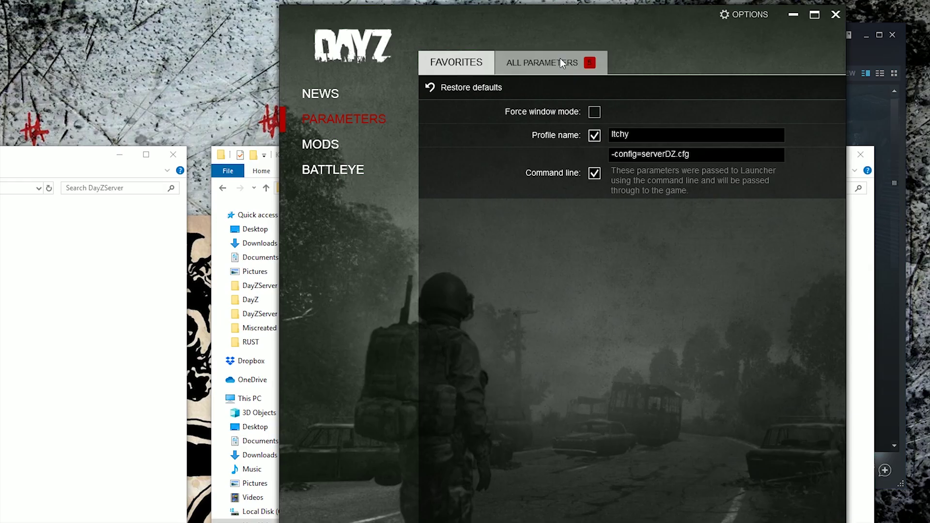
click(697, 52)
drag(733, 140, 769, 143)
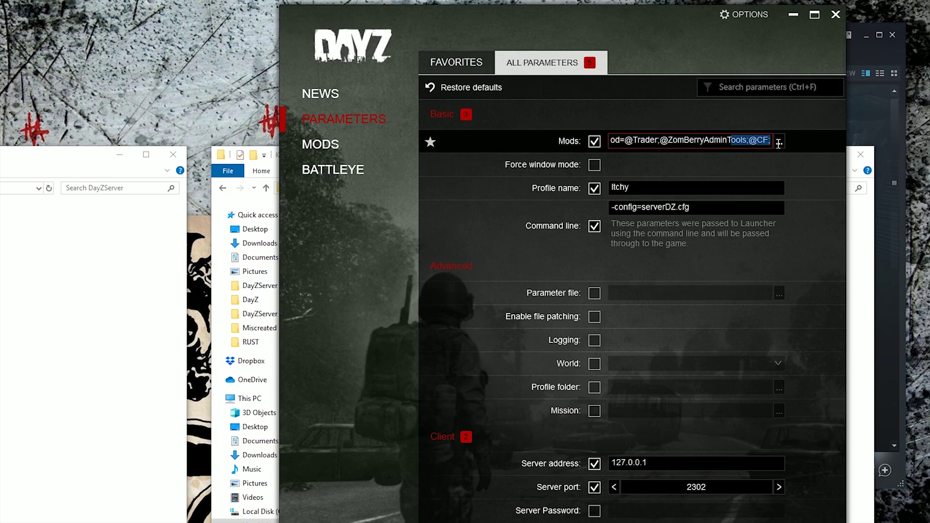
click(772, 140)
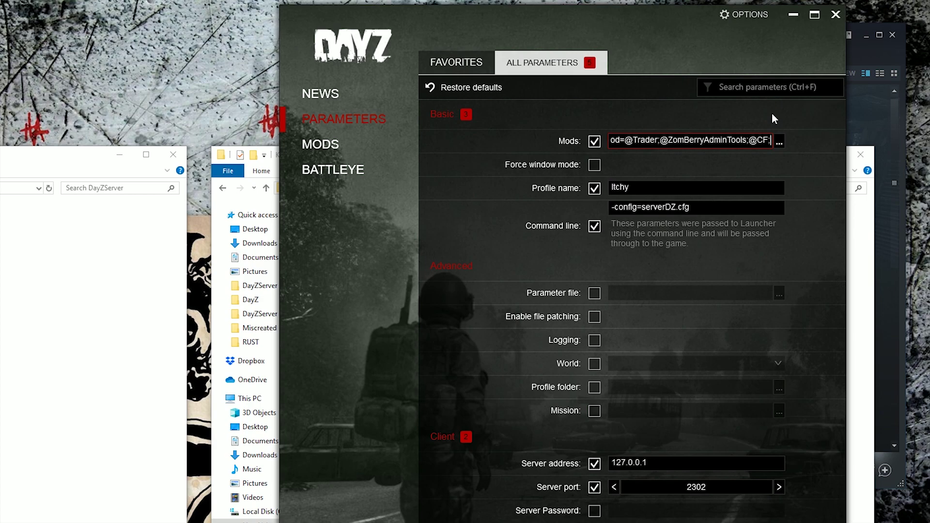
text(;@BuilderItems;)
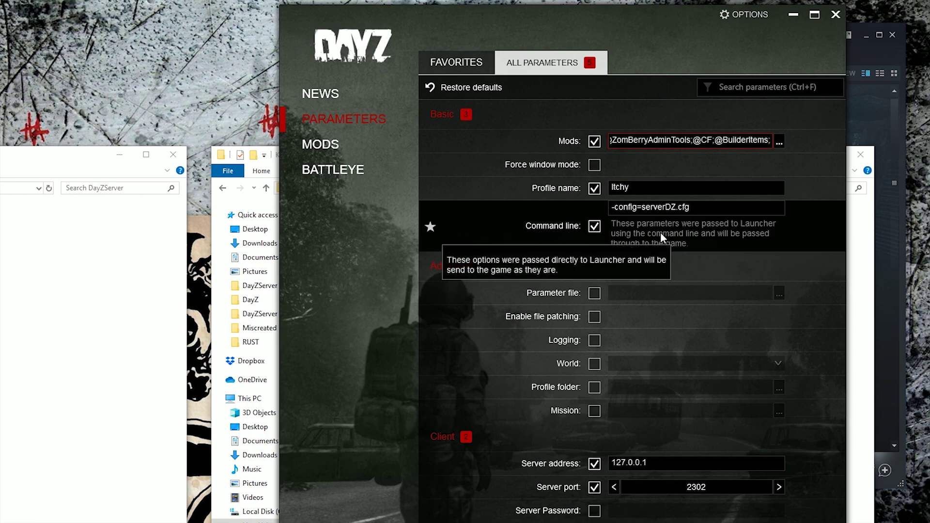
drag(693, 23, 676, 22)
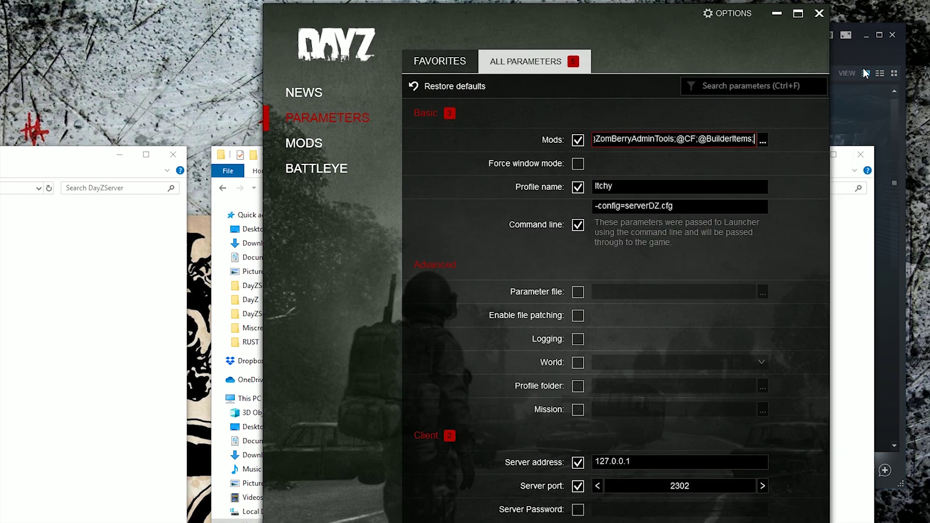
click(871, 58)
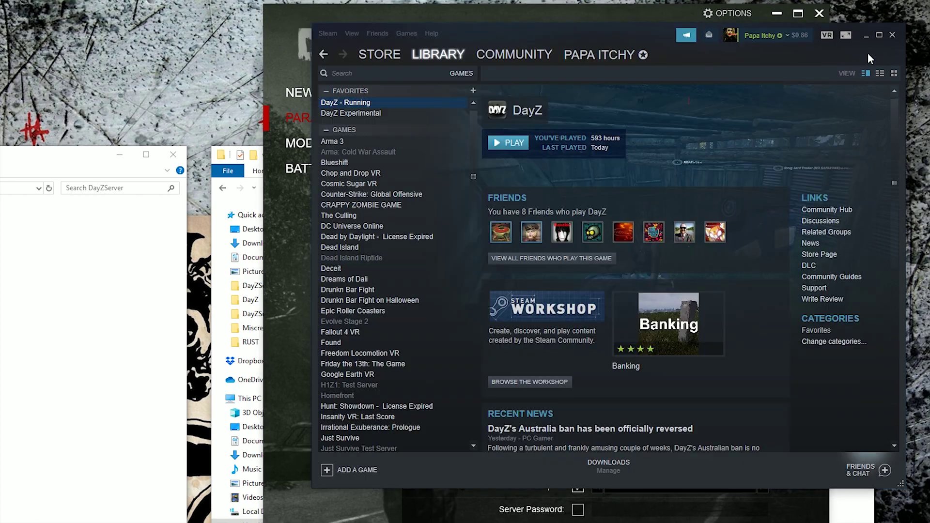
Check DayZ's Steam launch options still read -config=serverDZ.cfg, then close Properties.
right_click(352, 107)
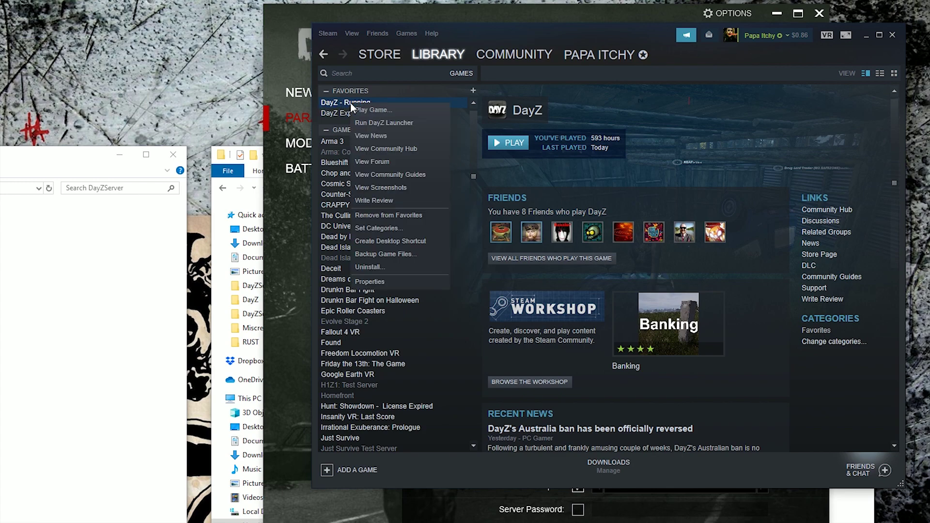
click(367, 268)
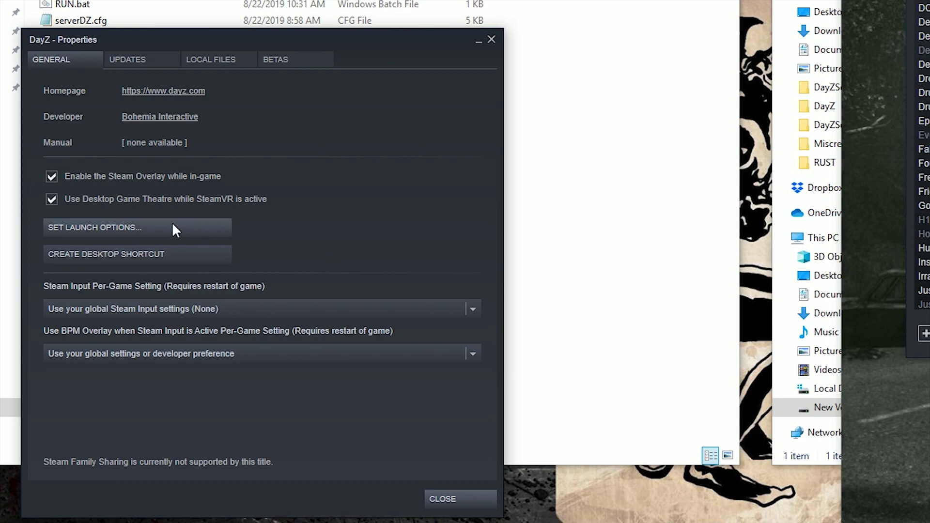
click(173, 224)
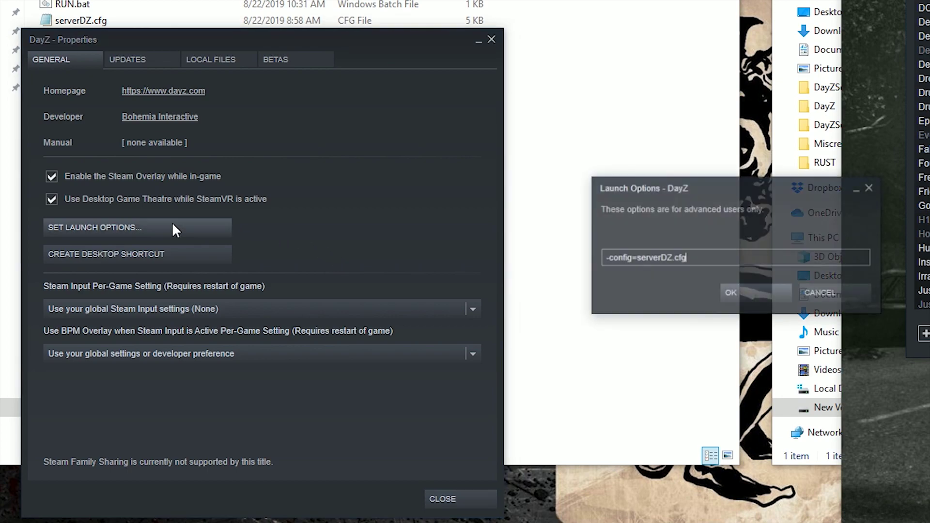
drag(709, 257, 573, 261)
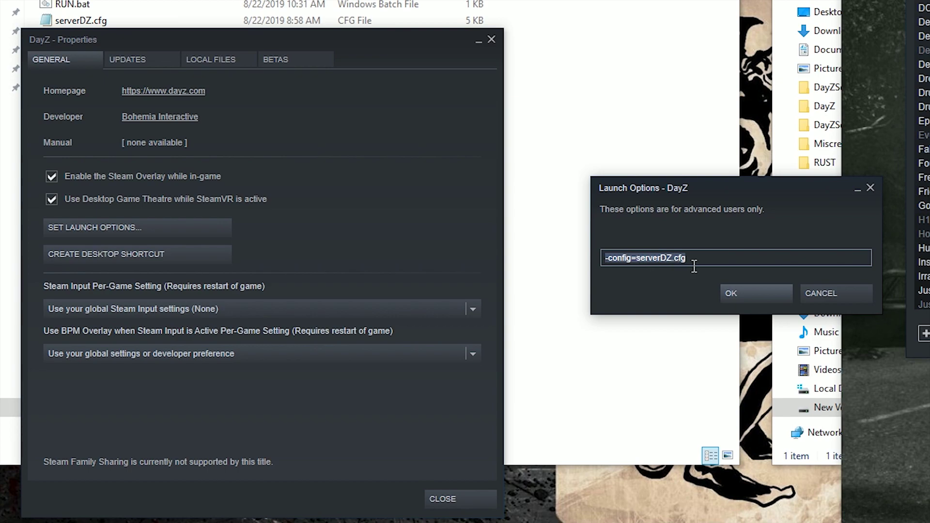
click(722, 260)
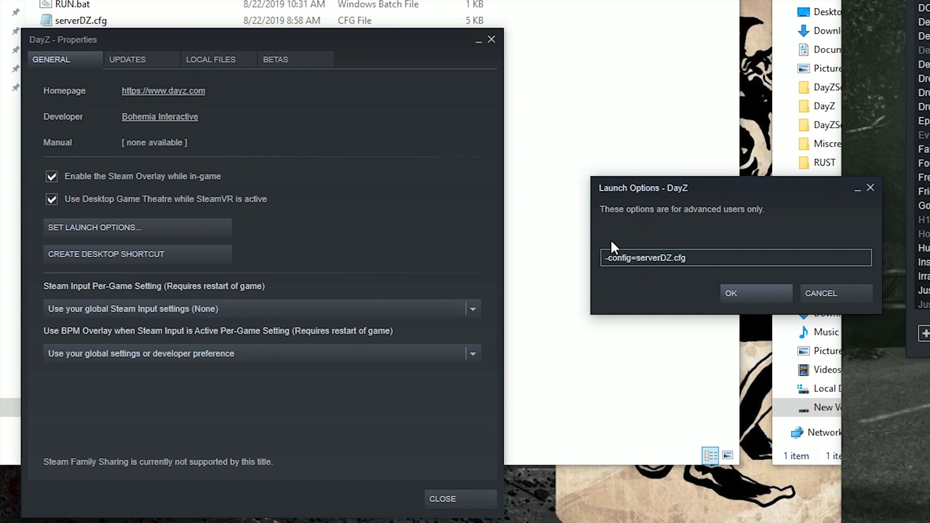
click(745, 292)
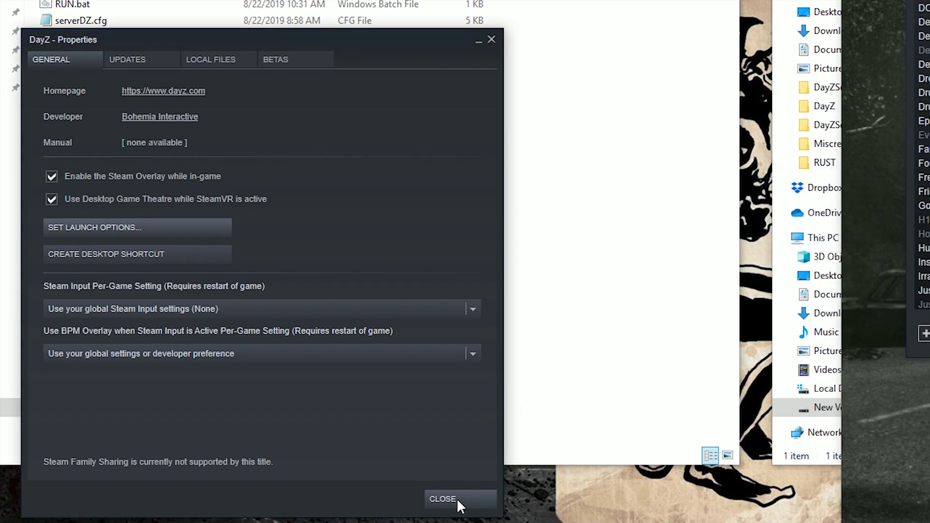
click(460, 495)
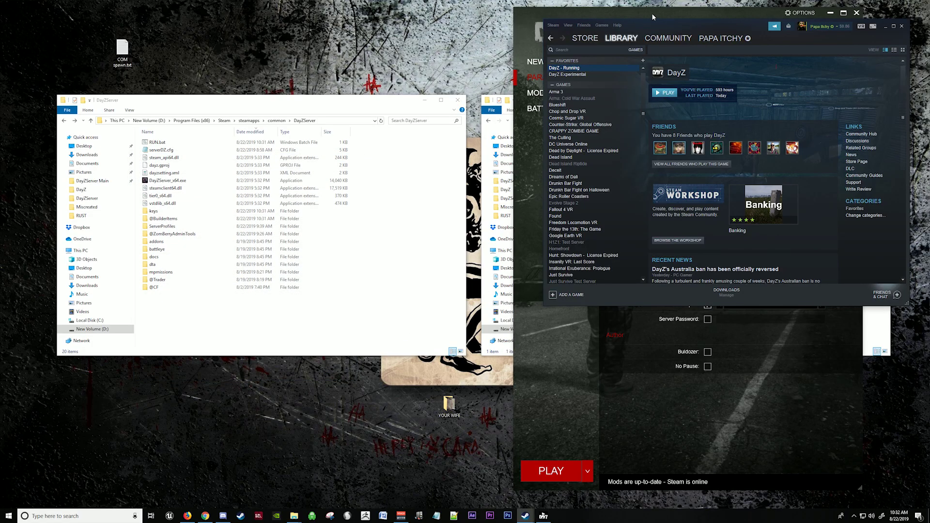
click(652, 16)
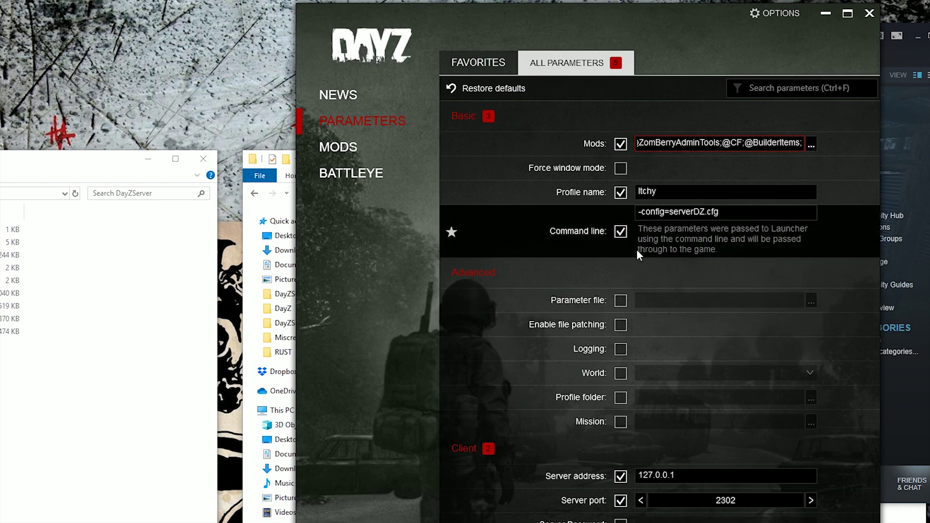
Check BuilderItems in the loaded mods, then run RUN.bat and shrink the server watchdog console.
click(354, 146)
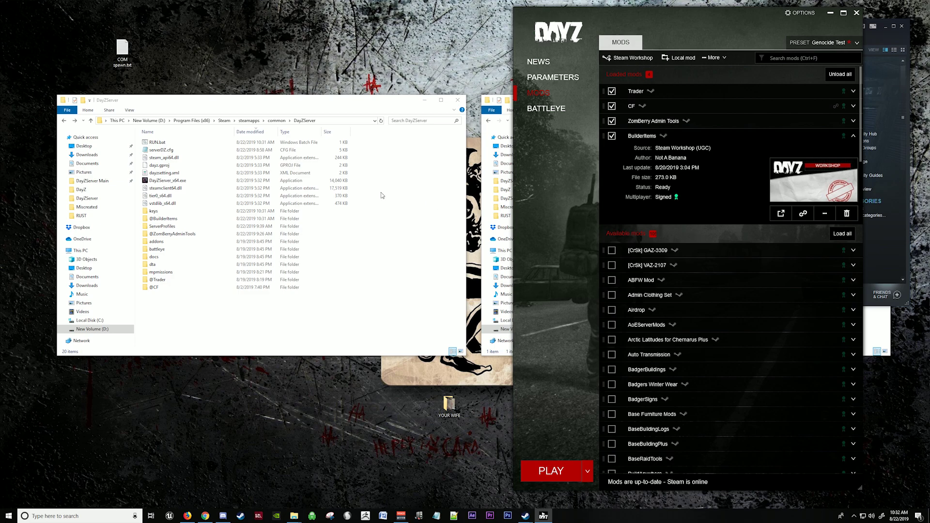
click(184, 144)
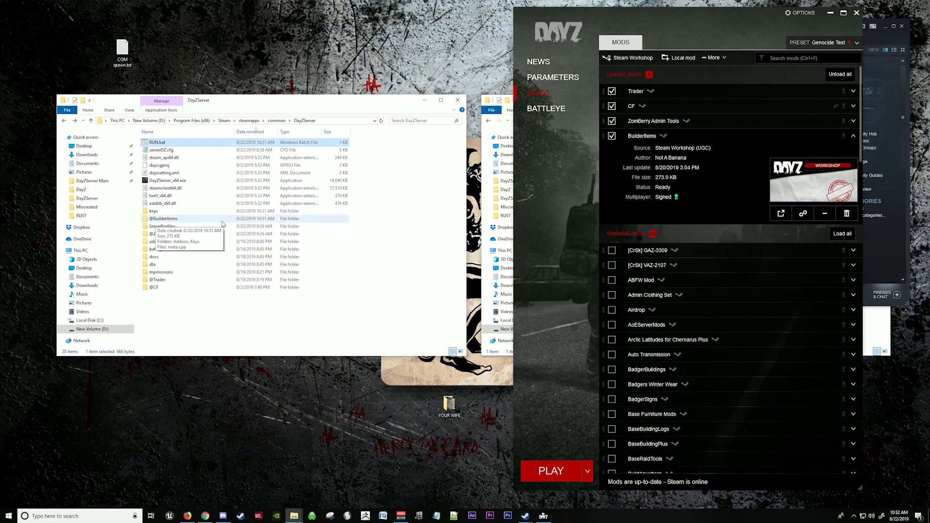
ctrl+click(183, 144)
double_click(183, 145)
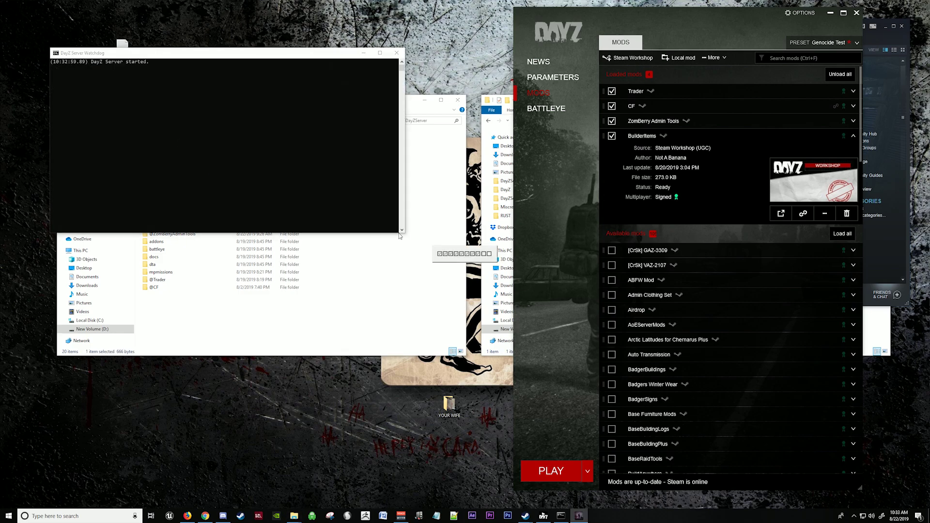
drag(400, 235, 221, 107)
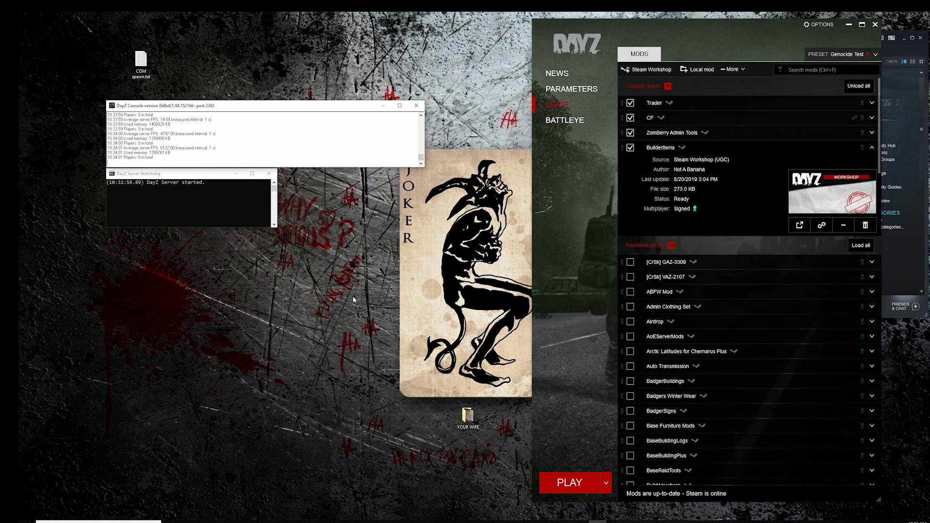
Join the local server by entering the server password.
click(571, 484)
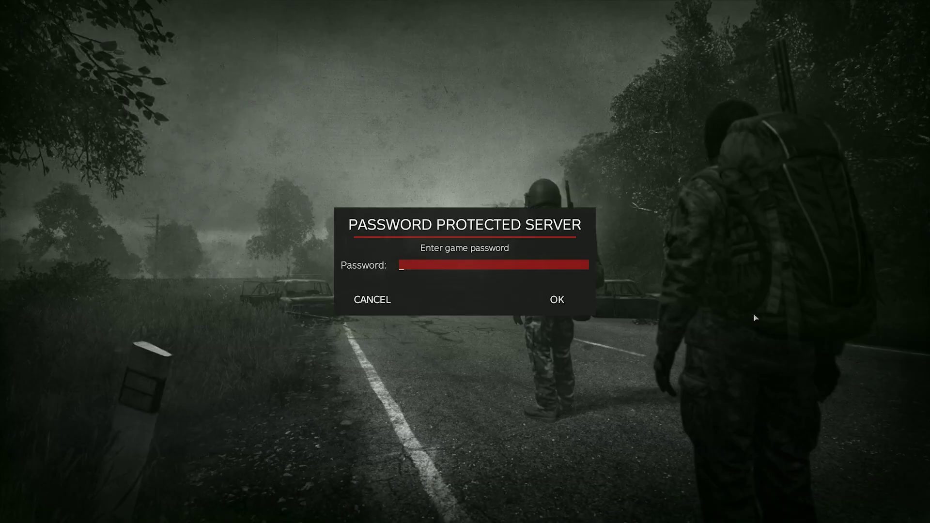
text(1)
click(570, 308)
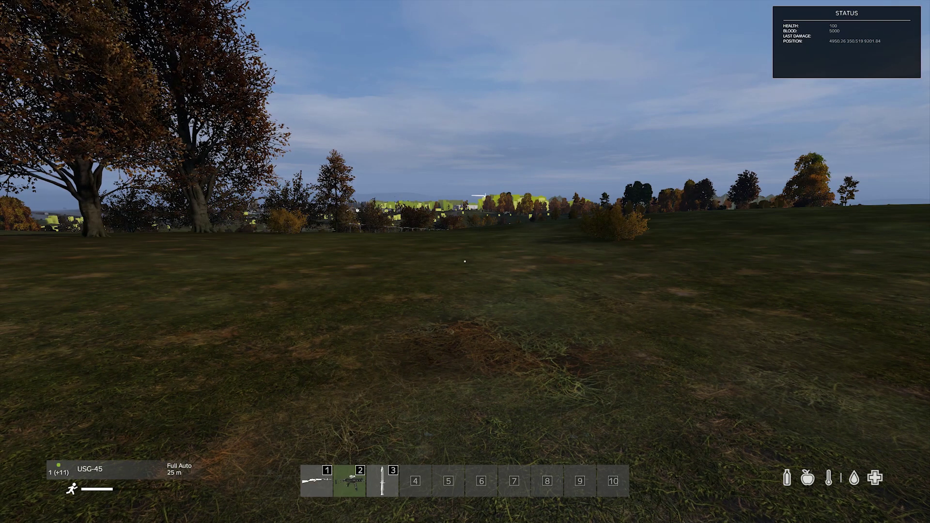
key(w)
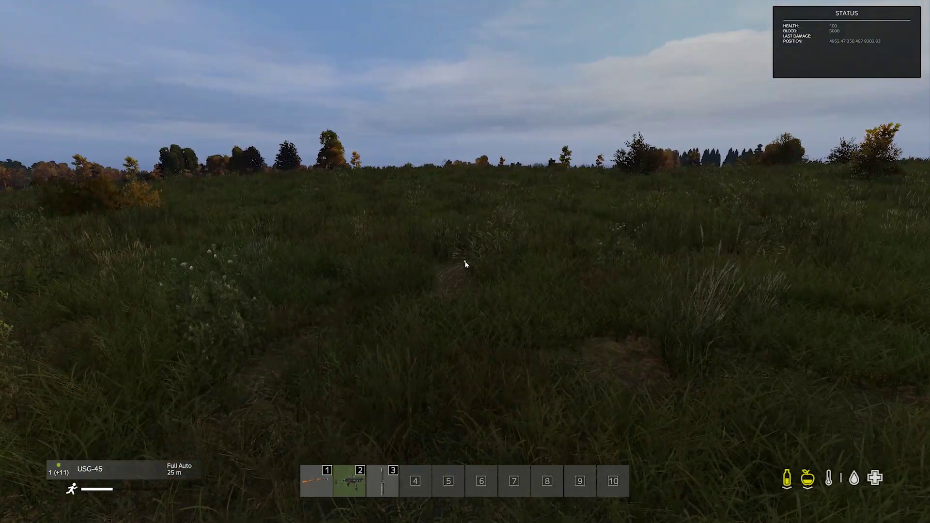
Use the ZomBerry Admin Tools map to teleport onto the Krasnostav airstrip.
key(m)
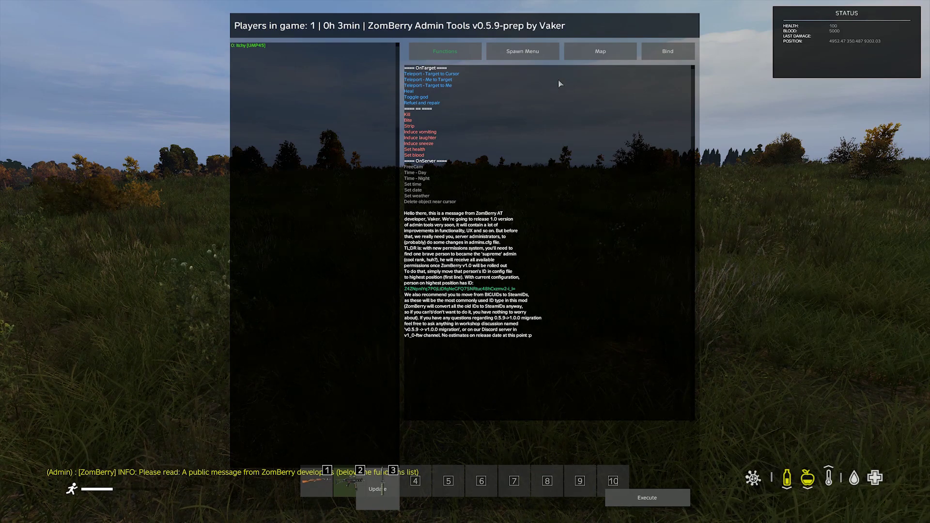
click(599, 57)
drag(600, 58, 556, 224)
scroll(557, 224, up, 4)
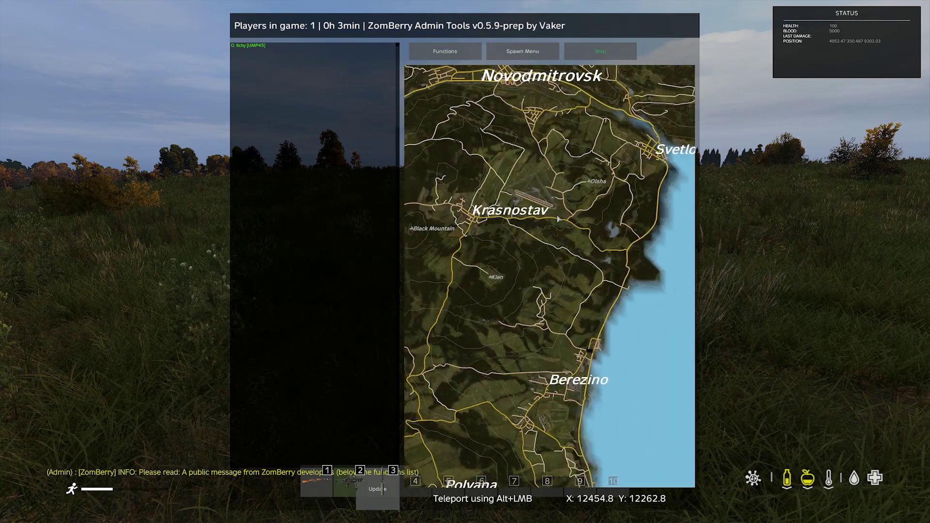
scroll(567, 239, up, 2)
scroll(567, 240, up, 3)
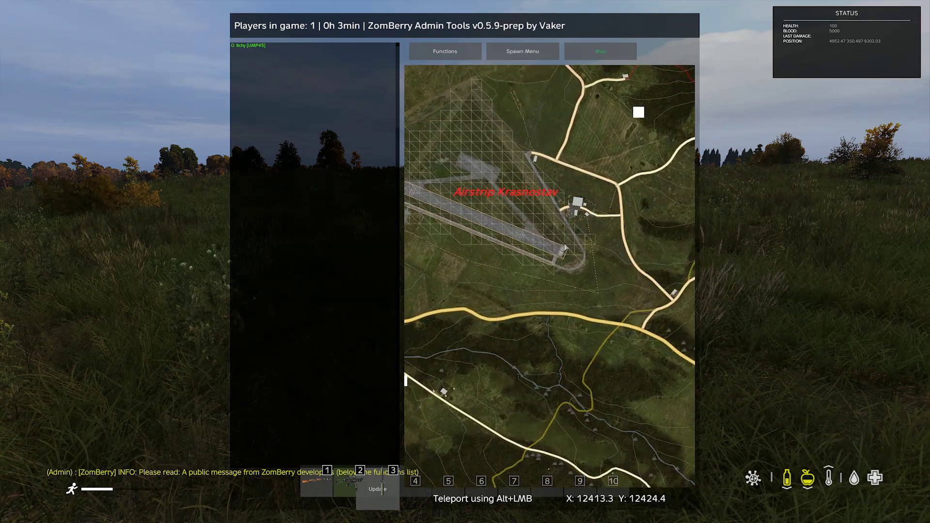
alt+click(517, 244)
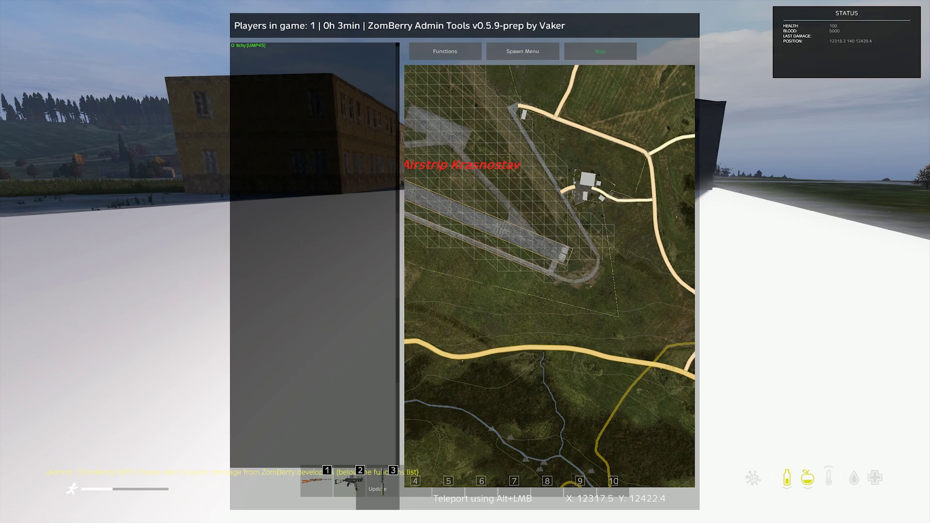
Resume play and walk past the spawned barracks, chair and bed, ending inside a barracks by the lockers.
key(Escape)
key(Escape)
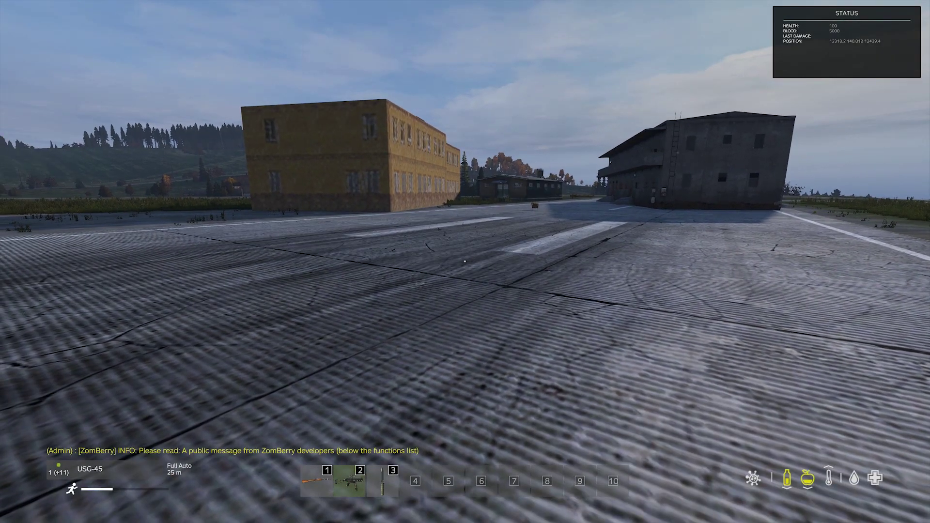
mouse_move(466, 261)
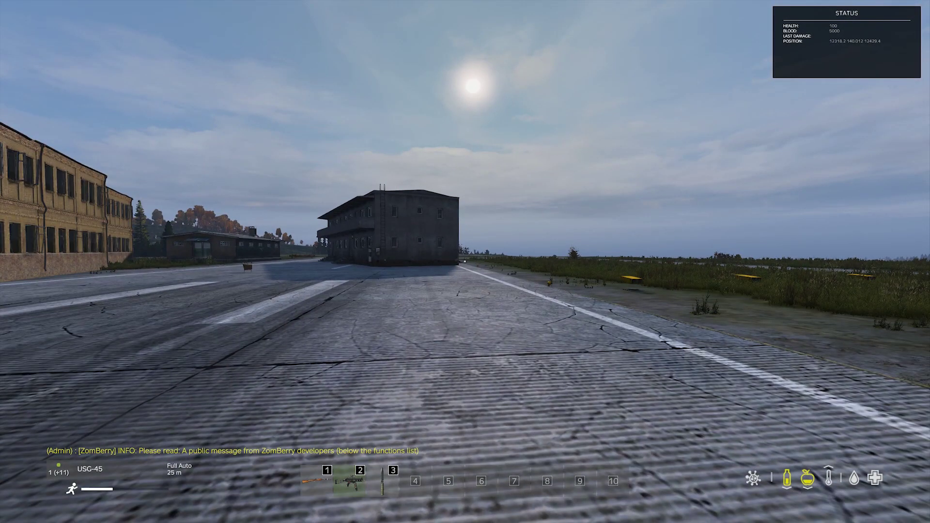
key(w)
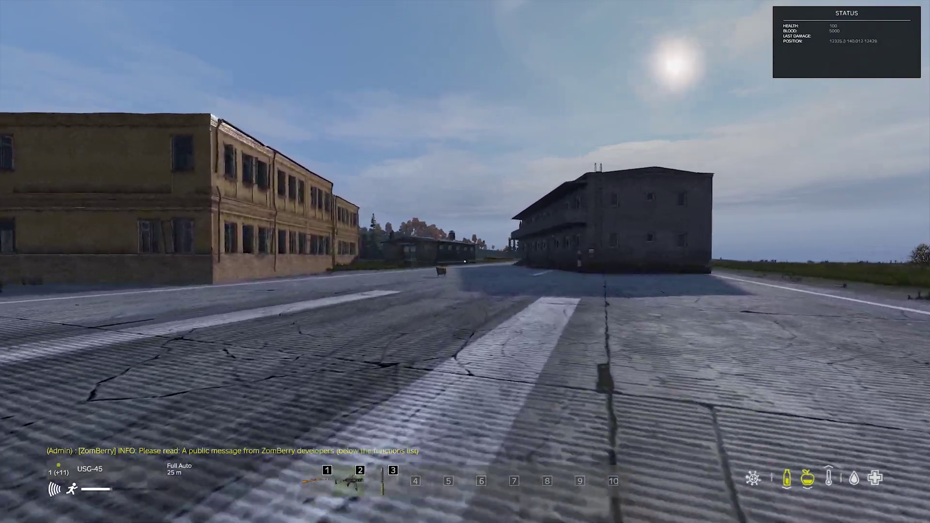
key(w)
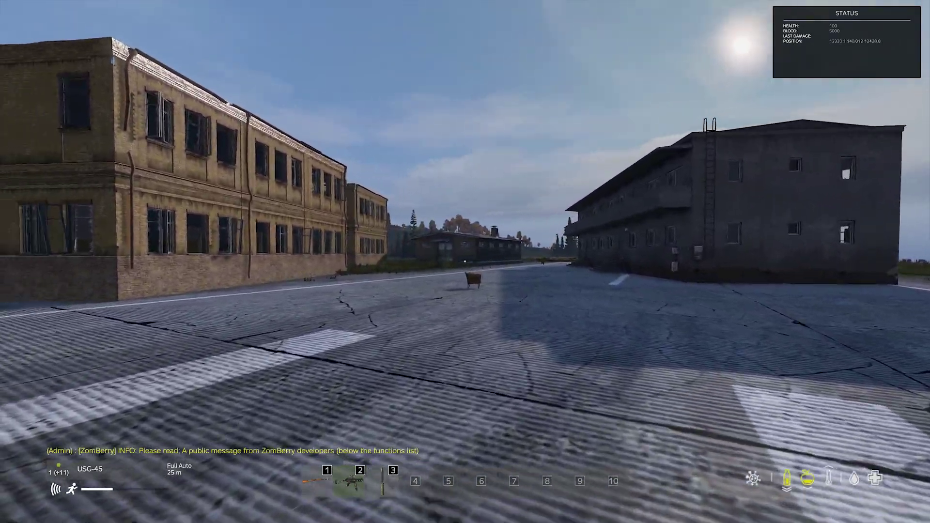
key(w)
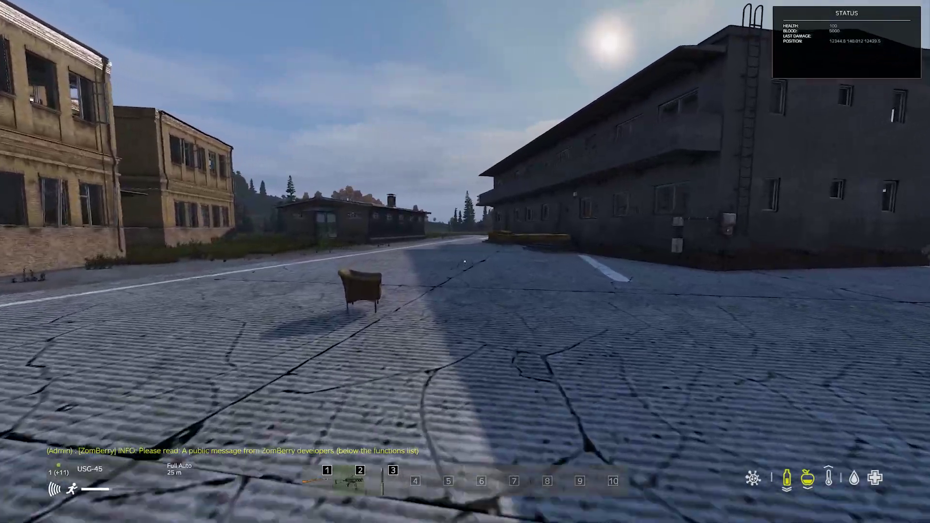
key(w)
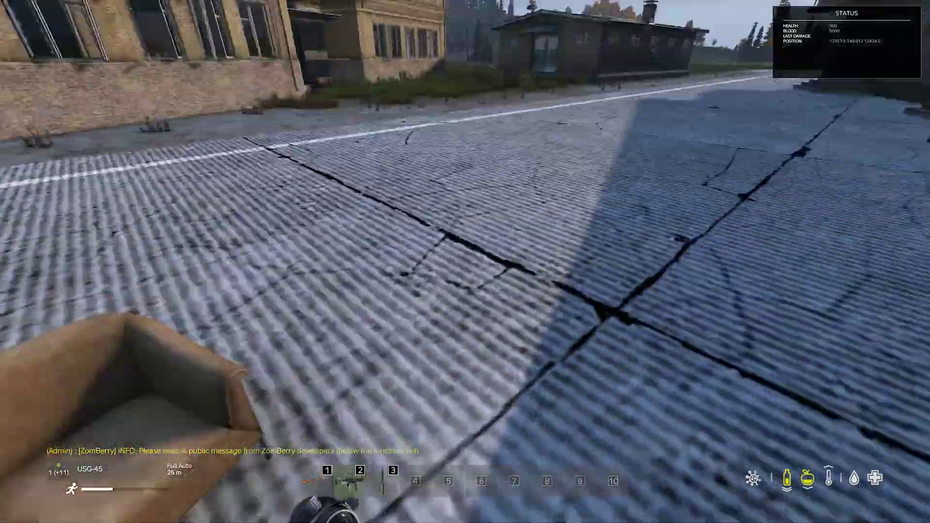
key(w)
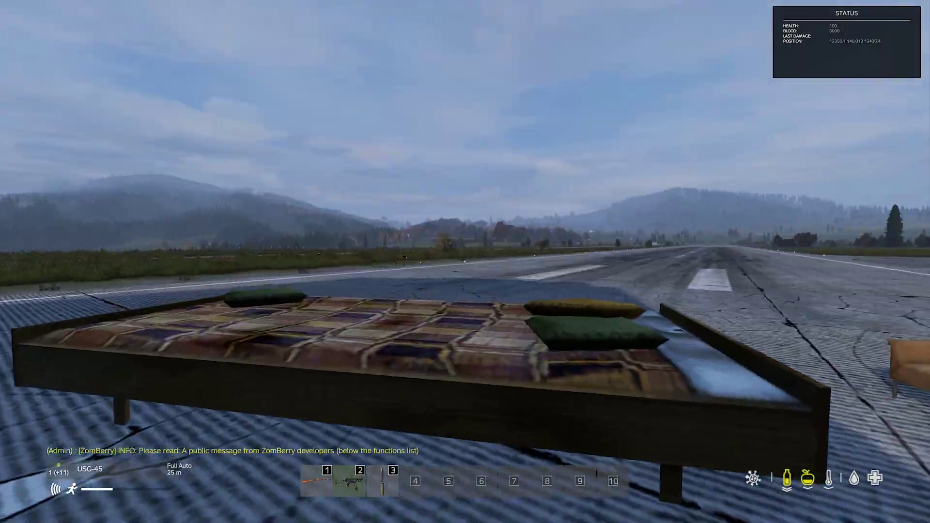
key(w)
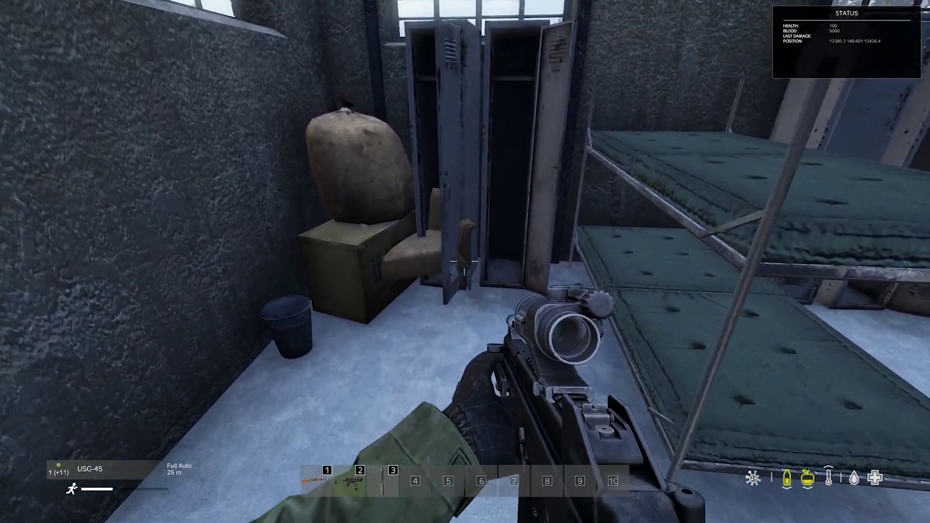
key(s)
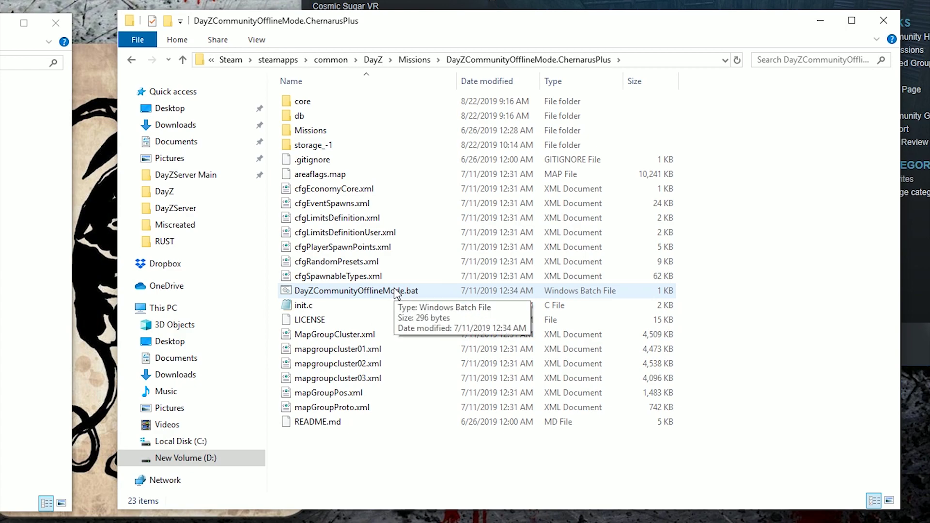
Open COM spawn.txt in Notepad++, highlight the spawn lines 9–15, then close it.
right_click(119, 63)
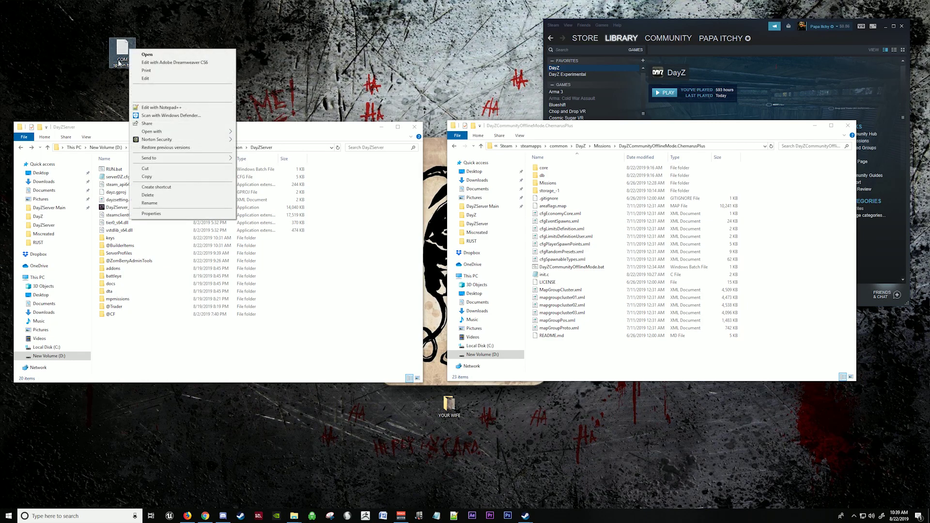
click(161, 108)
drag(398, 255, 80, 217)
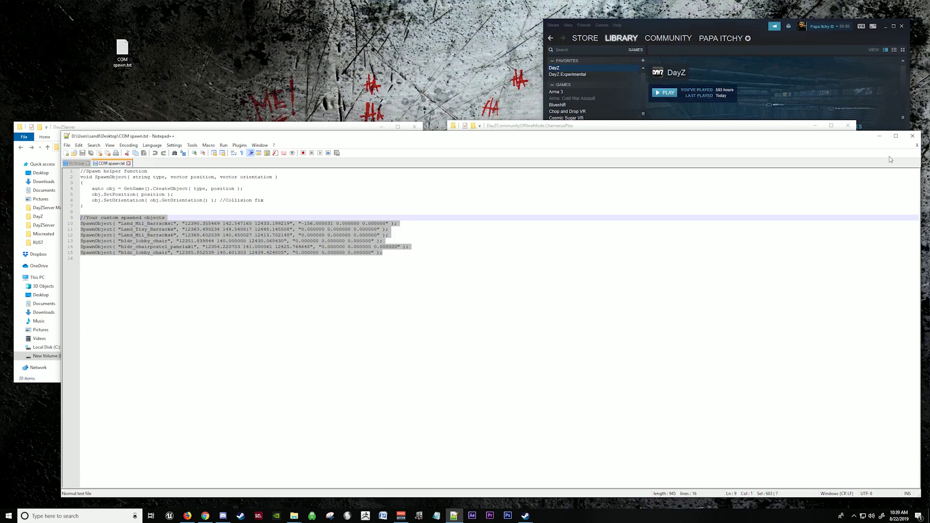
click(912, 135)
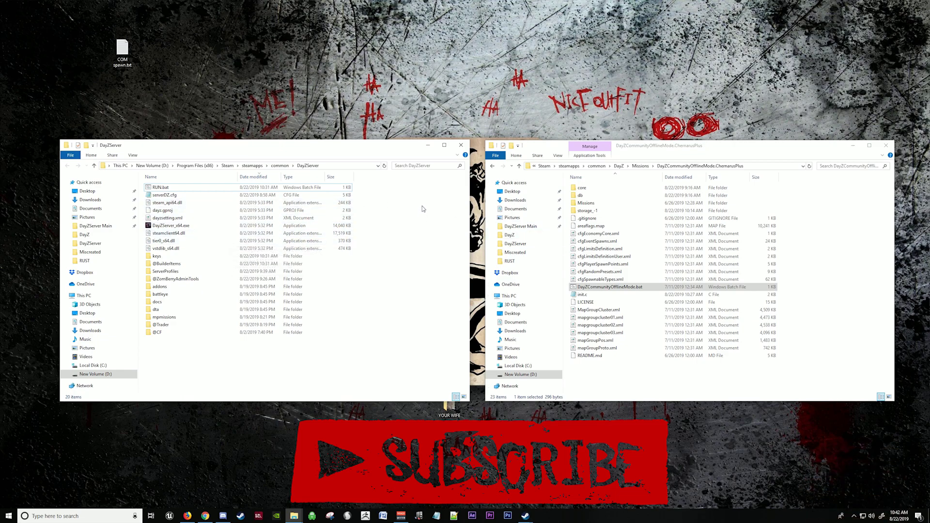
Select the RUN.bat server script in the DayZServer folder.
click(216, 188)
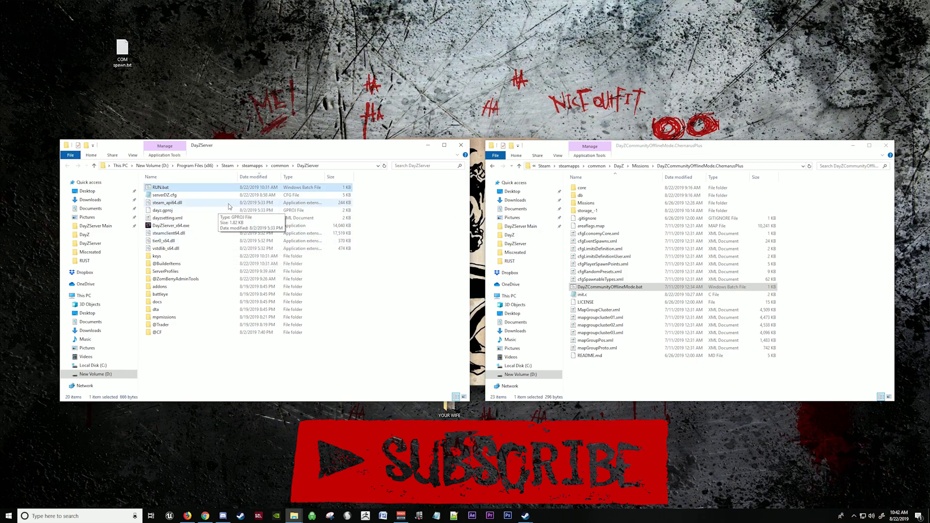